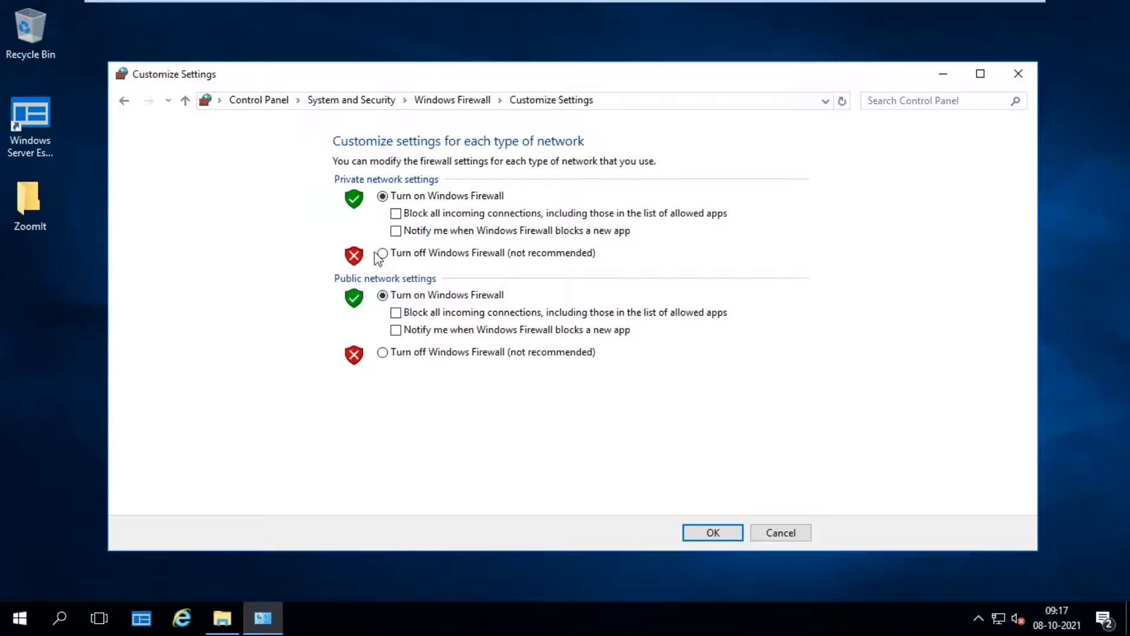
# Step: Turn off Windows Firewall for both the private and public network settings
pyautogui.click(384, 253)
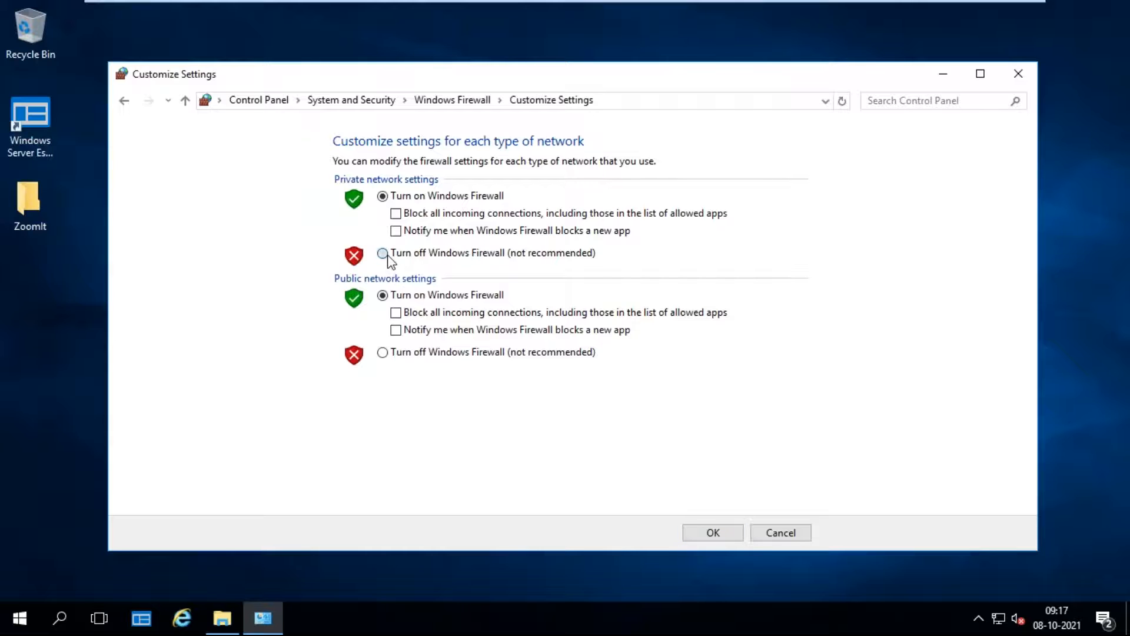
pyautogui.click(383, 352)
pyautogui.click(713, 533)
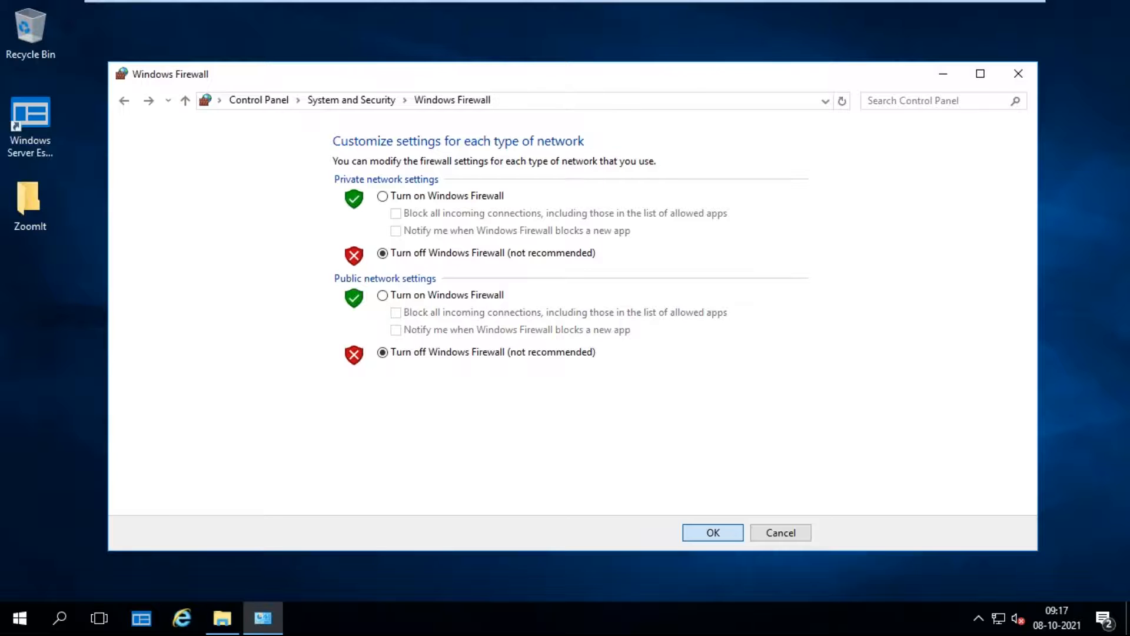
# Step: Set the Balanced power plan's display turn-off time to Never, save the change, and close Control Panel
pyautogui.click(184, 100)
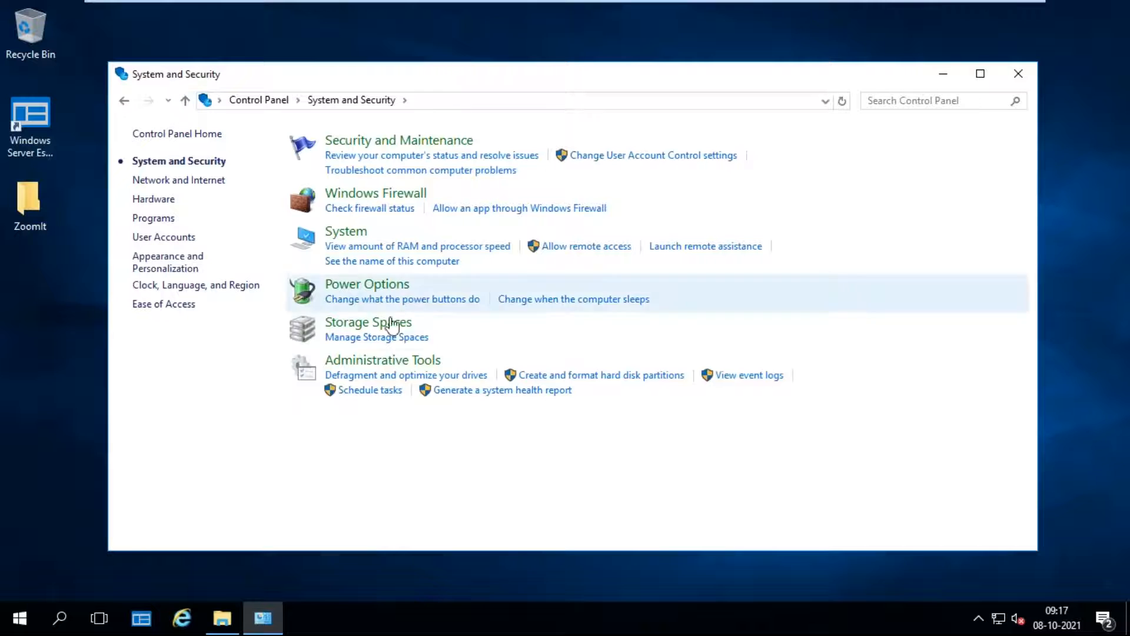
pyautogui.click(383, 288)
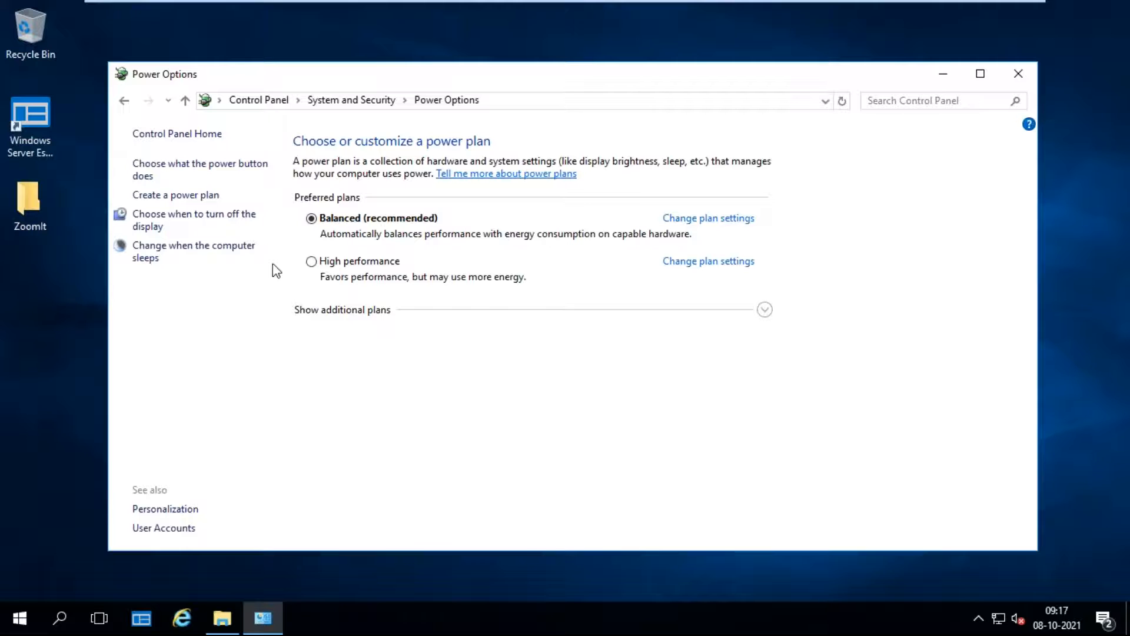
pyautogui.click(189, 252)
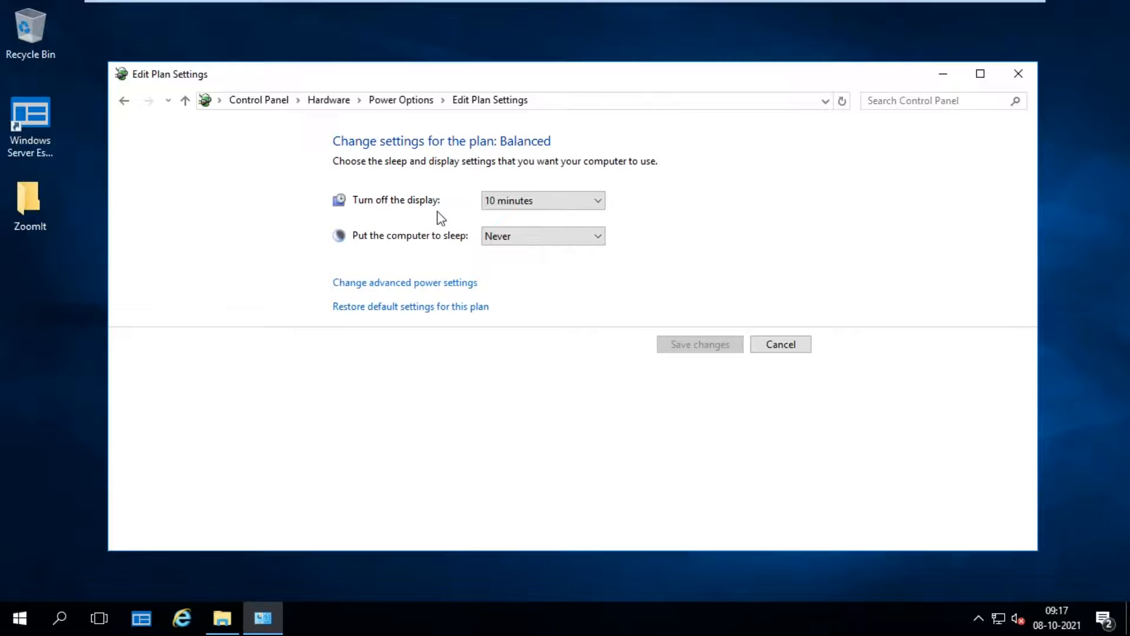
pyautogui.click(566, 206)
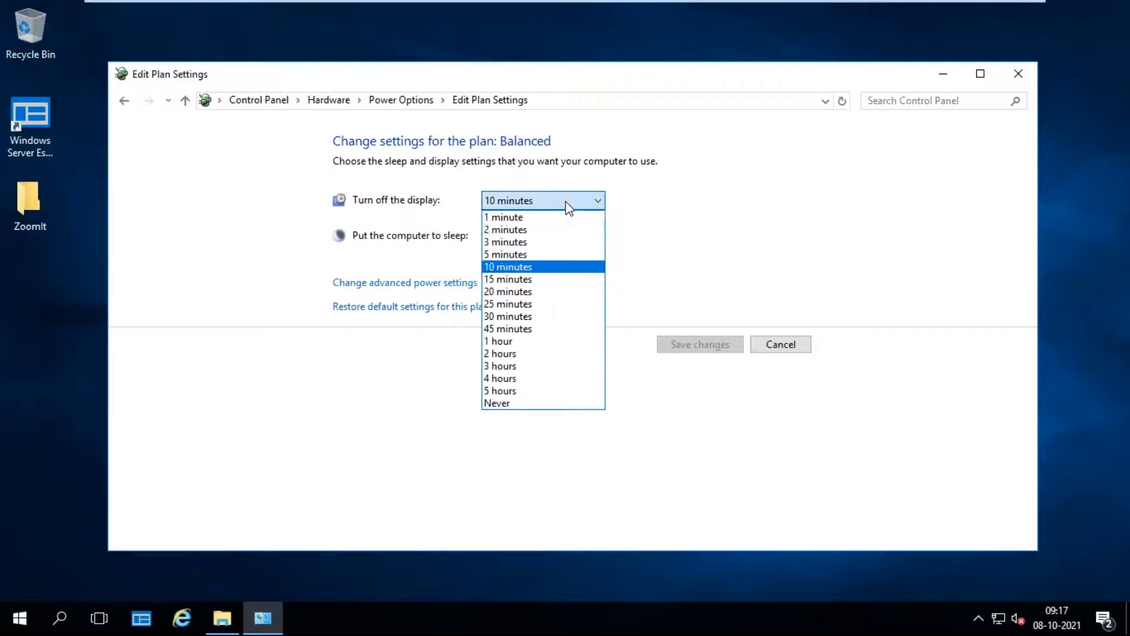
pyautogui.click(542, 404)
pyautogui.click(696, 346)
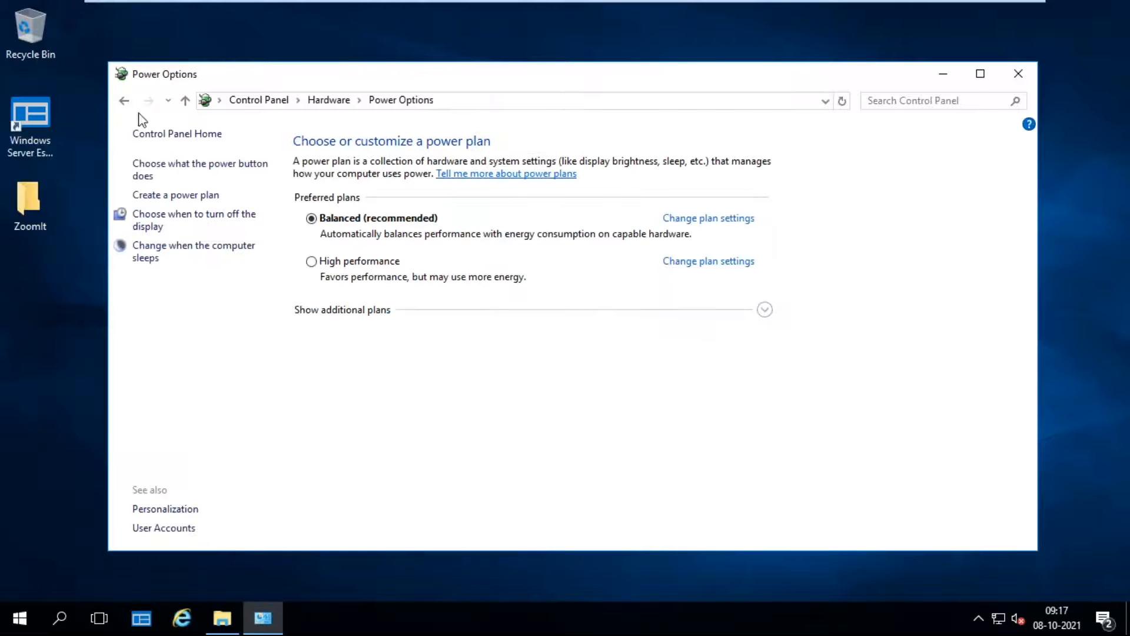
pyautogui.click(124, 101)
pyautogui.click(125, 101)
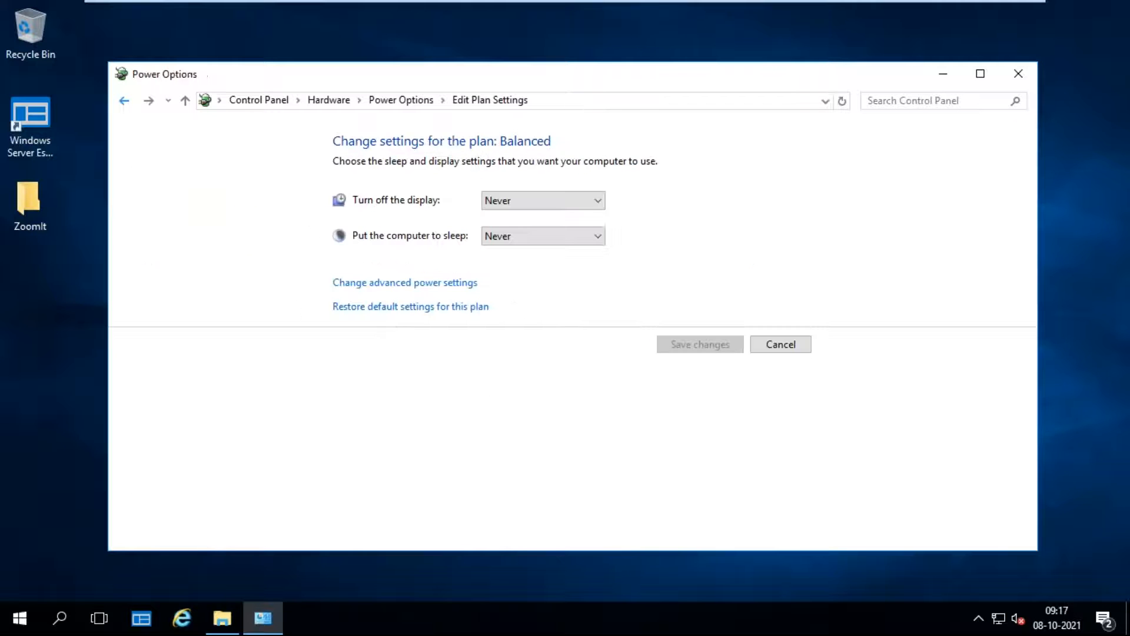
pyautogui.click(124, 102)
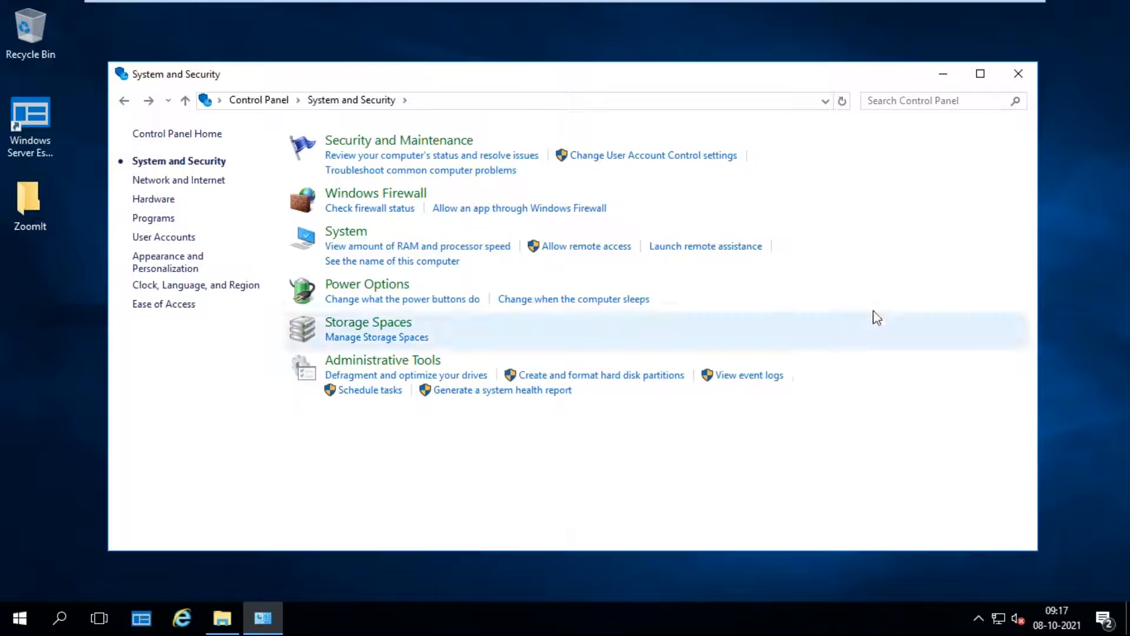
pyautogui.click(1020, 76)
# Step: Search Windows for "service" and open the Services console
pyautogui.click(72, 625)
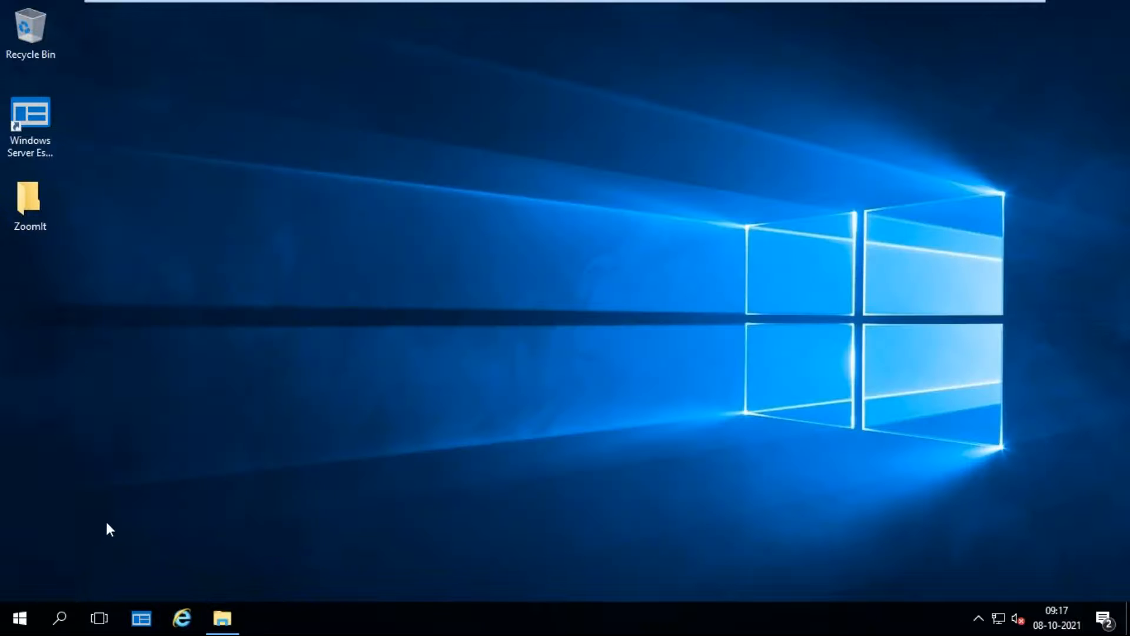
pyautogui.write('ser')
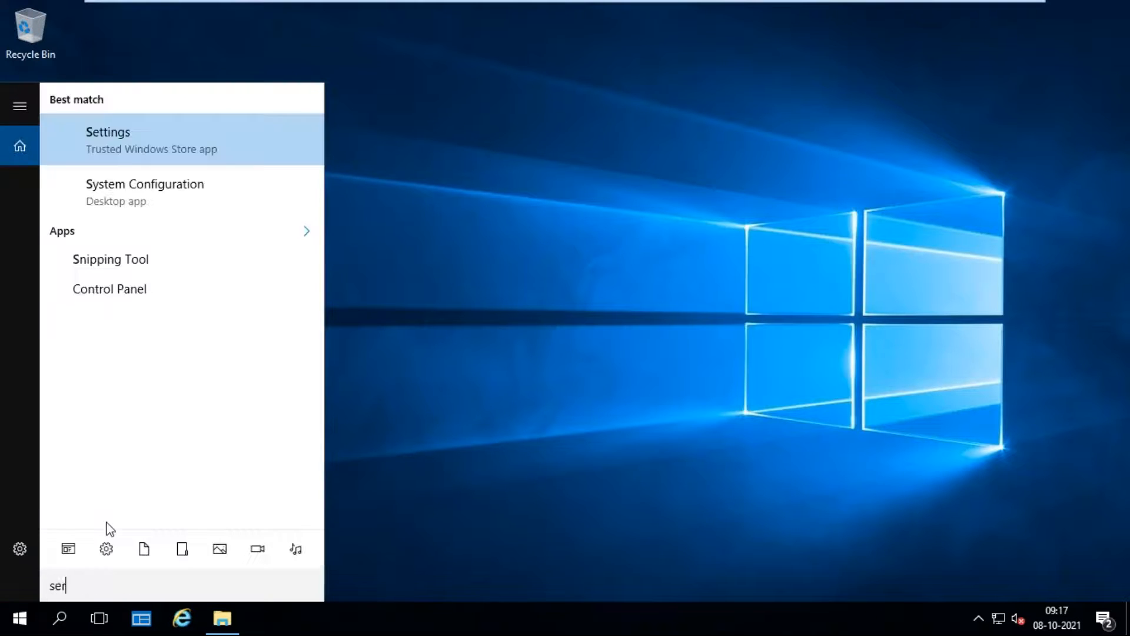
pyautogui.write('vice')
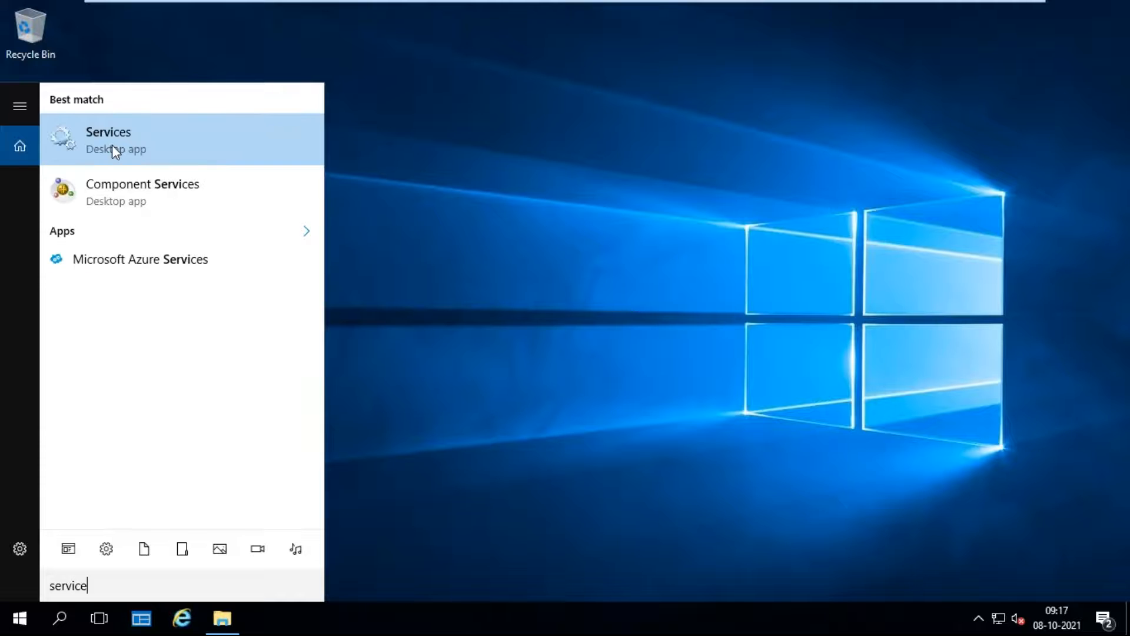
pyautogui.click(112, 144)
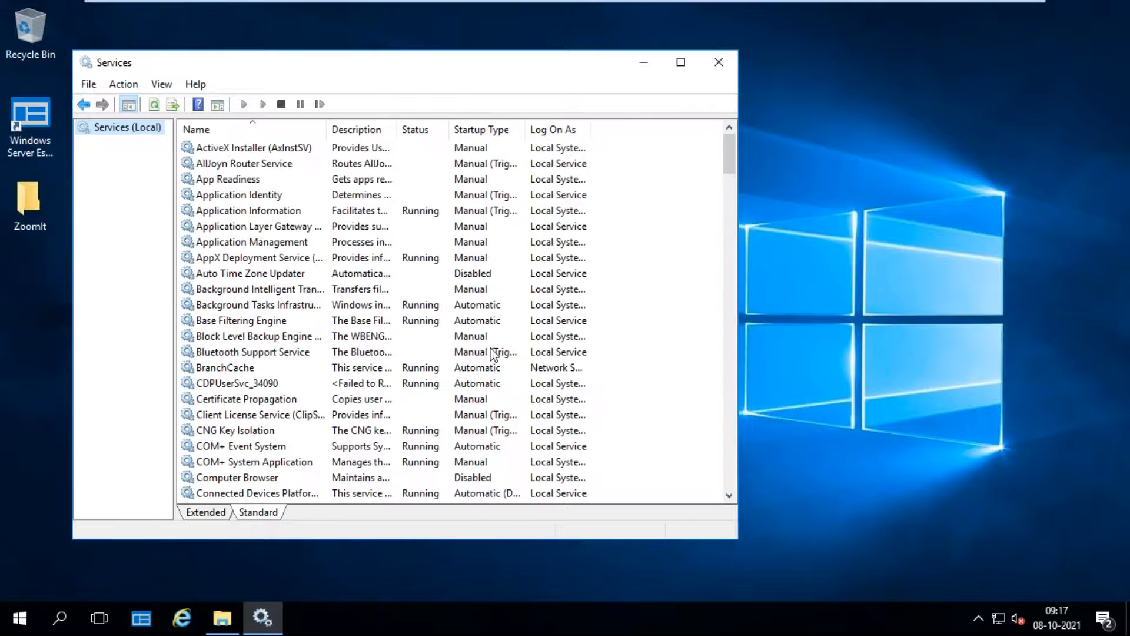
# Step: Stop the Windows Update service and close the Services console
pyautogui.click(730, 434)
pyautogui.scroll(-9, 730, 433)
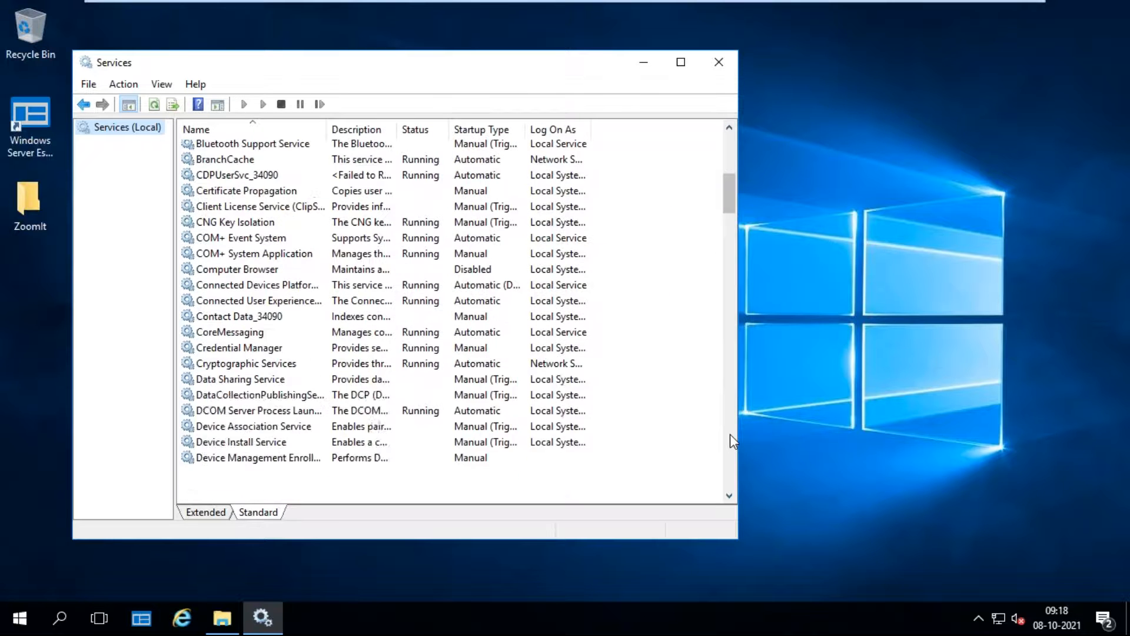
pyautogui.scroll(-14, 730, 400)
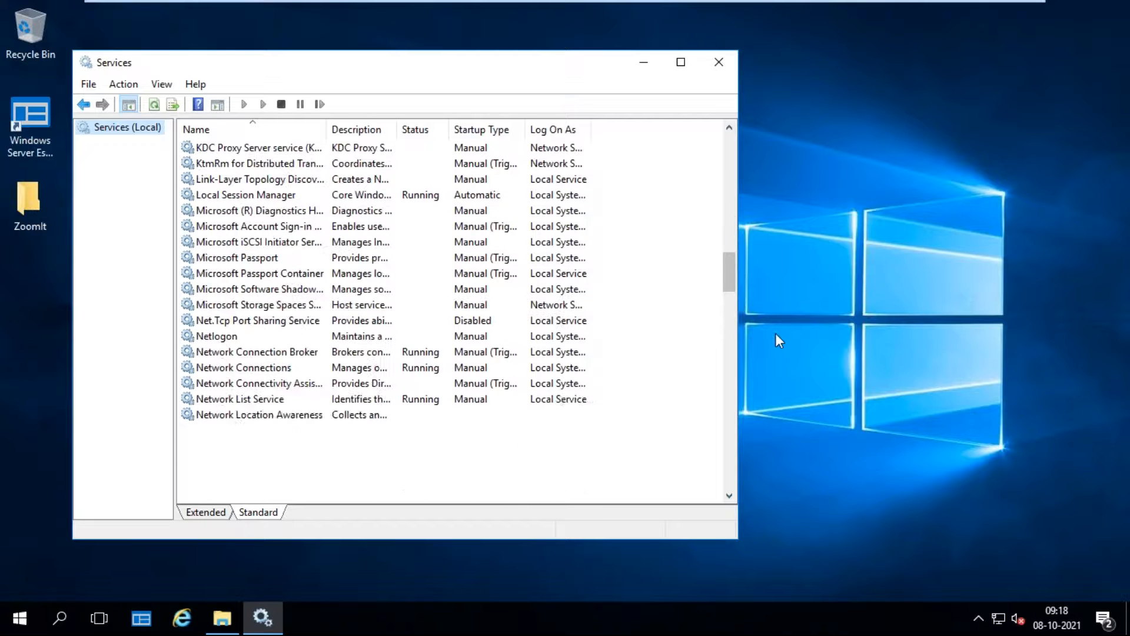
pyautogui.scroll(-20, 760, 327)
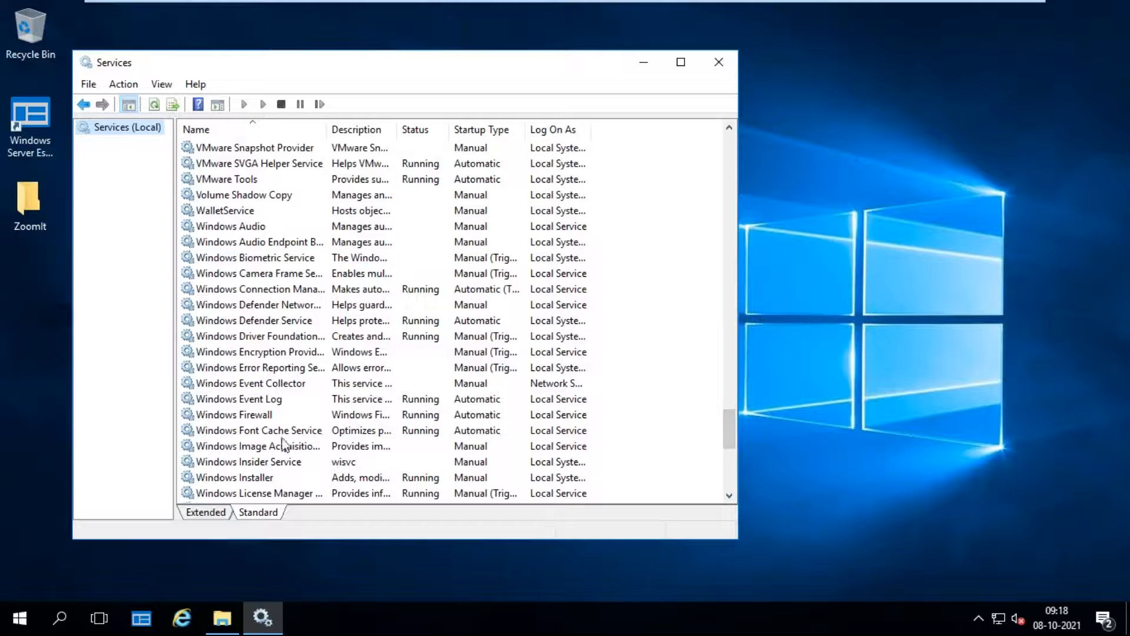
pyautogui.click(288, 370)
pyautogui.scroll(-5, 310, 448)
pyautogui.scroll(-1, 311, 448)
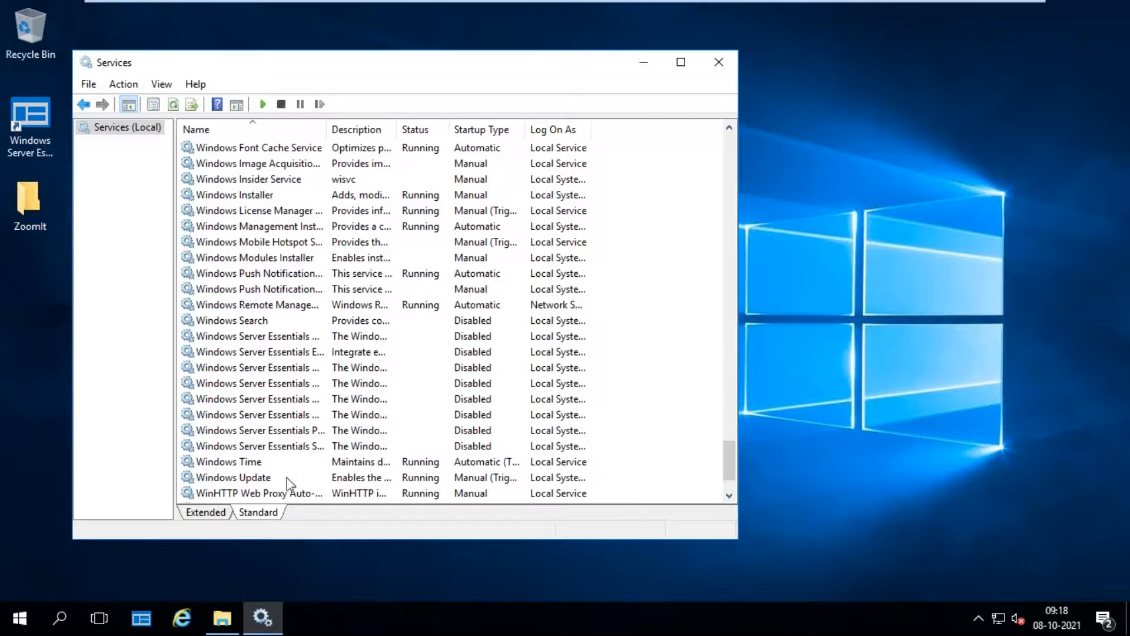
pyautogui.click(286, 477)
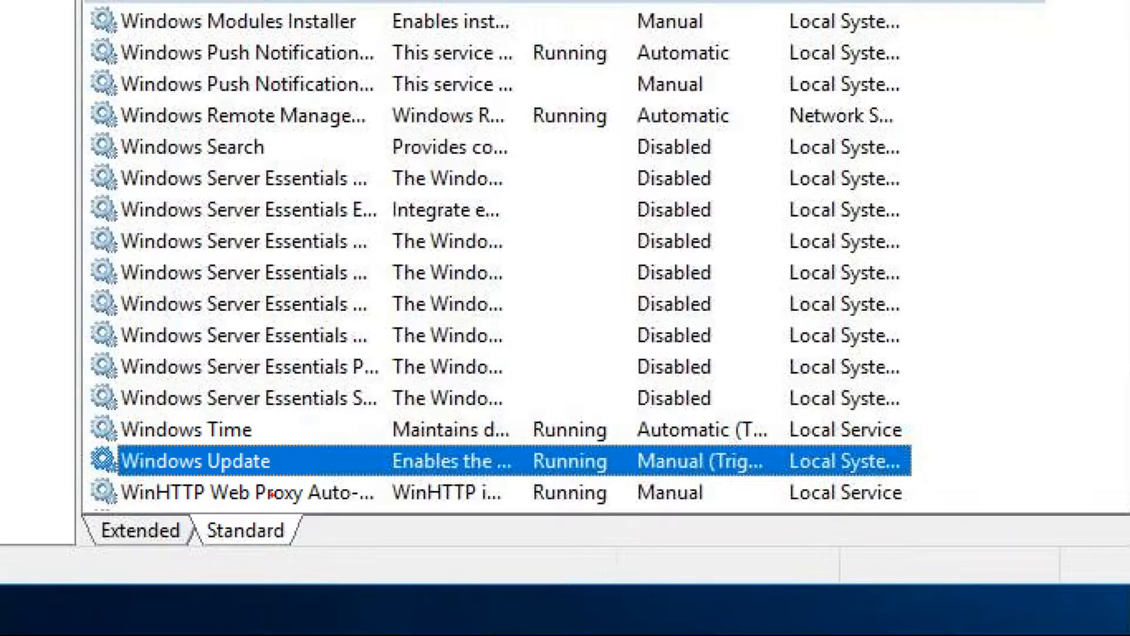
pyautogui.moveTo(124, 443)
pyautogui.mouseDown()
pyautogui.moveTo(665, 493)
pyautogui.moveTo(709, 475)
pyautogui.mouseUp()
pyautogui.moveTo(580, 462); pyautogui.dragTo(610, 333)
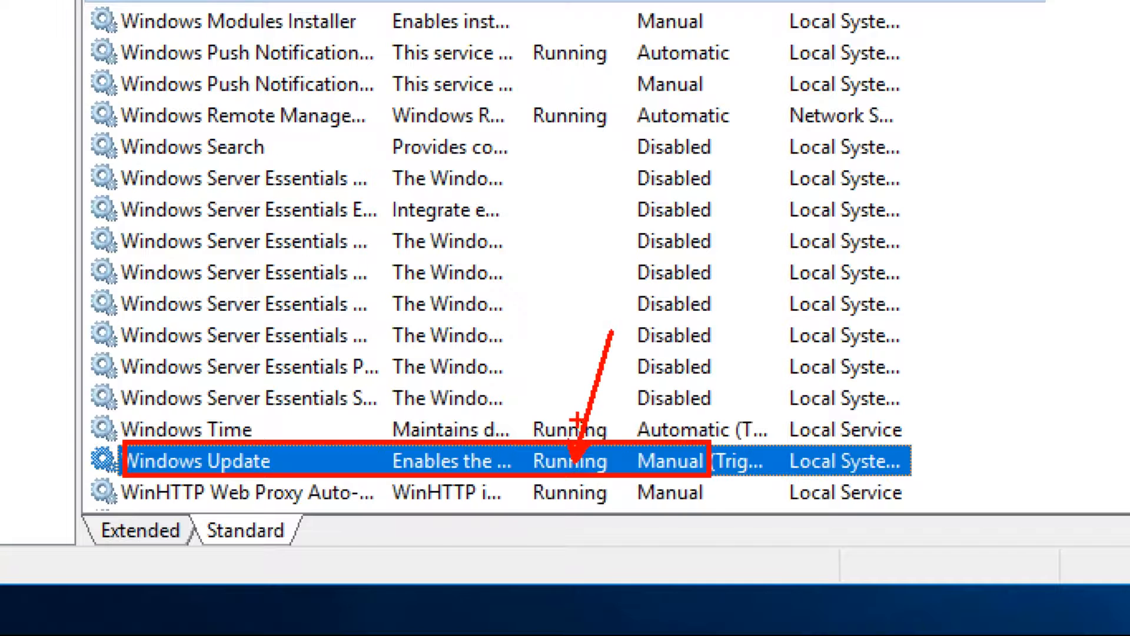
pyautogui.press('Escape')
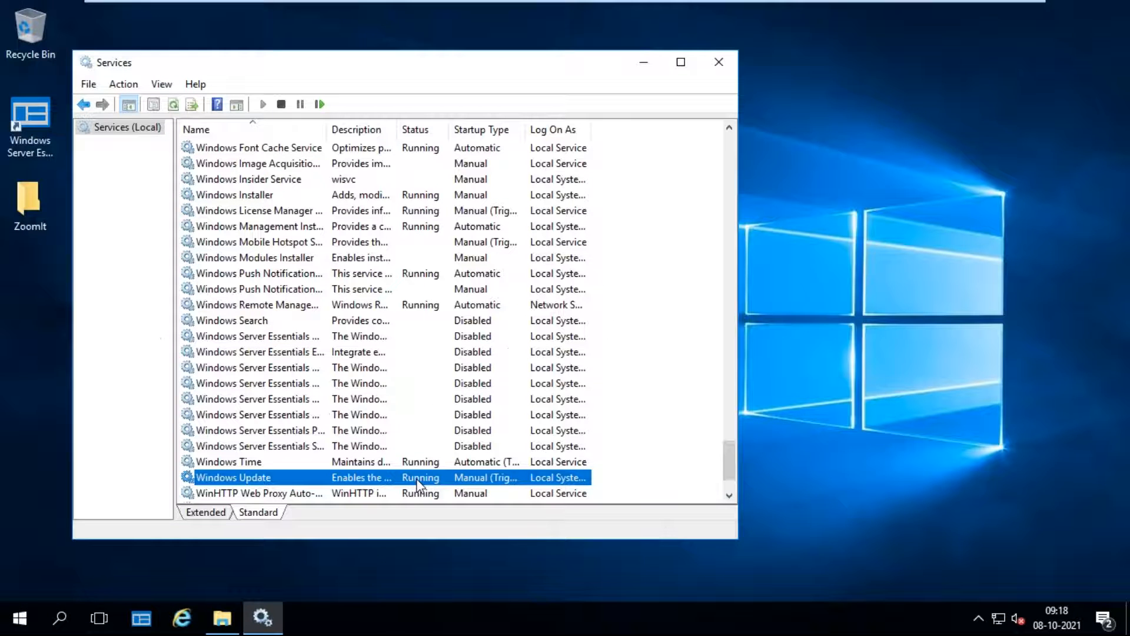
pyautogui.rightClick(420, 483)
pyautogui.click(451, 319)
pyautogui.click(719, 61)
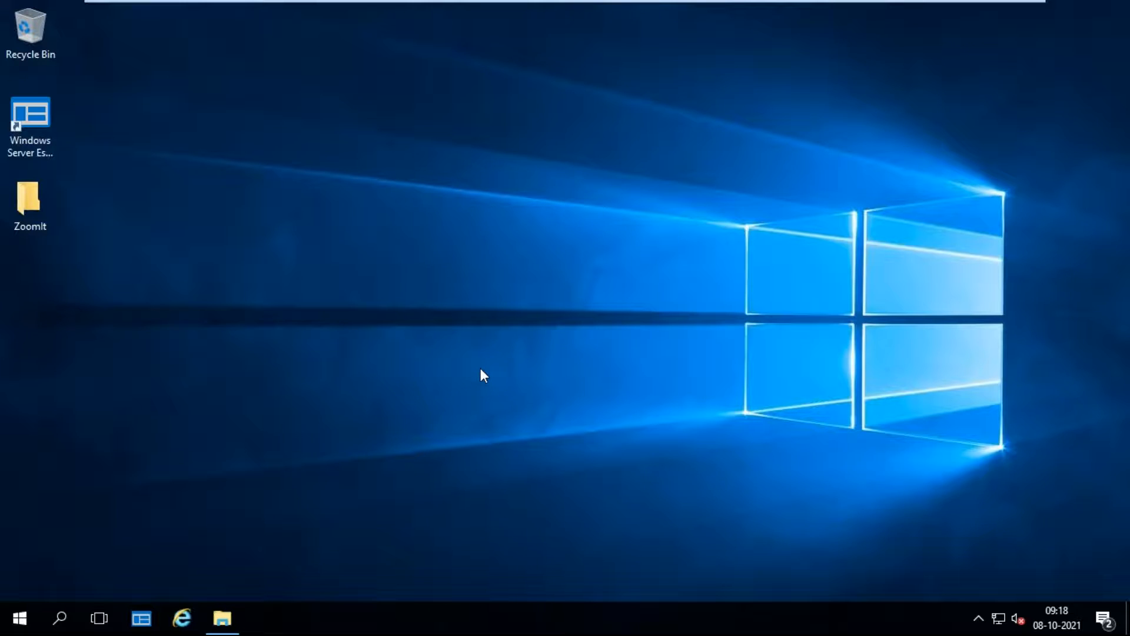
# Step: Open the SAP ECC SOFTWARE folder inside Documents in File Explorer
pyautogui.click(222, 618)
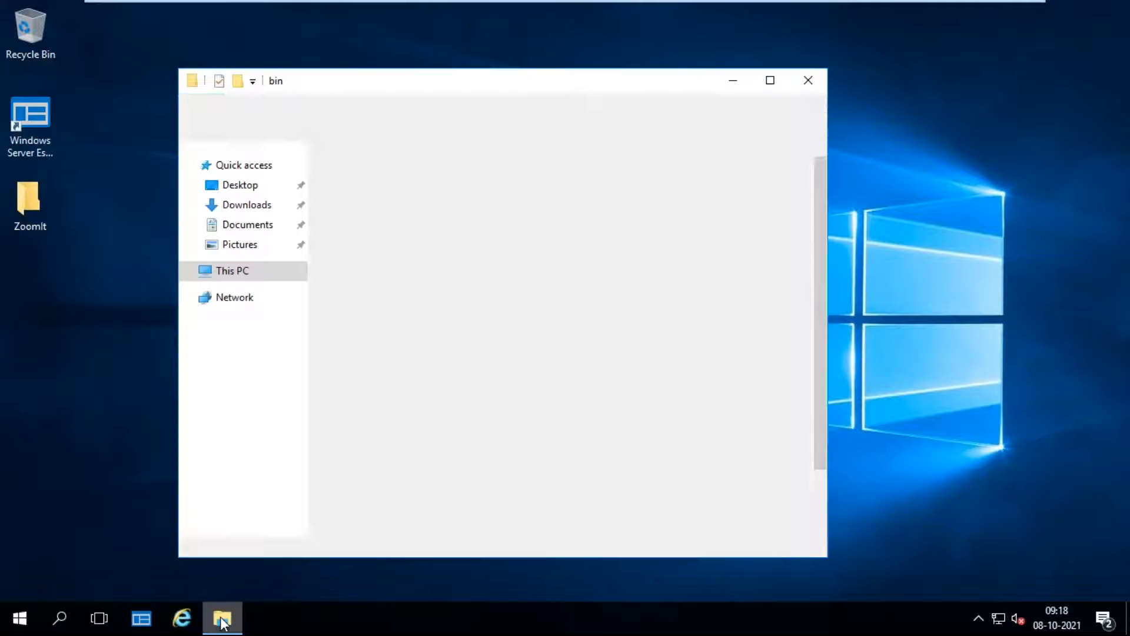
pyautogui.click(247, 271)
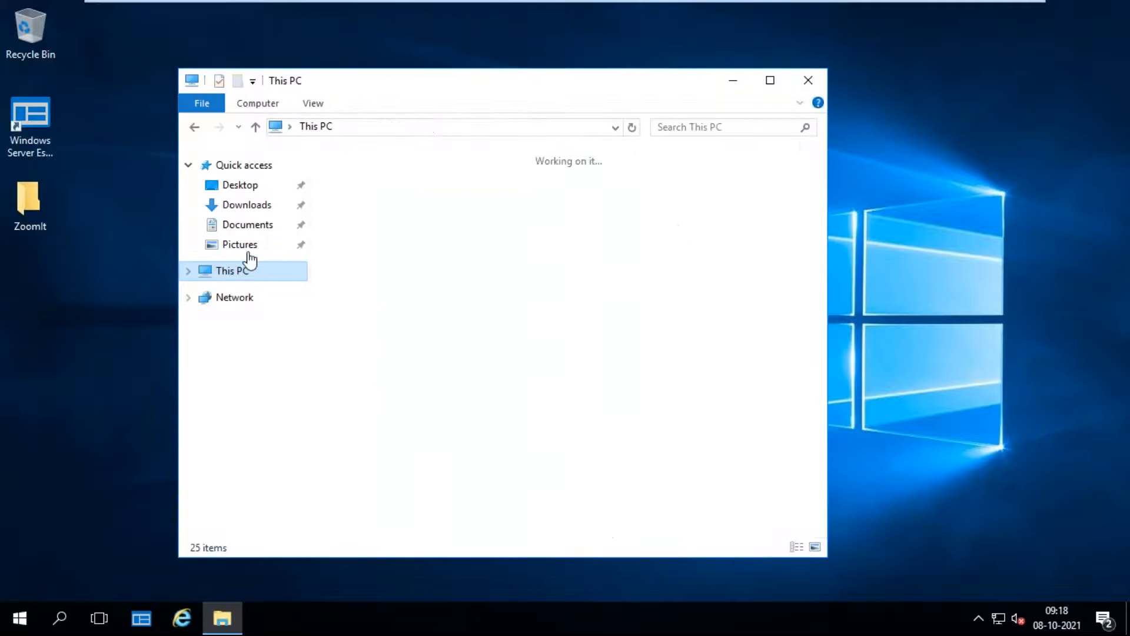
pyautogui.click(251, 227)
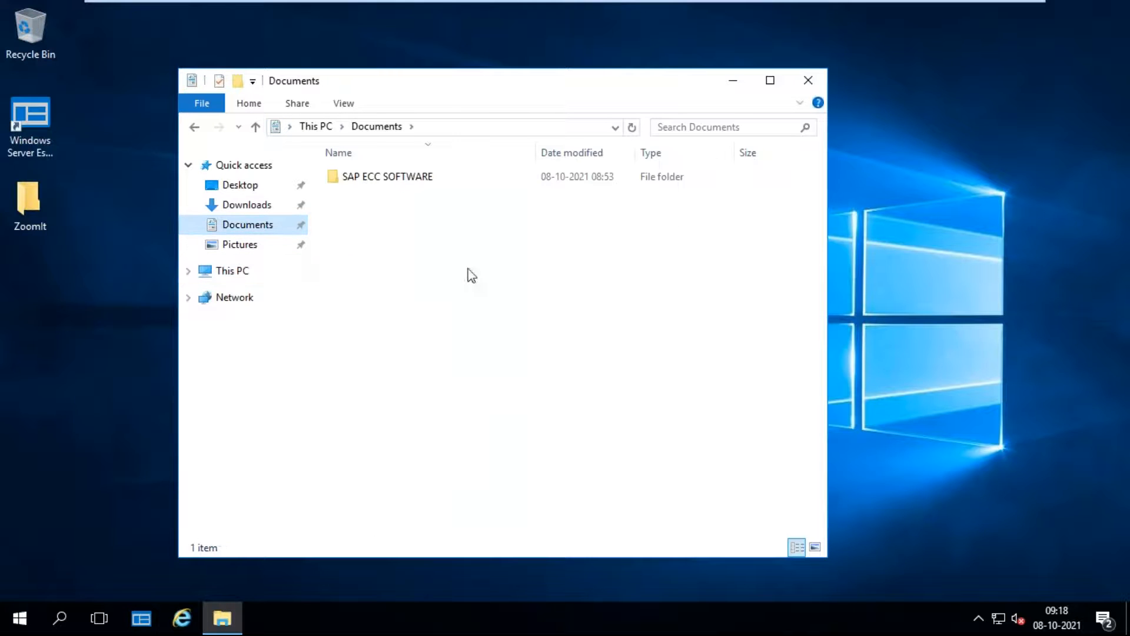
pyautogui.doubleClick(391, 183)
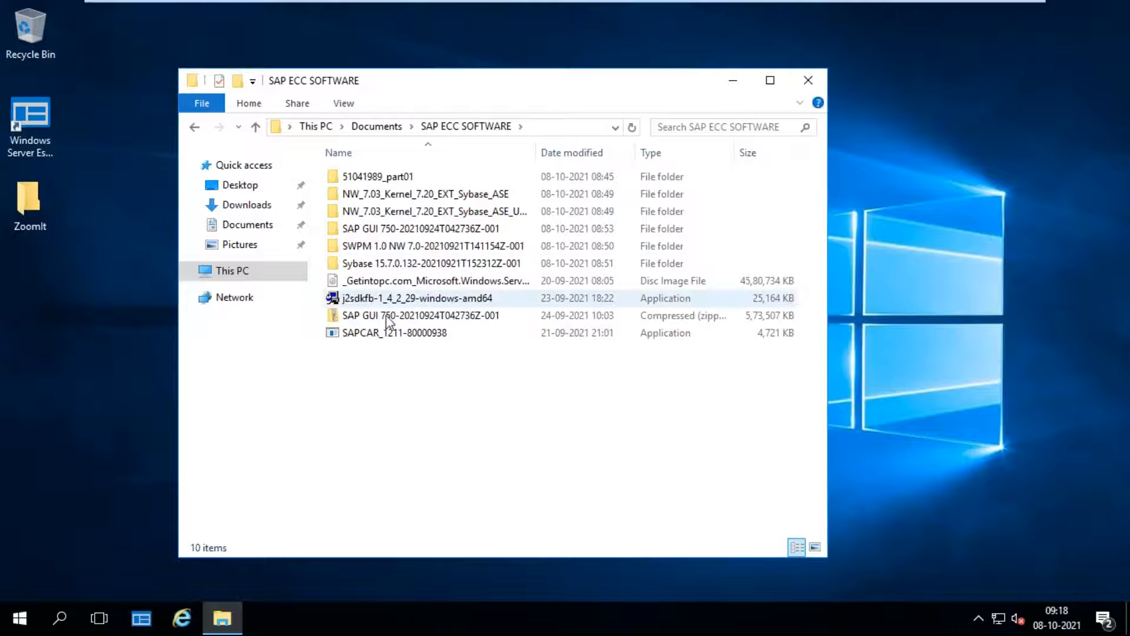
# Step: Check the files in the SWPM 1.0 NW 7.0 subfolder, and return to the SAP ECC SOFTWARE folder
pyautogui.doubleClick(428, 246)
pyautogui.doubleClick(401, 184)
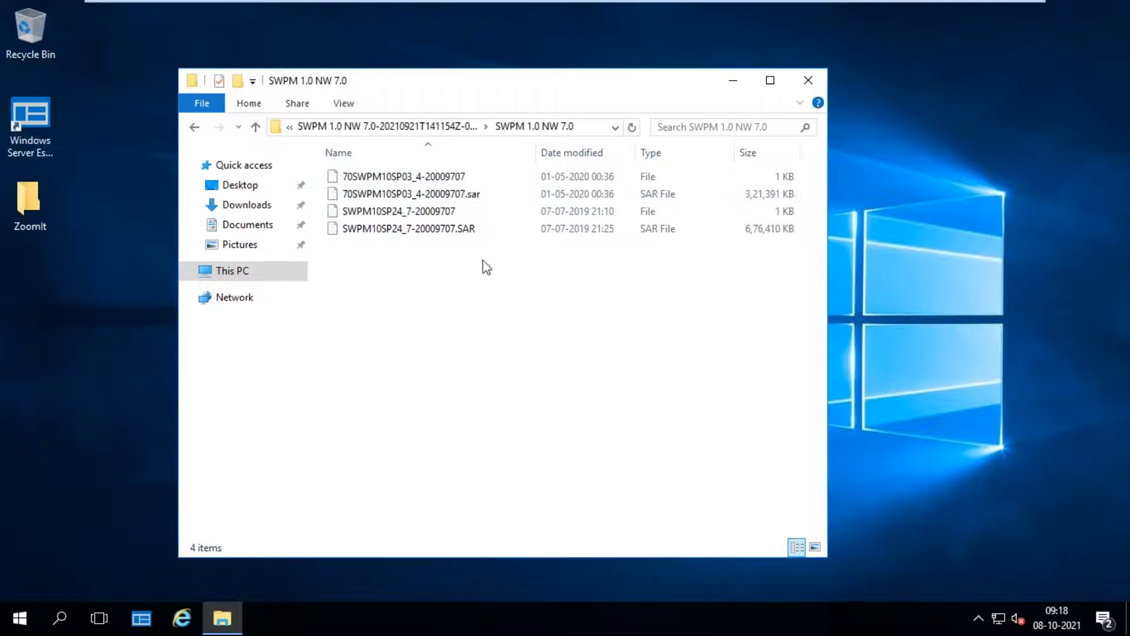
pyautogui.click(195, 127)
pyautogui.click(195, 127)
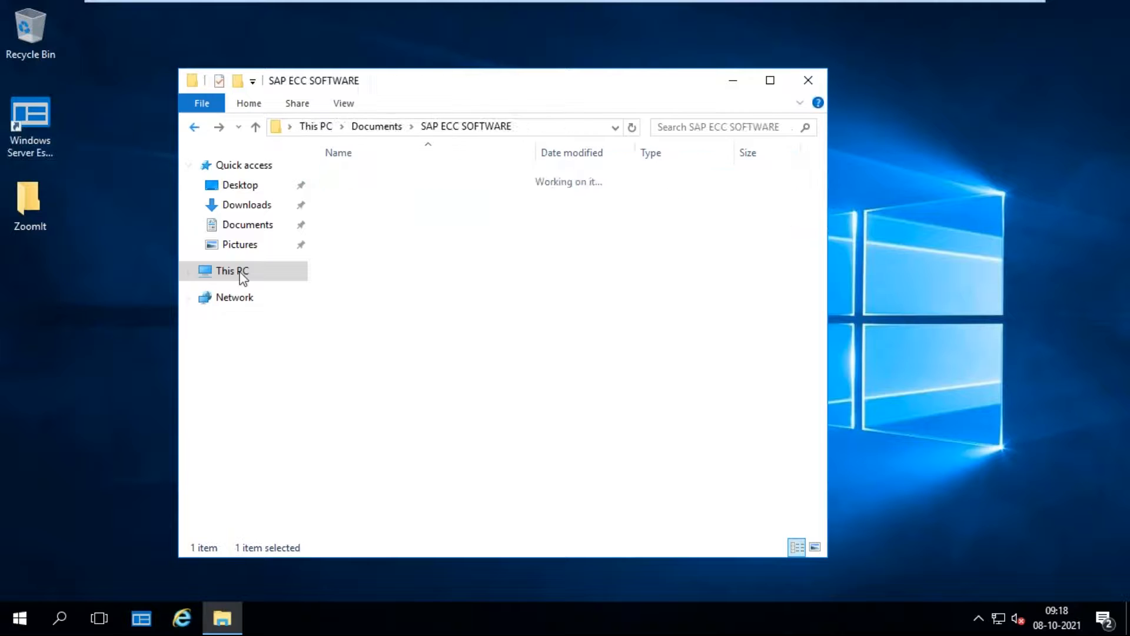
pyautogui.click(365, 335)
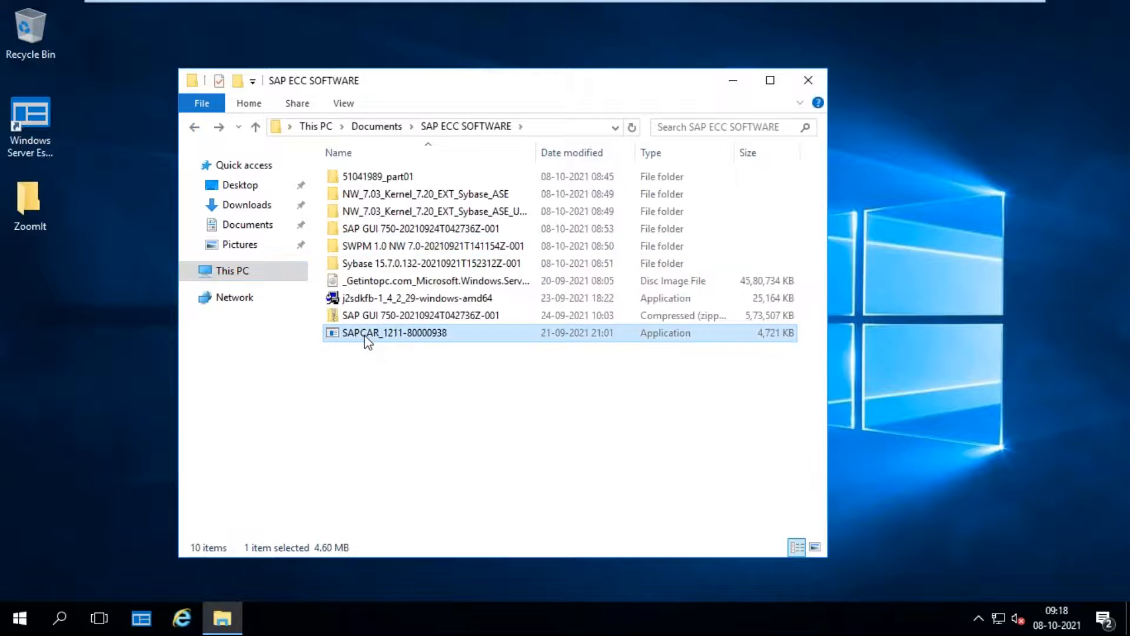
pyautogui.rightClick(365, 334)
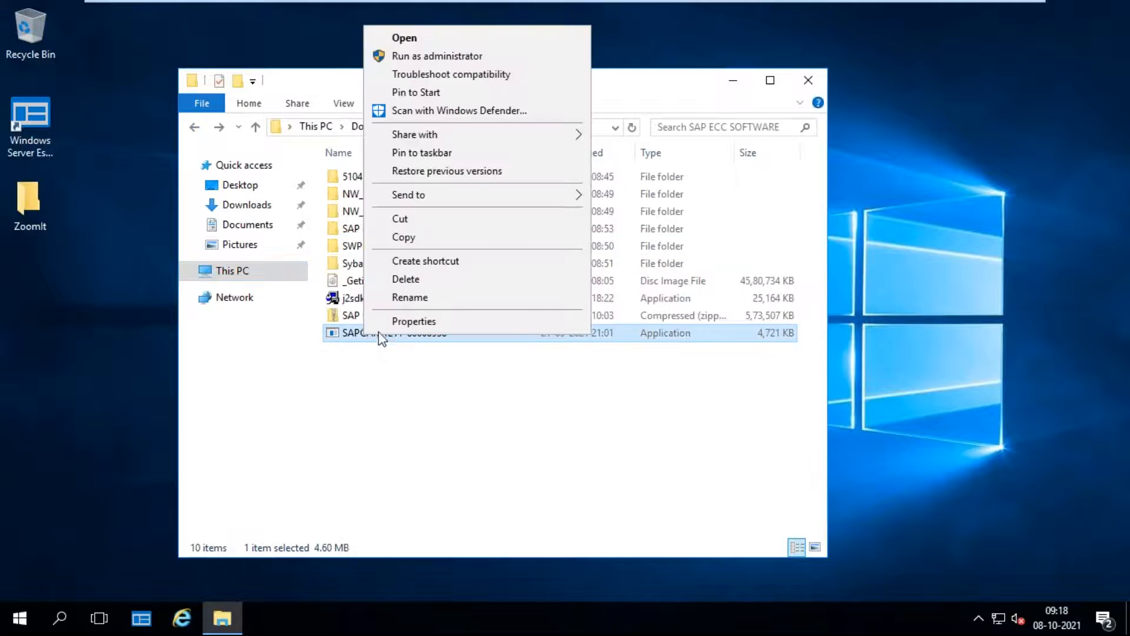
pyautogui.click(407, 242)
pyautogui.click(372, 250)
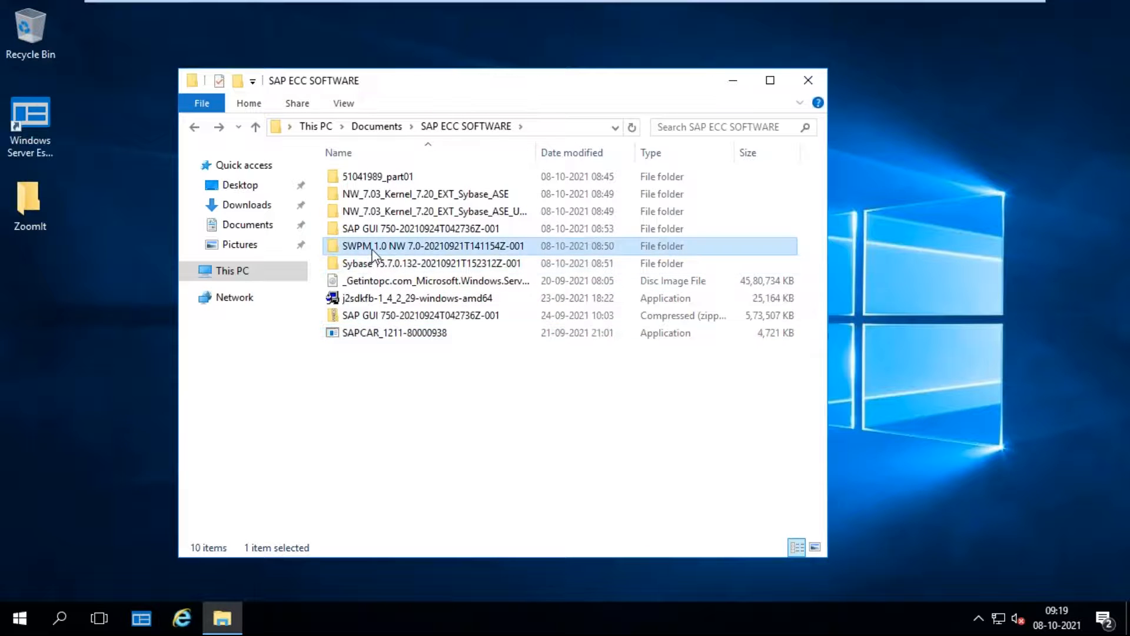
pyautogui.doubleClick(372, 250)
pyautogui.click(372, 179)
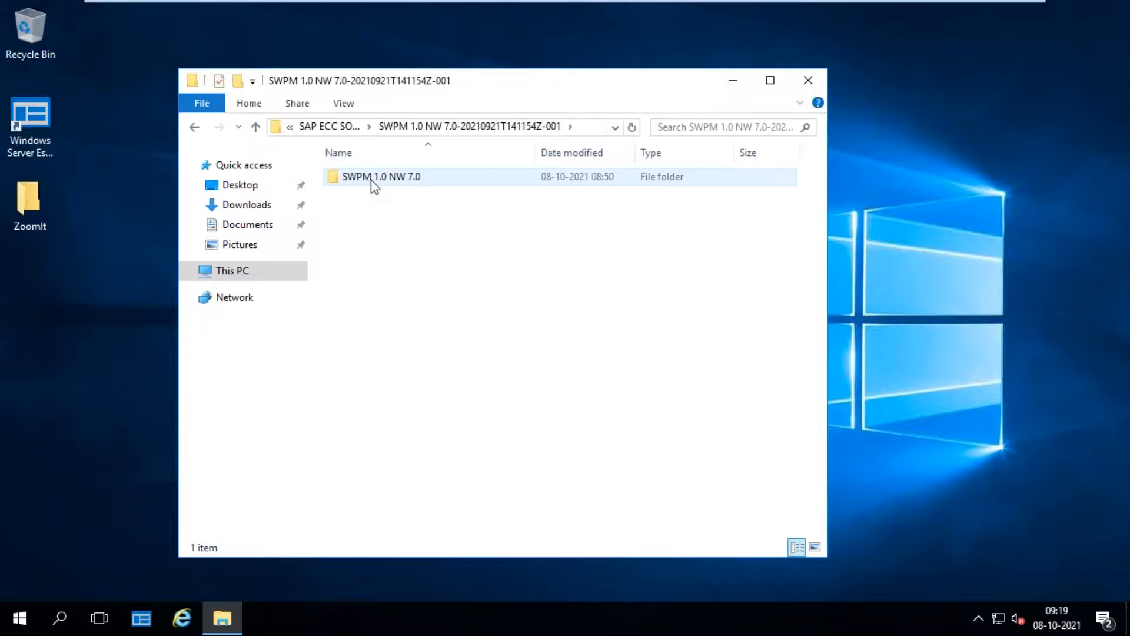
pyautogui.doubleClick(371, 179)
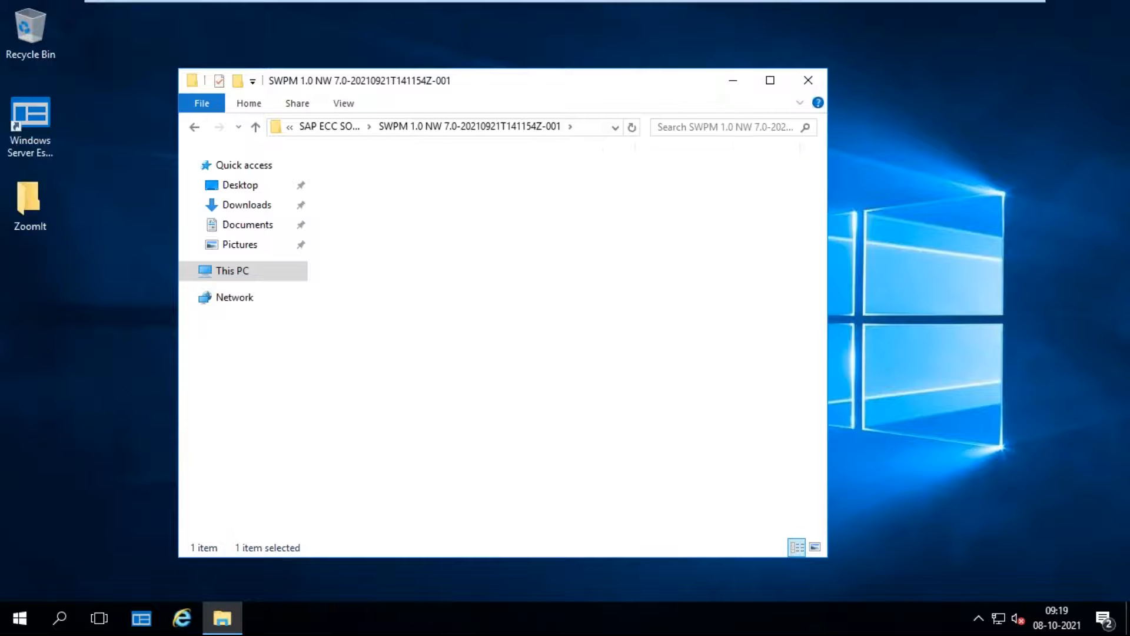
pyautogui.rightClick(363, 303)
pyautogui.click(403, 412)
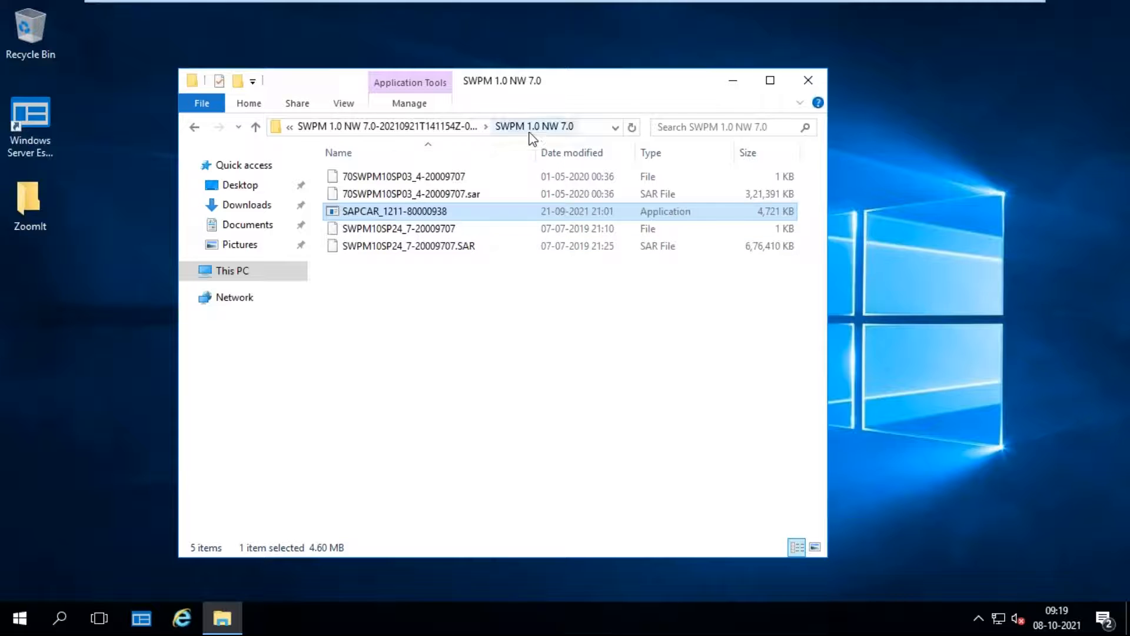
# Step: Open a command prompt (cmd) at the SWPM 1.0 NW 7.0 folder's path
pyautogui.click(586, 127)
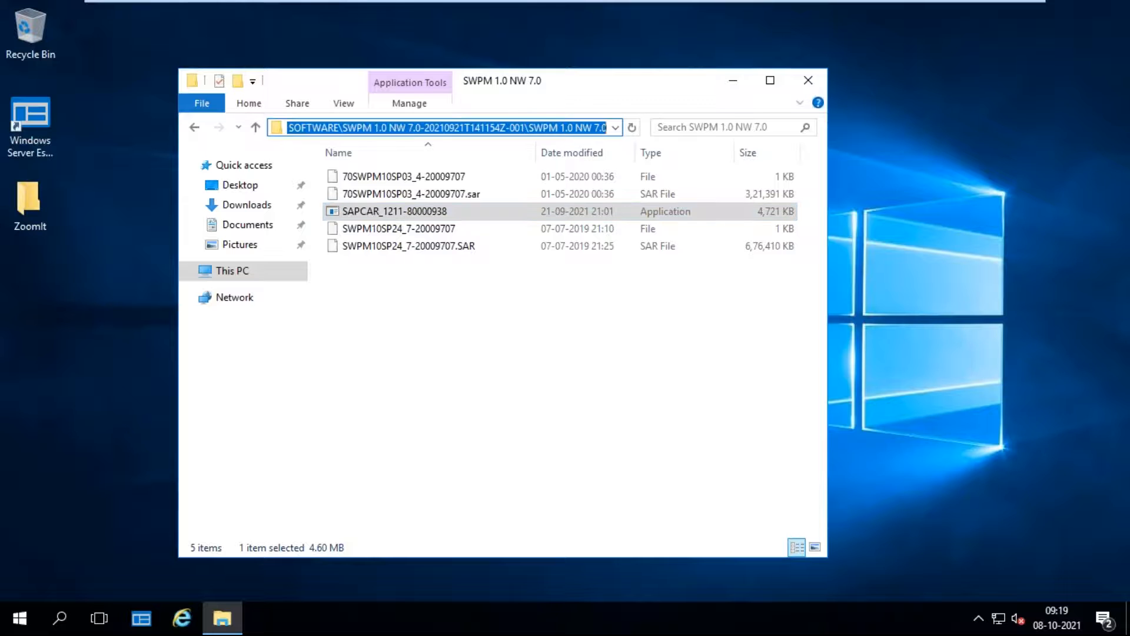
pyautogui.write('cmd')
pyautogui.press('Return')
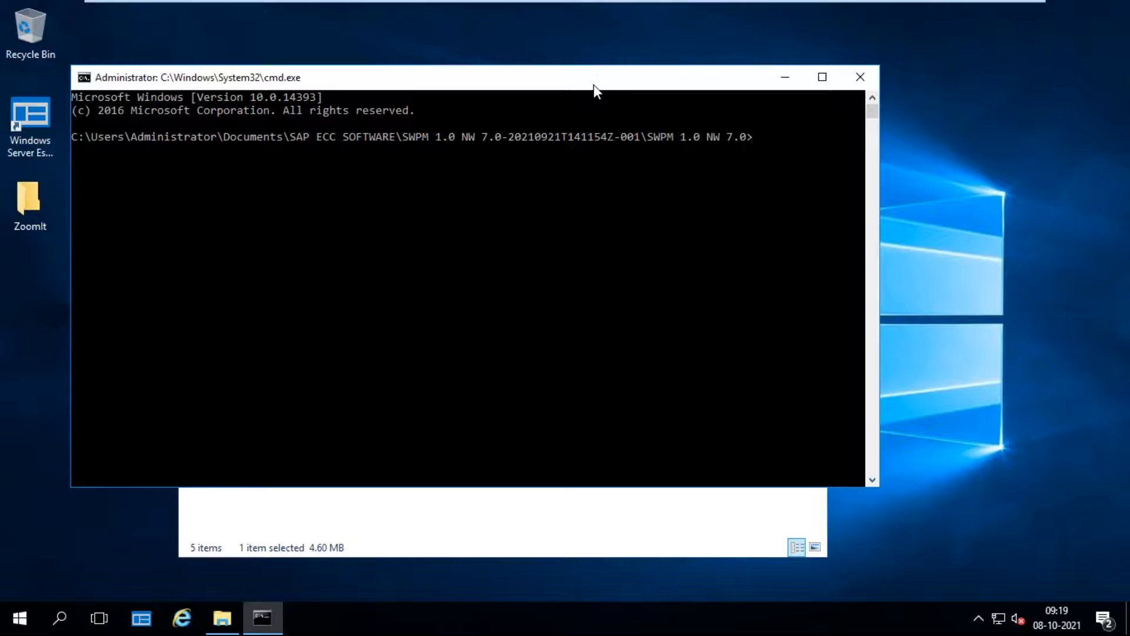
pyautogui.moveTo(595, 86); pyautogui.dragTo(600, 246)
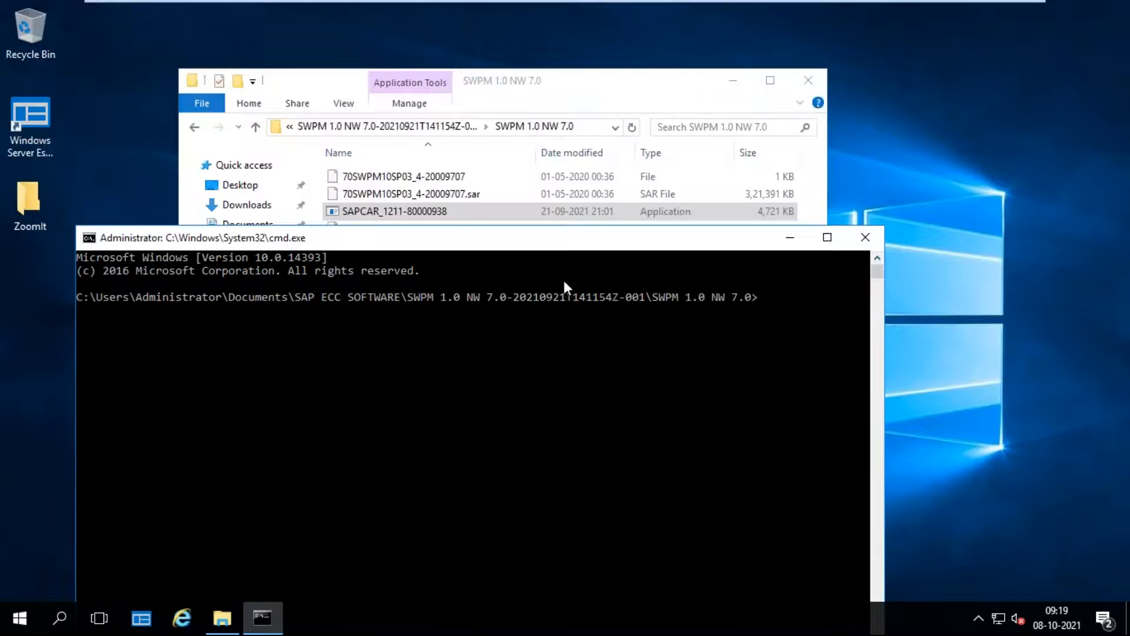
pyautogui.click(549, 86)
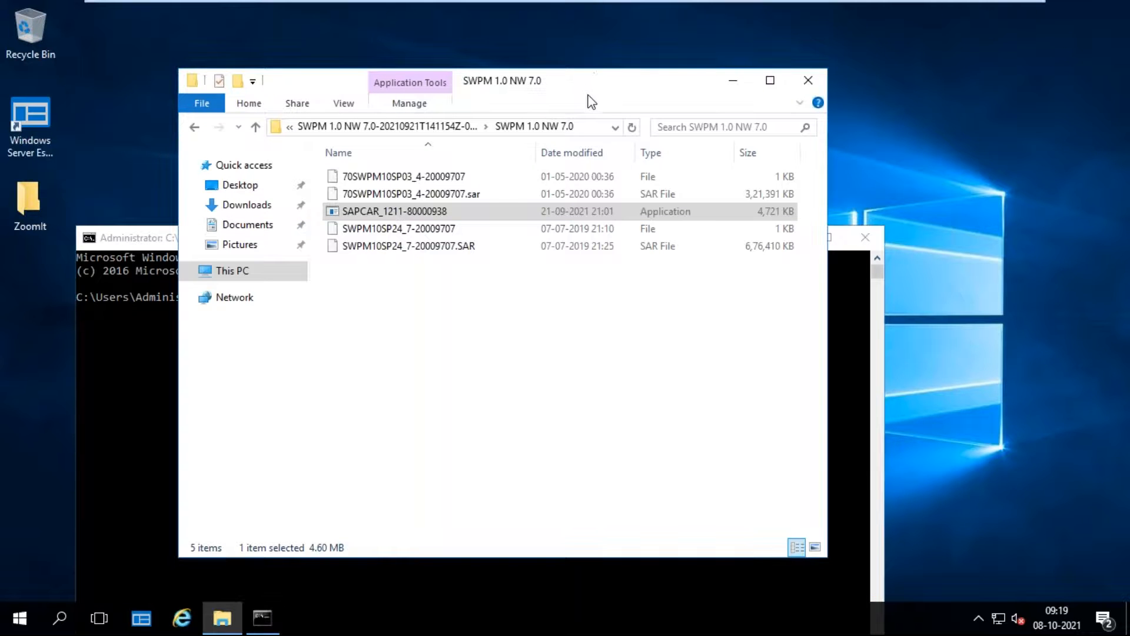
pyautogui.rightClick(387, 219)
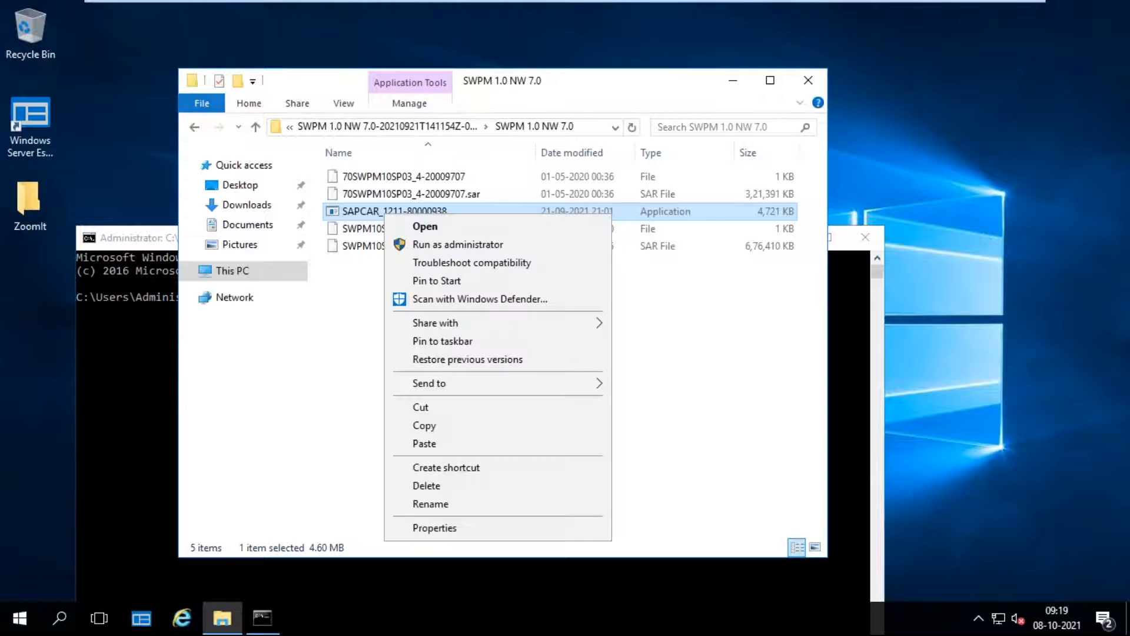
pyautogui.click(435, 505)
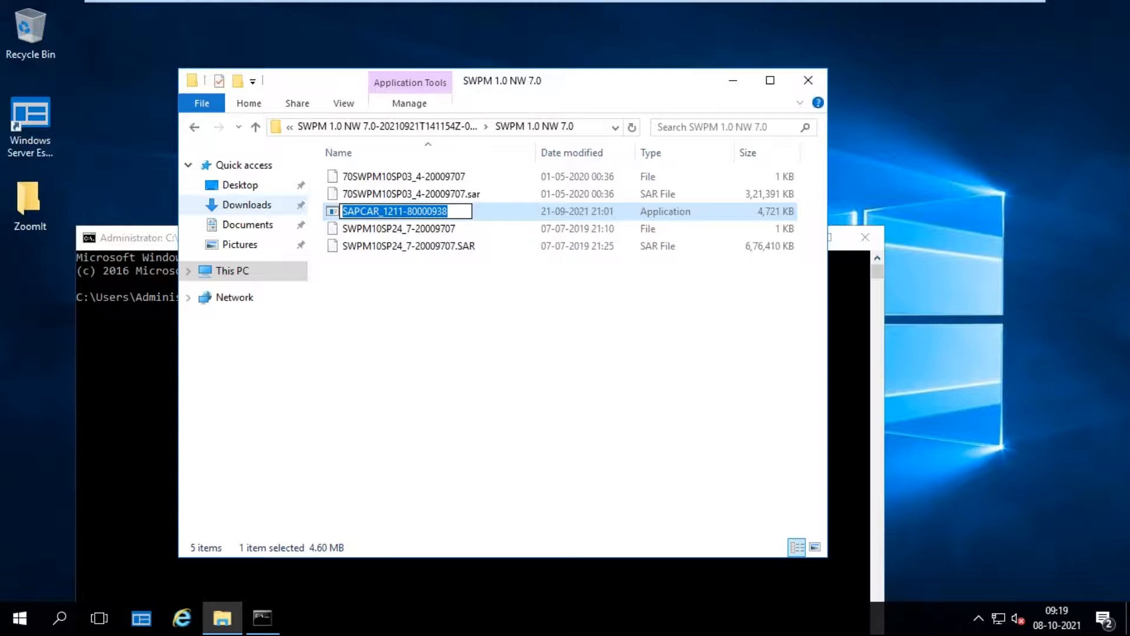
pyautogui.click(118, 345)
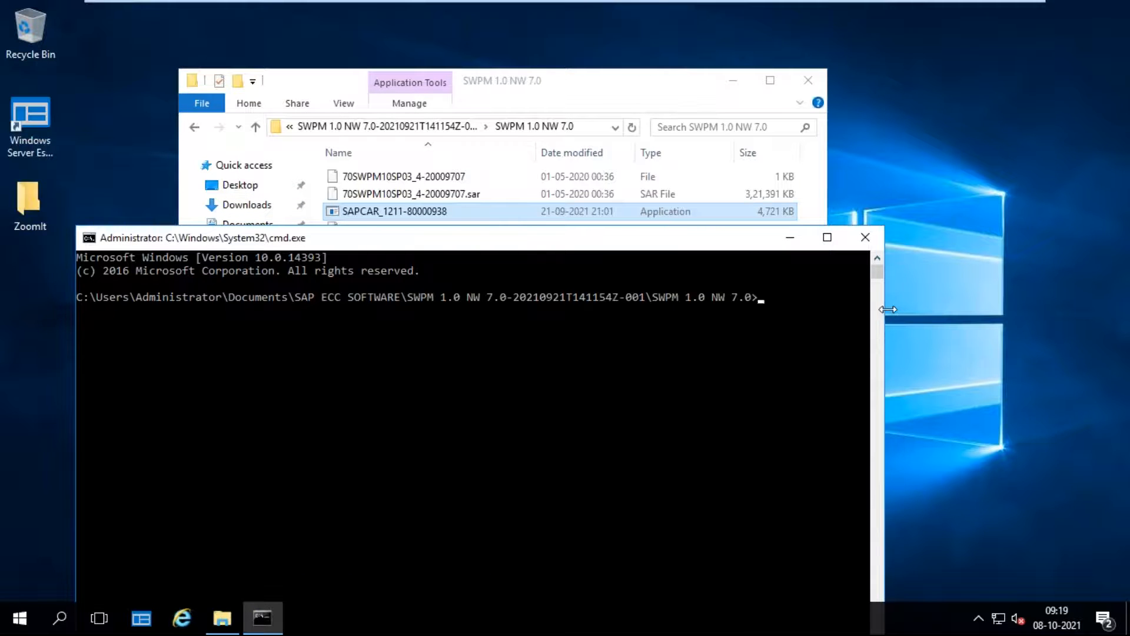
pyautogui.moveTo(883, 310); pyautogui.dragTo(1124, 310)
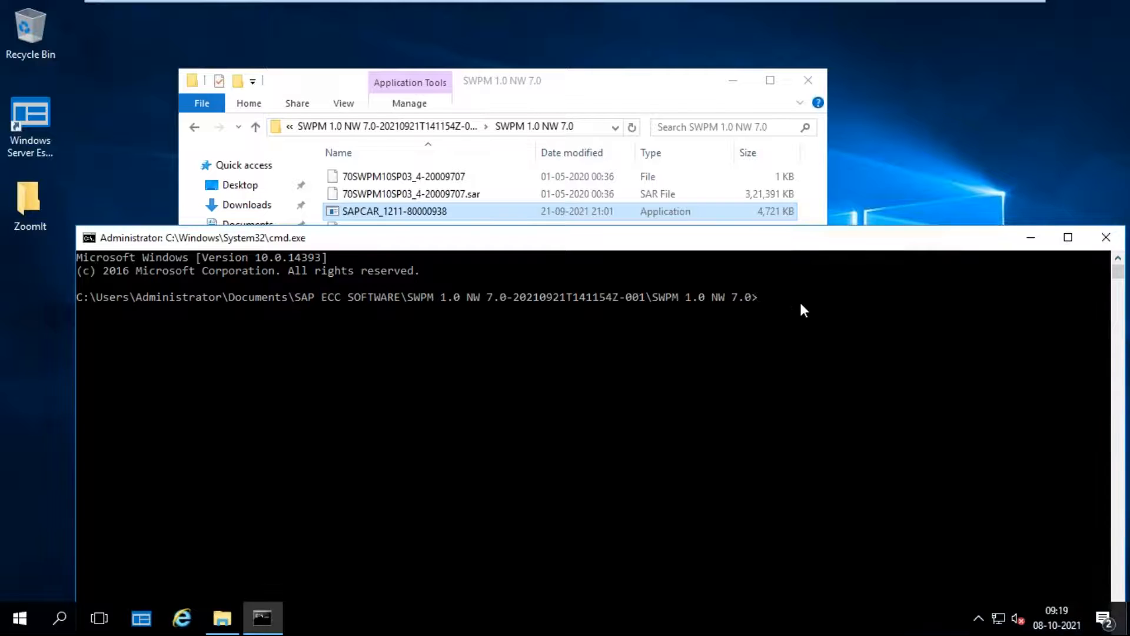
pyautogui.rightClick(757, 292)
# Step: Add the -xvf extraction option after the SAPCAR application name in the command prompt
pyautogui.click(606, 88)
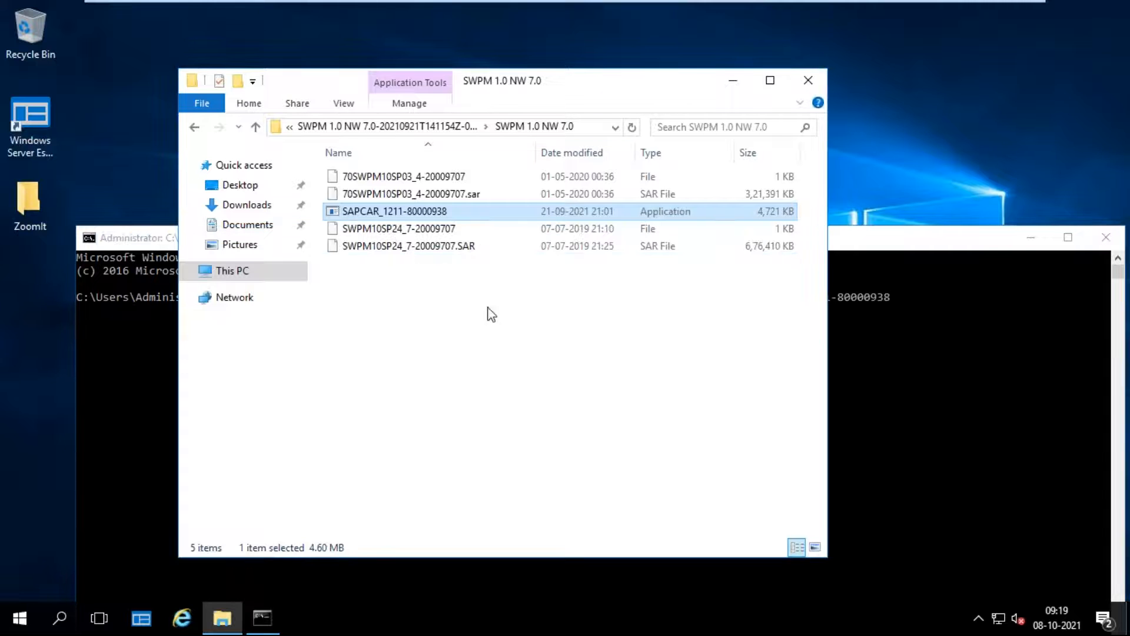
pyautogui.click(910, 323)
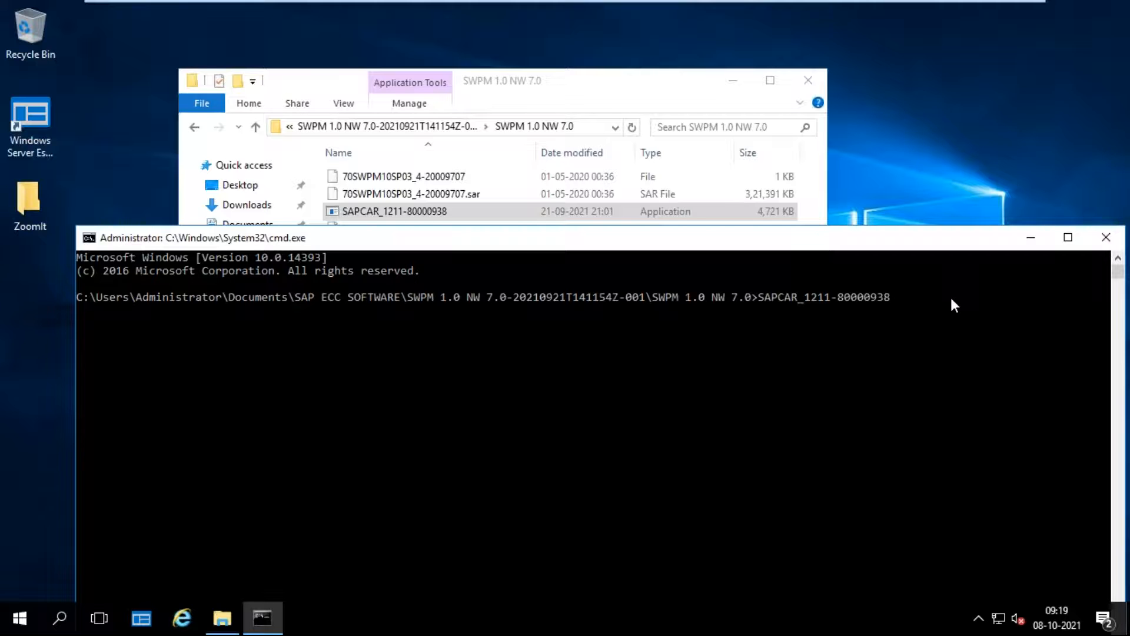
pyautogui.moveTo(889, 239); pyautogui.dragTo(768, 209)
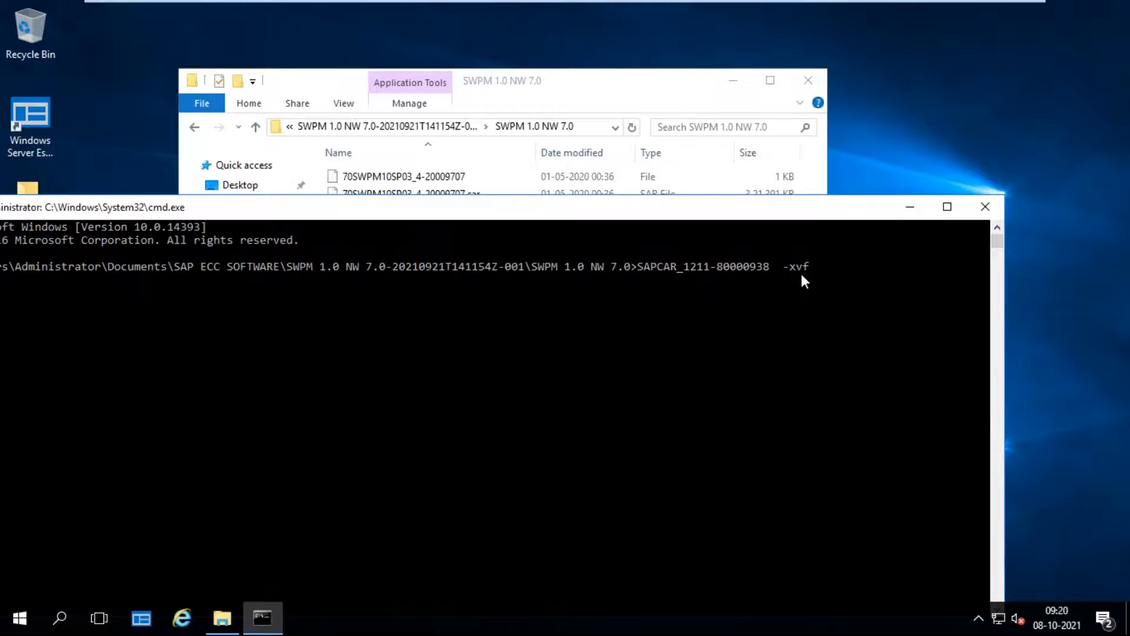
# Step: Copy the full file name 70SWPM10SP03_4-20009707.sar from the folder and append it to the SAPCAR command
pyautogui.click(552, 93)
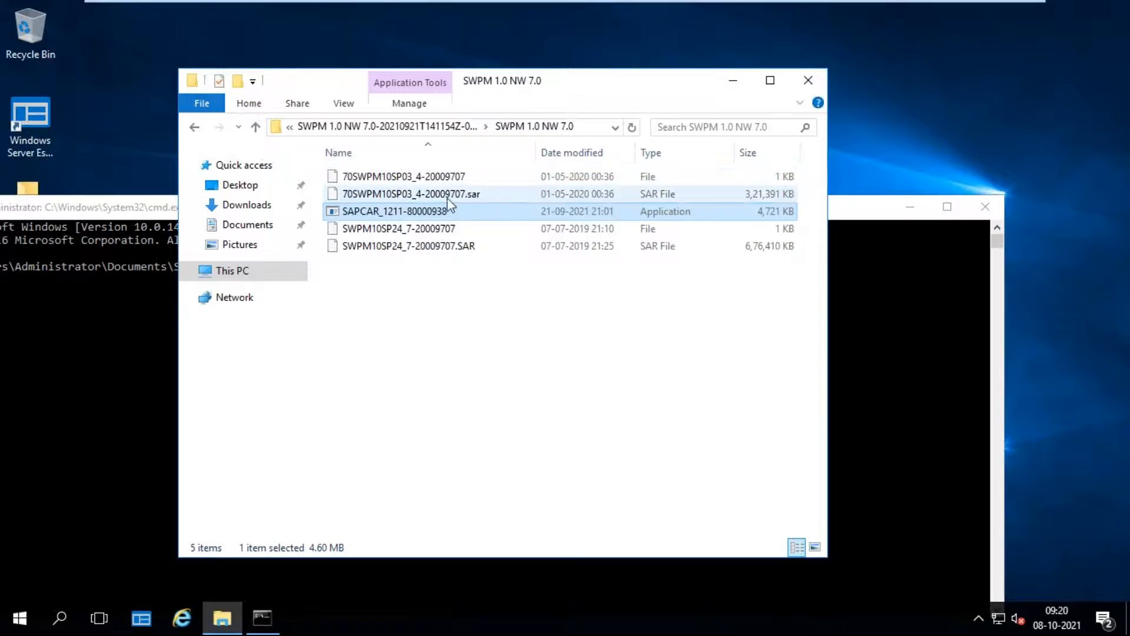
pyautogui.rightClick(438, 195)
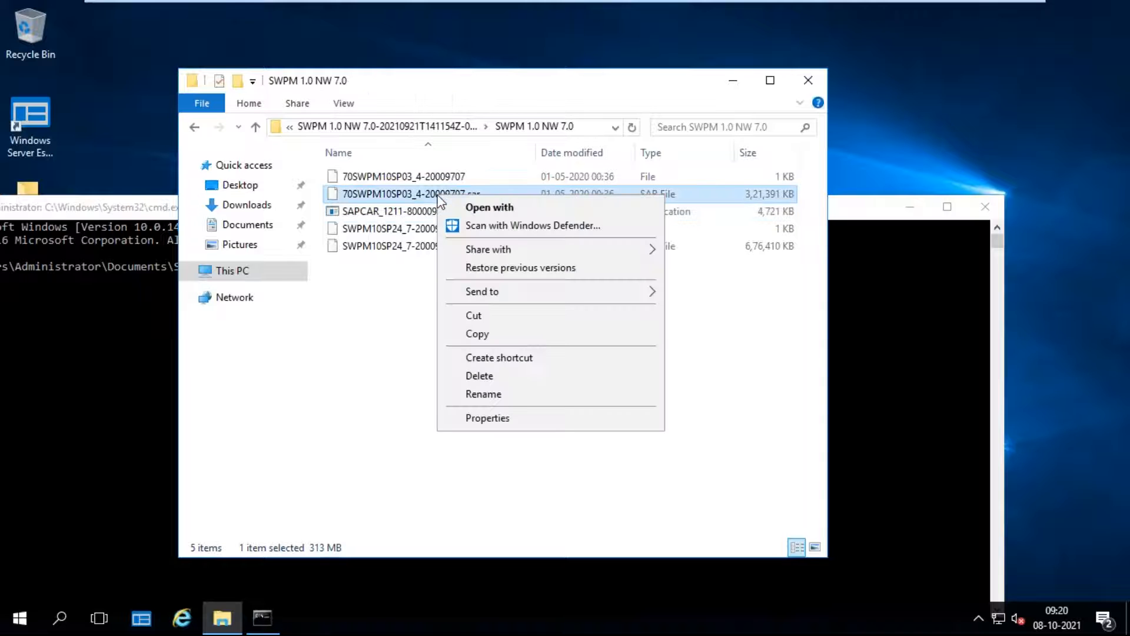
pyautogui.click(482, 395)
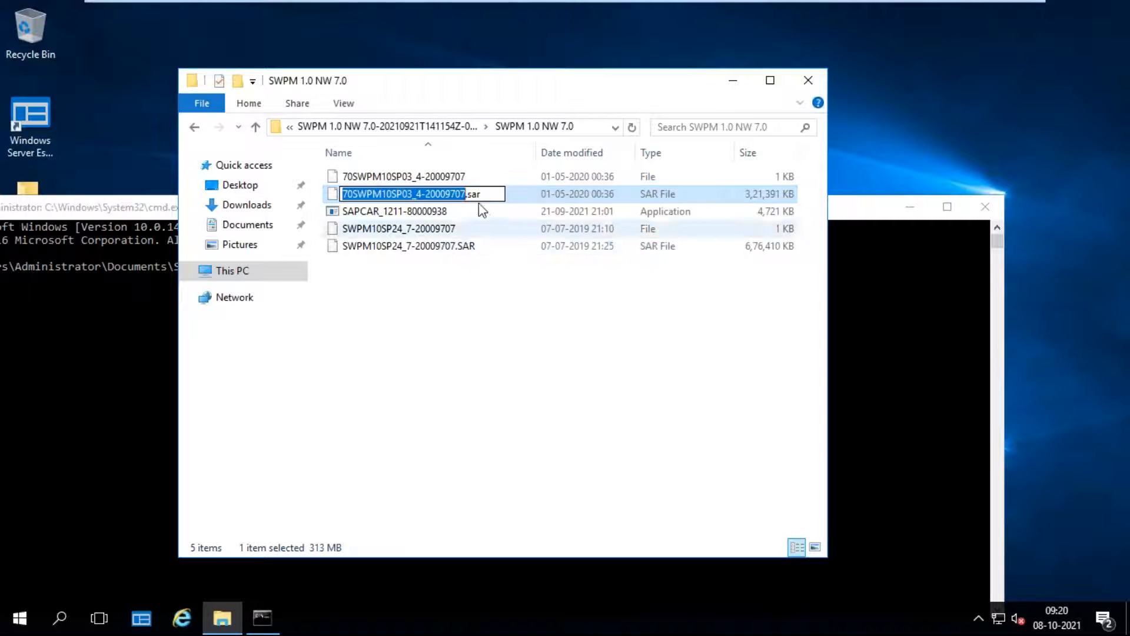
pyautogui.moveTo(485, 194); pyautogui.dragTo(340, 195)
pyautogui.hotkey('ctrl', 'c')
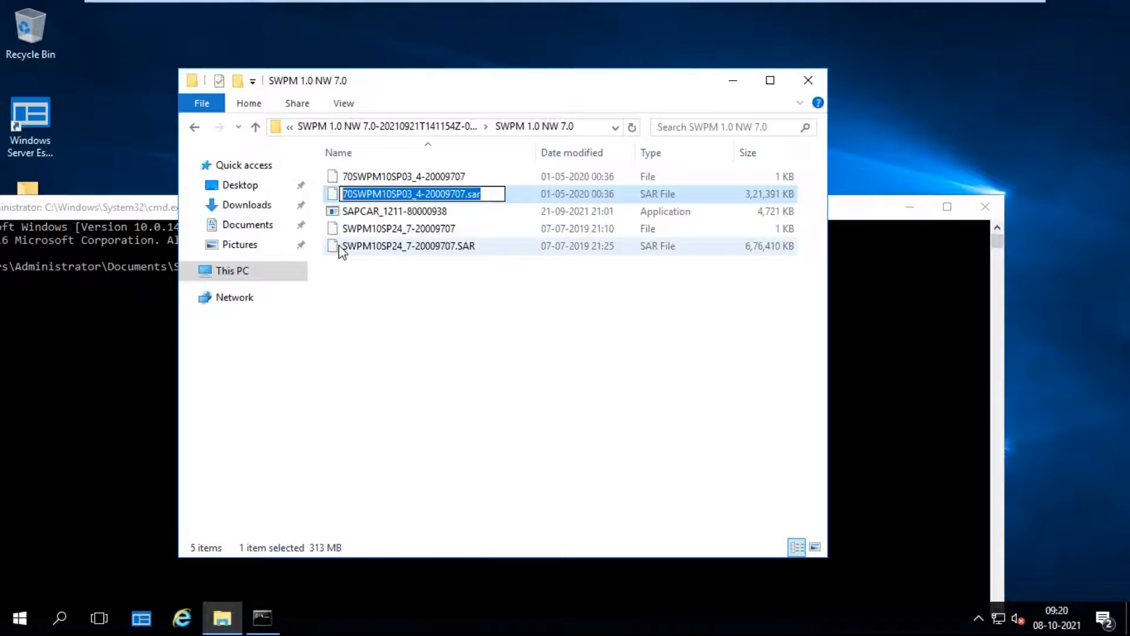
pyautogui.click(859, 353)
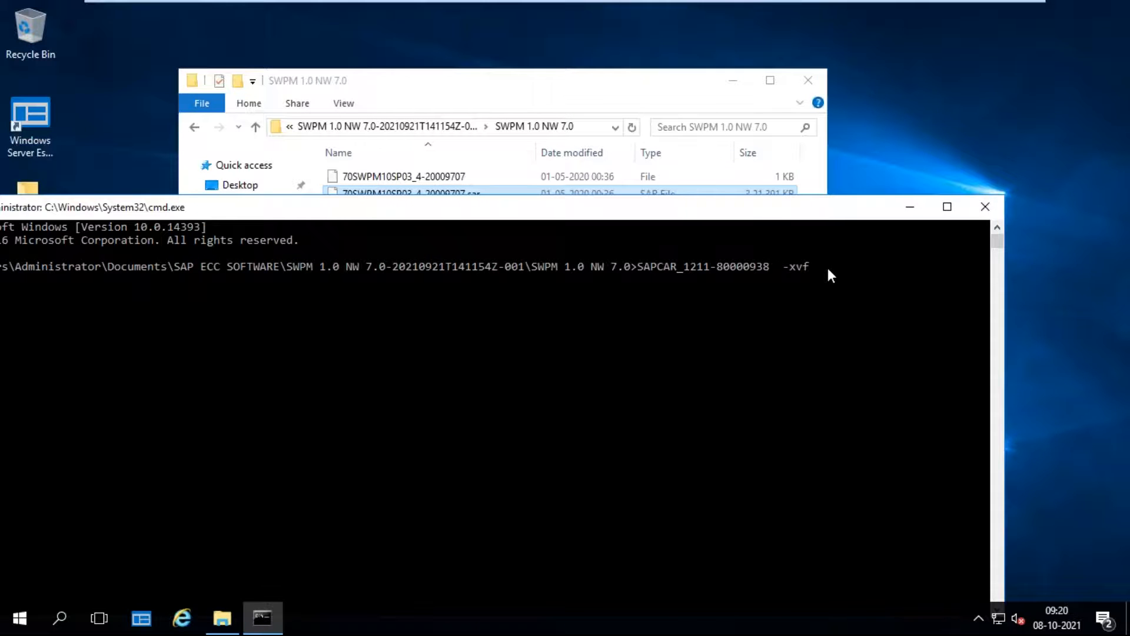
pyautogui.hotkey('ctrl', 'v')
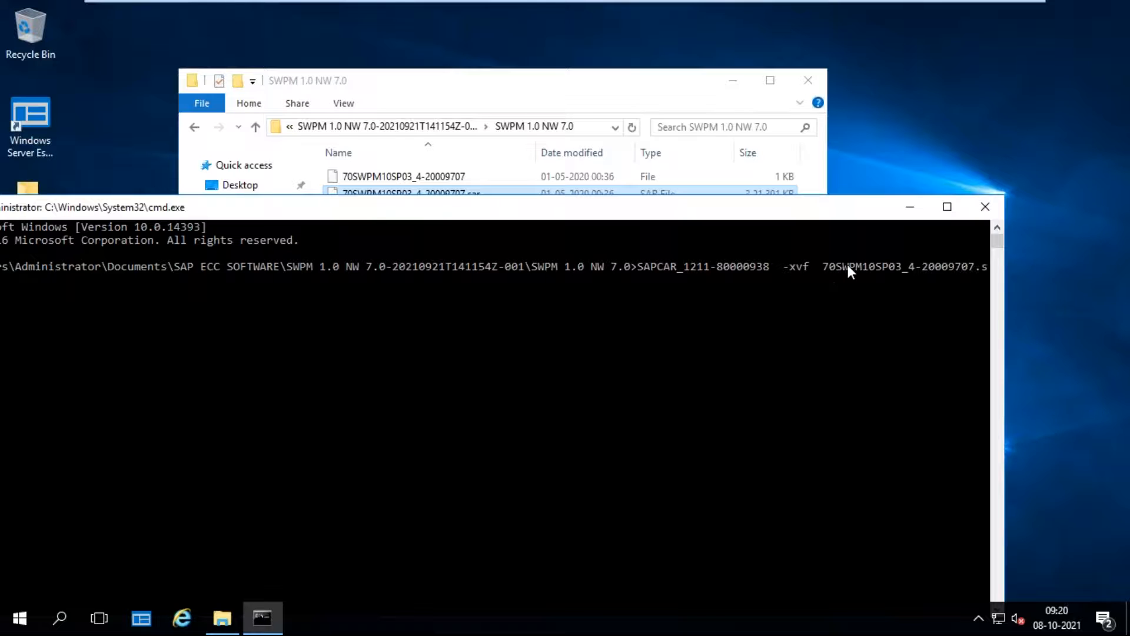
# Step: Widen the command prompt to show the full command and run it to extract the 70SWPM10SP03_4-20009707.sar archive
pyautogui.click(1003, 303)
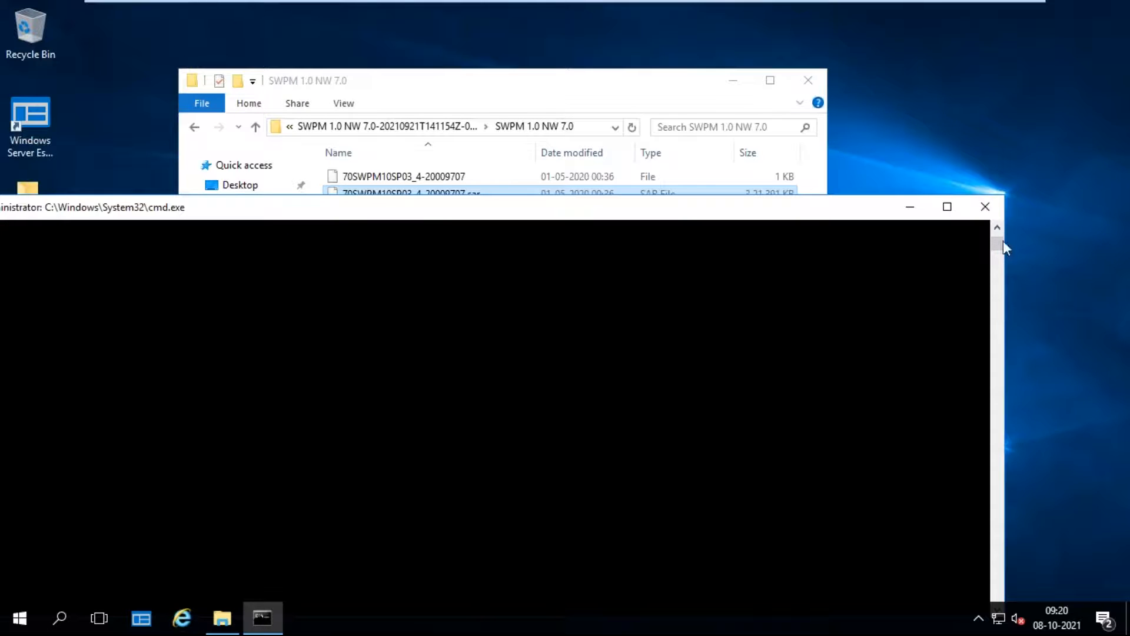
pyautogui.moveTo(1081, 270); pyautogui.dragTo(1082, 269)
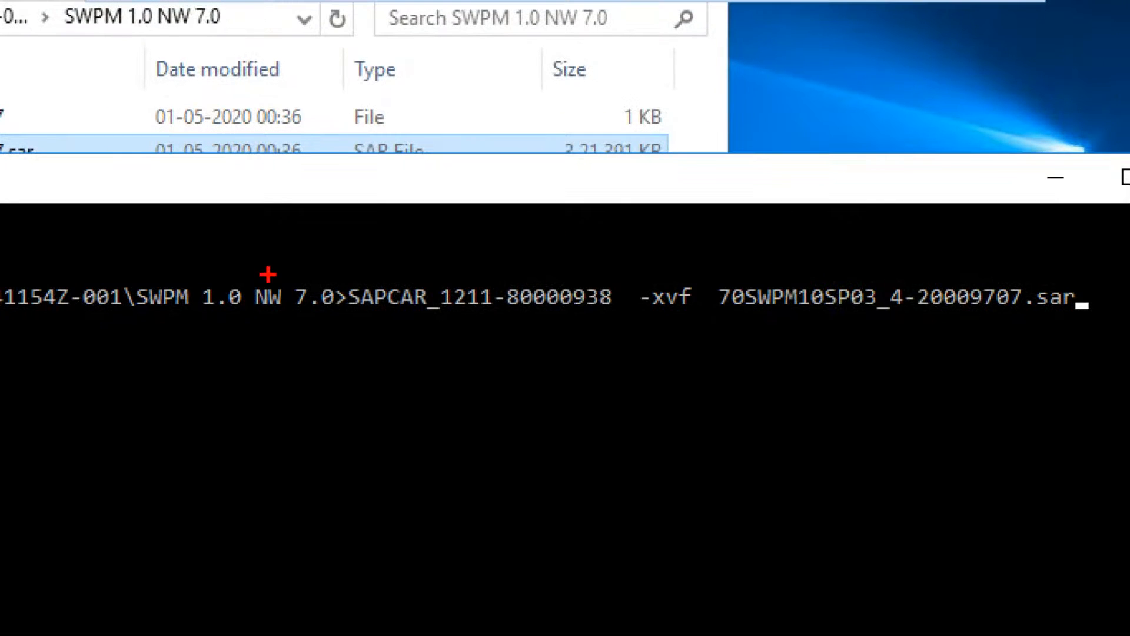
pyautogui.moveTo(321, 248)
pyautogui.mouseDown()
pyautogui.moveTo(747, 391)
pyautogui.moveTo(1089, 391)
pyautogui.moveTo(1125, 373)
pyautogui.mouseUp()
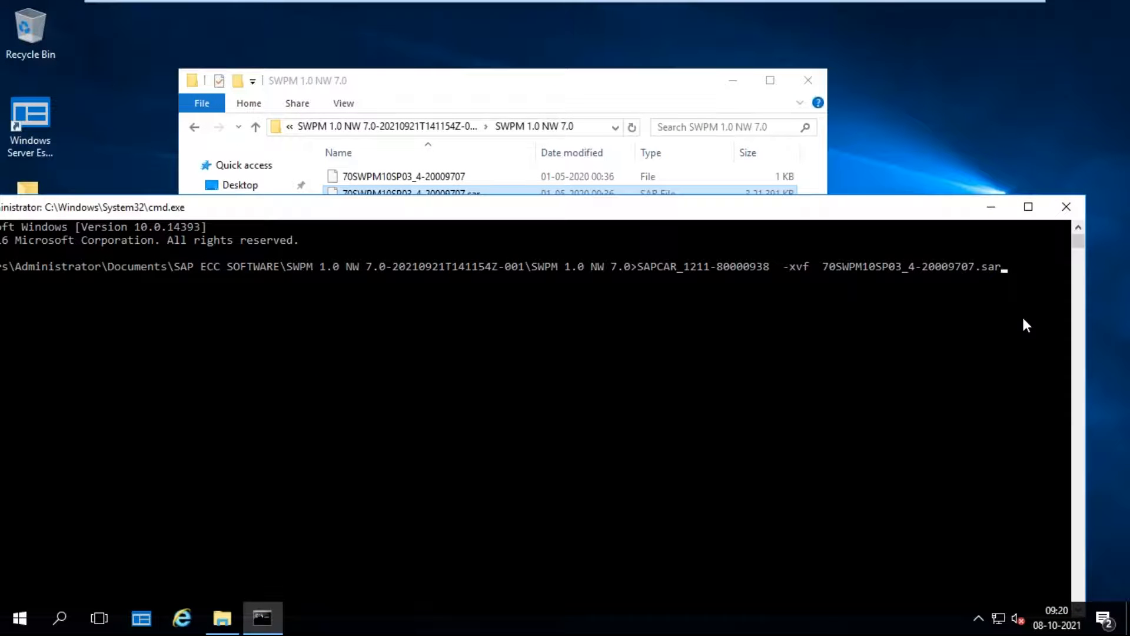
pyautogui.press('Return')
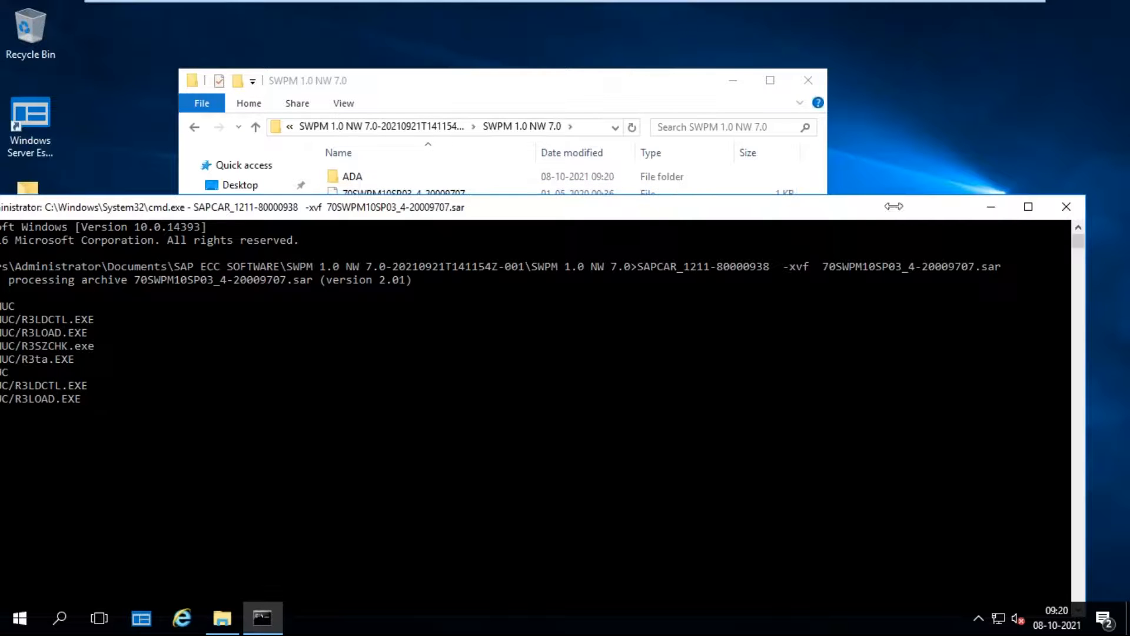
pyautogui.moveTo(659, 213); pyautogui.dragTo(805, 108)
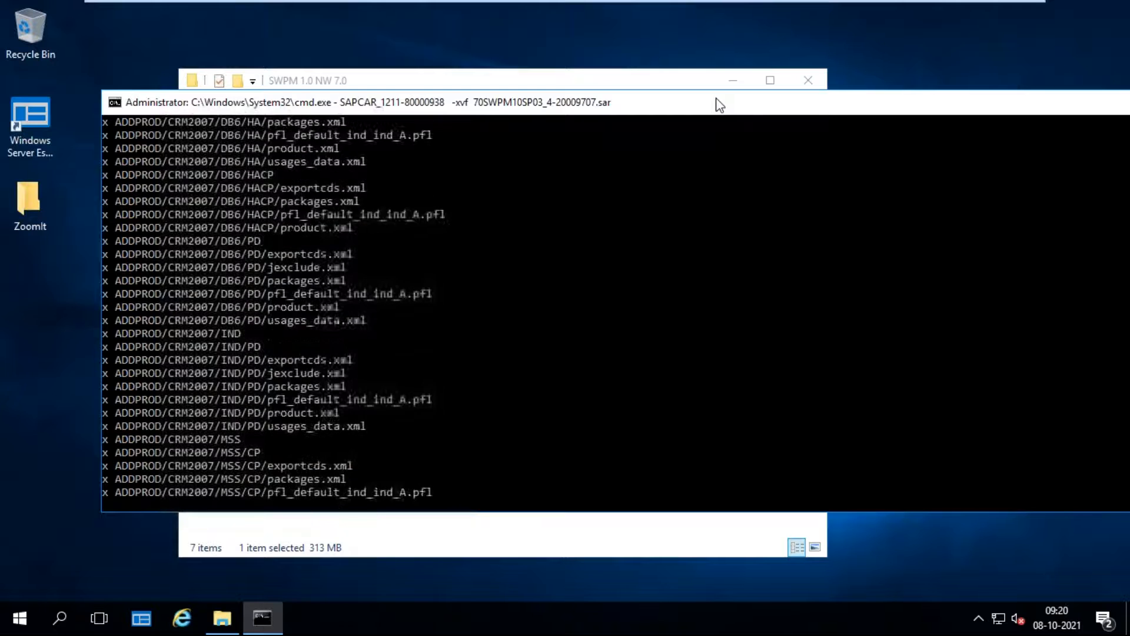
# Step: Leave the virtual machine for the host desktop, switch to the Microsoft Teams meeting and show its conversation
pyautogui.moveTo(969, 18)
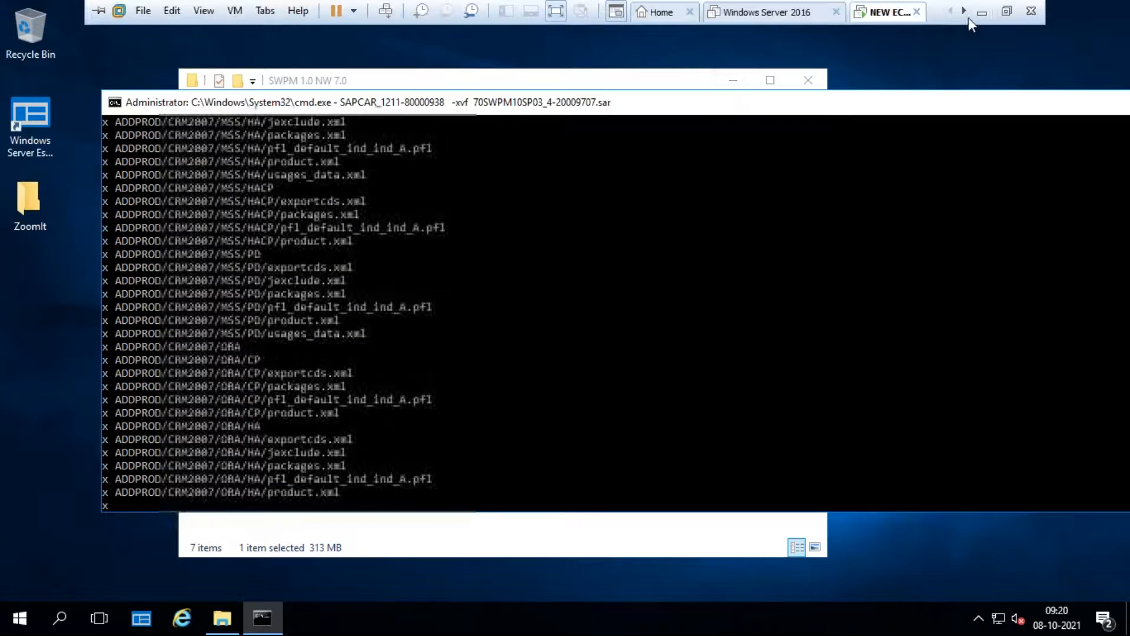
pyautogui.click(982, 17)
pyautogui.moveTo(677, 618)
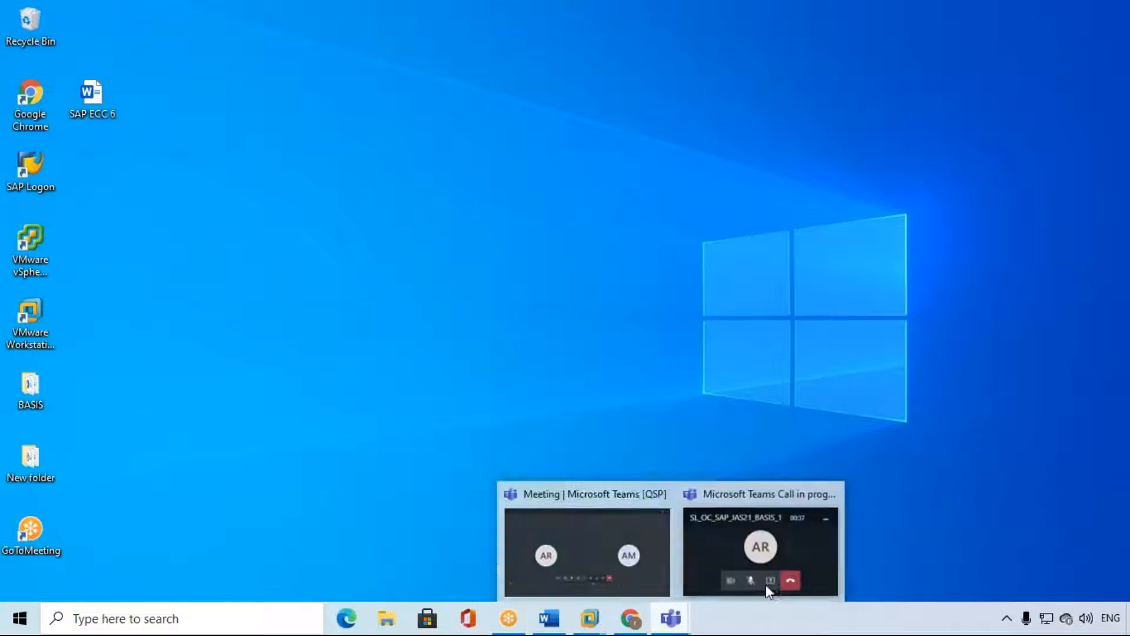
pyautogui.click(577, 537)
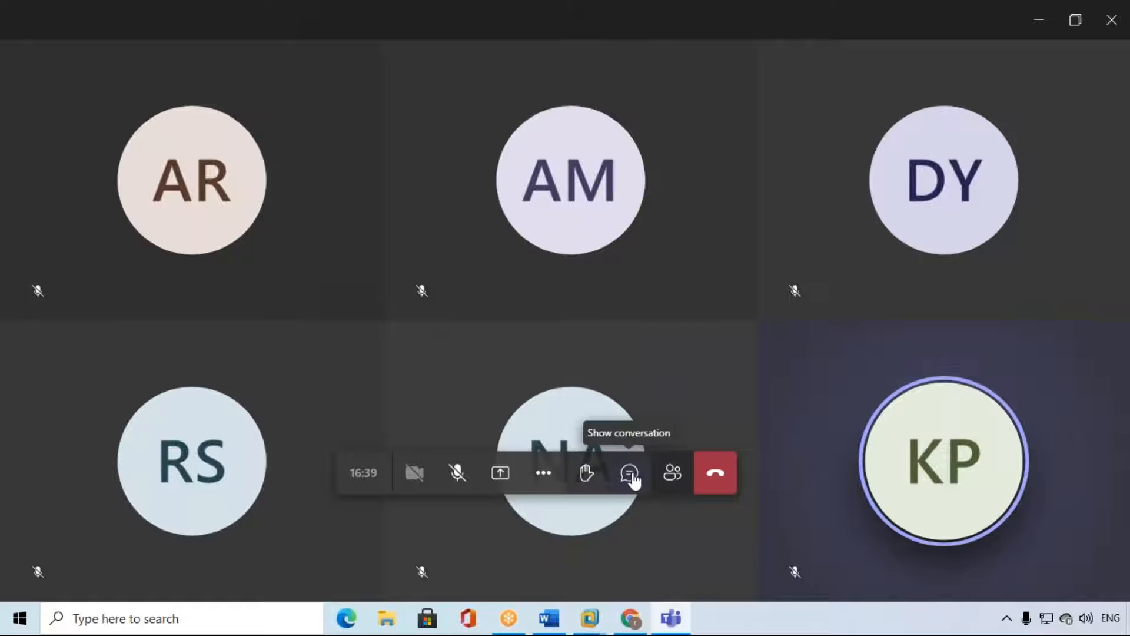
pyautogui.click(630, 475)
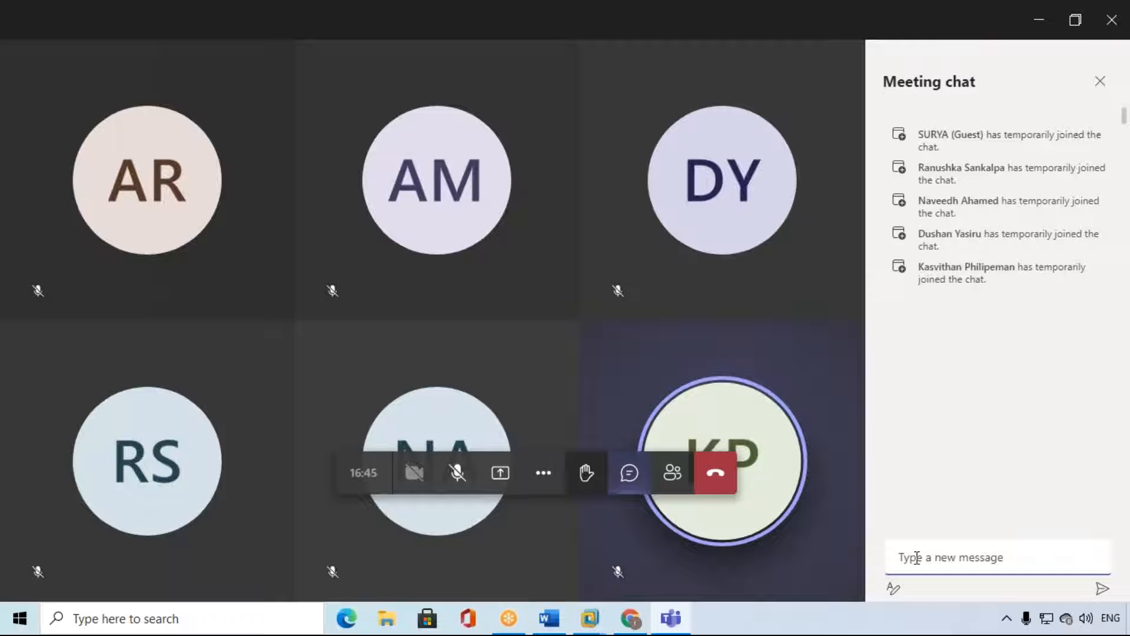
# Step: Send the message "Good morning to all of you" in the meeting chat and minimize the meeting window
pyautogui.write('Good ')
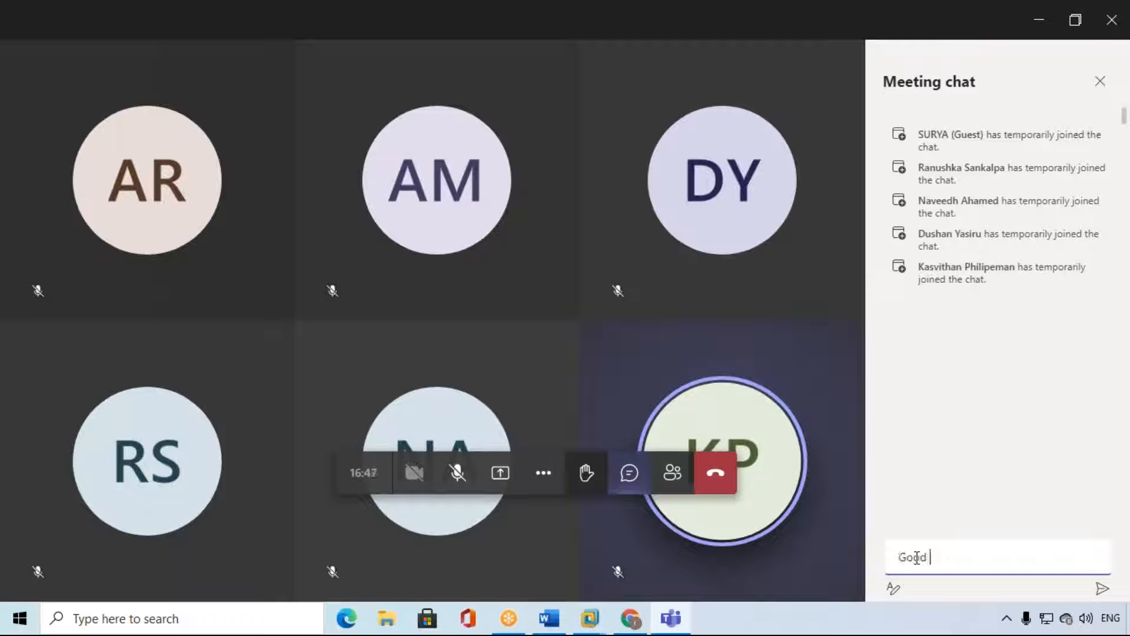
pyautogui.write('morning t')
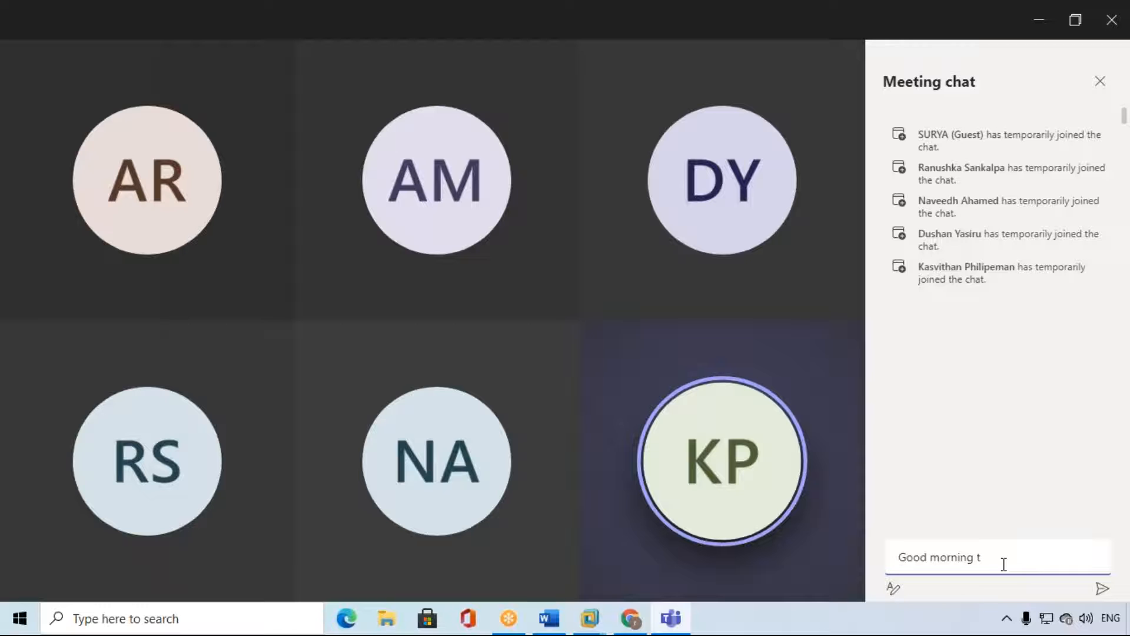
pyautogui.write('o all of you')
pyautogui.press('Return')
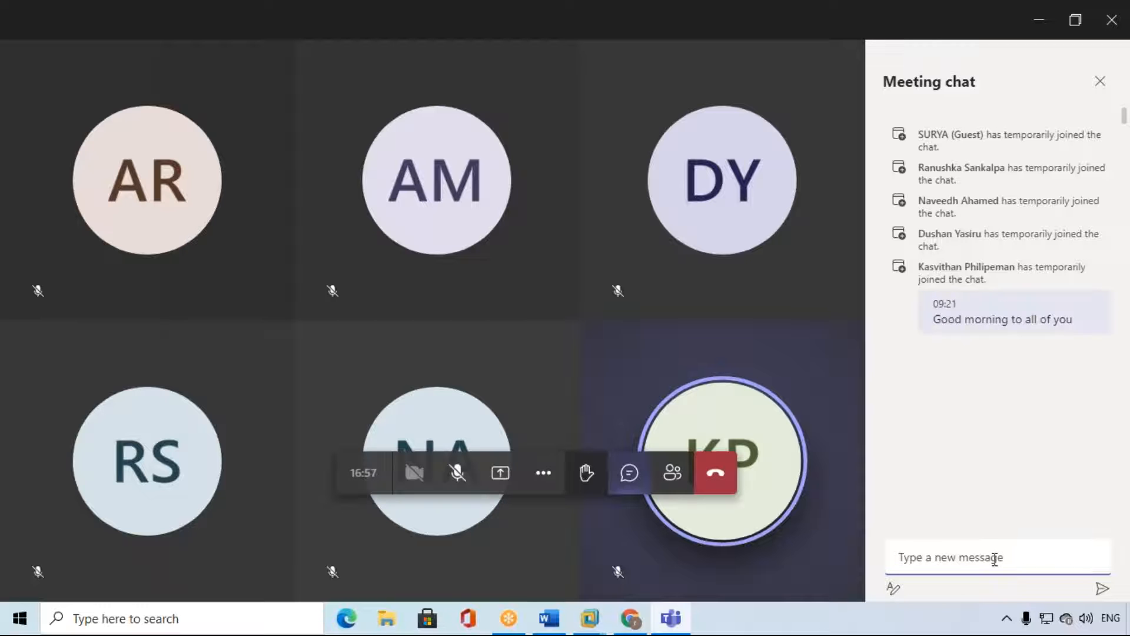
pyautogui.click(1043, 20)
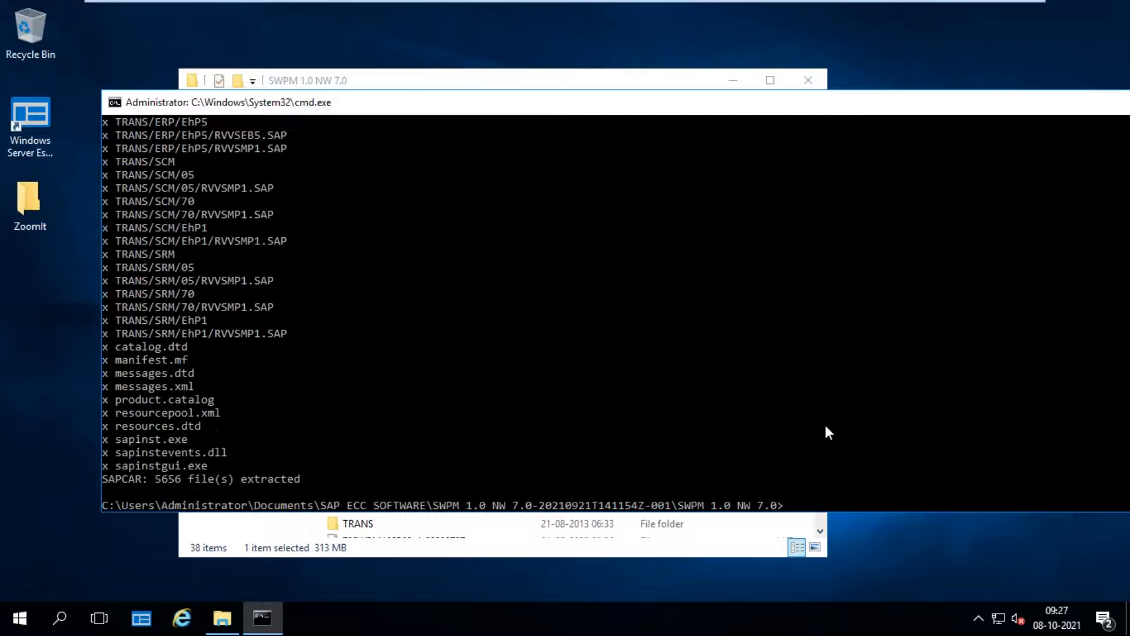
# Step: Minimize the command prompt and run the extracted sapinst application as administrator from the SWPM 1.0 NW 7.0 folder
pyautogui.moveTo(893, 106); pyautogui.dragTo(916, 119)
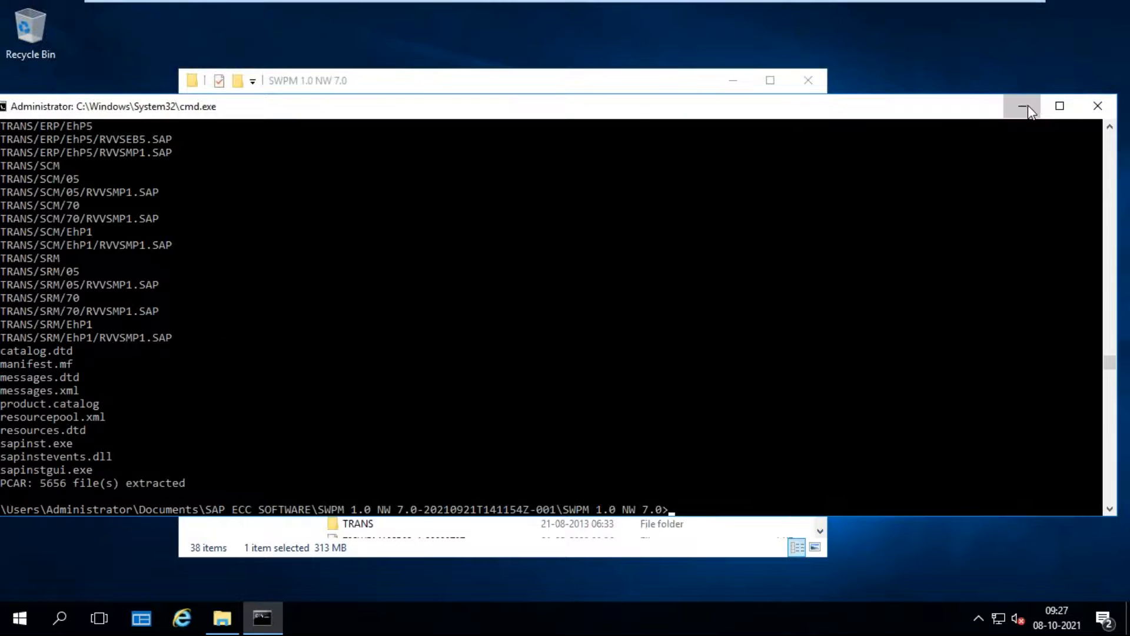
pyautogui.click(1023, 105)
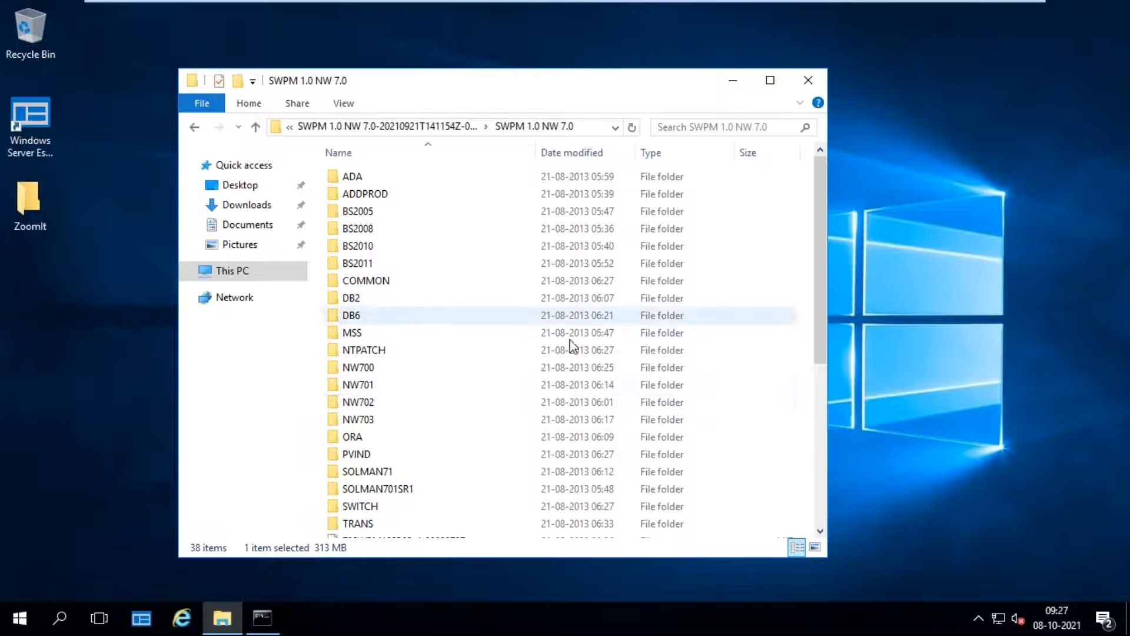
pyautogui.scroll(-5, 467, 384)
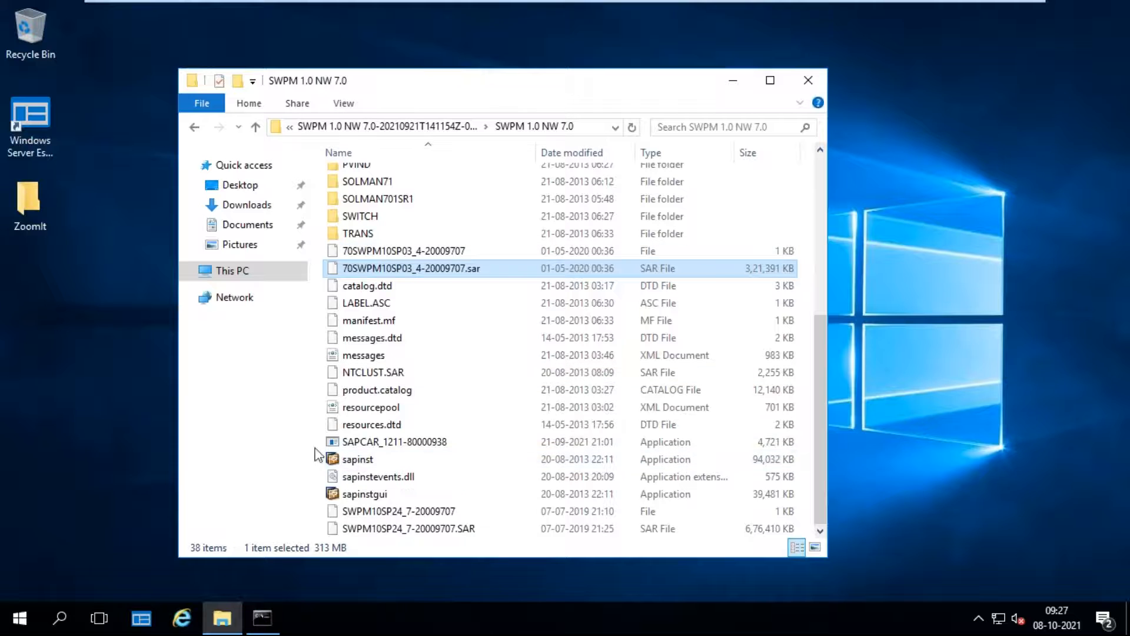
pyautogui.rightClick(357, 462)
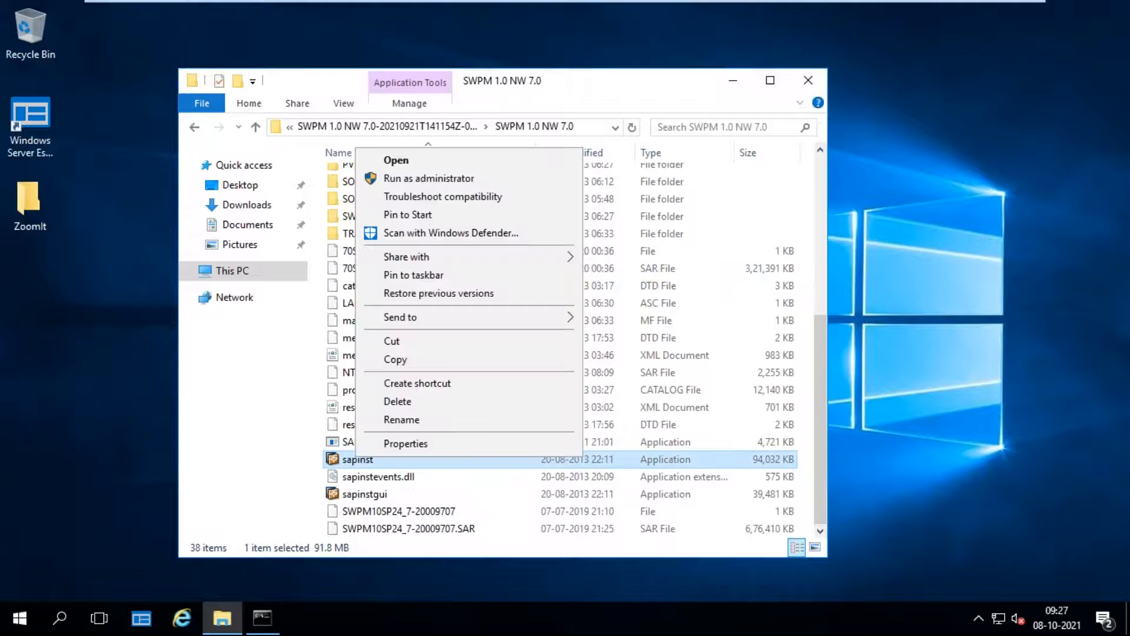
pyautogui.click(412, 179)
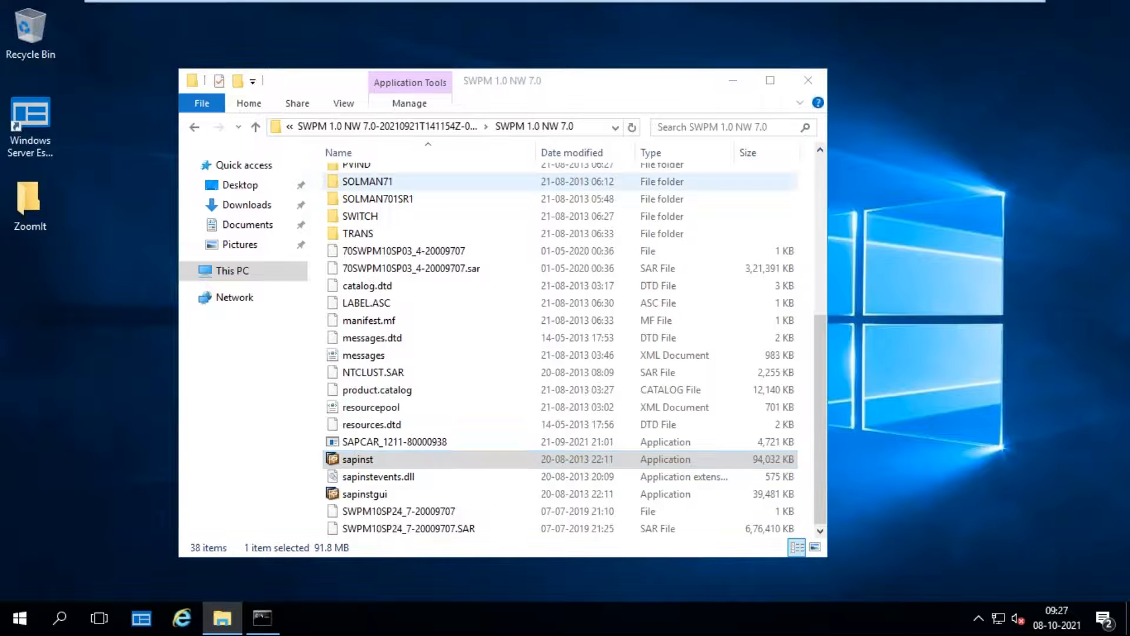
# Step: Minimize the File Explorer window and refresh the desktop
pyautogui.click(734, 81)
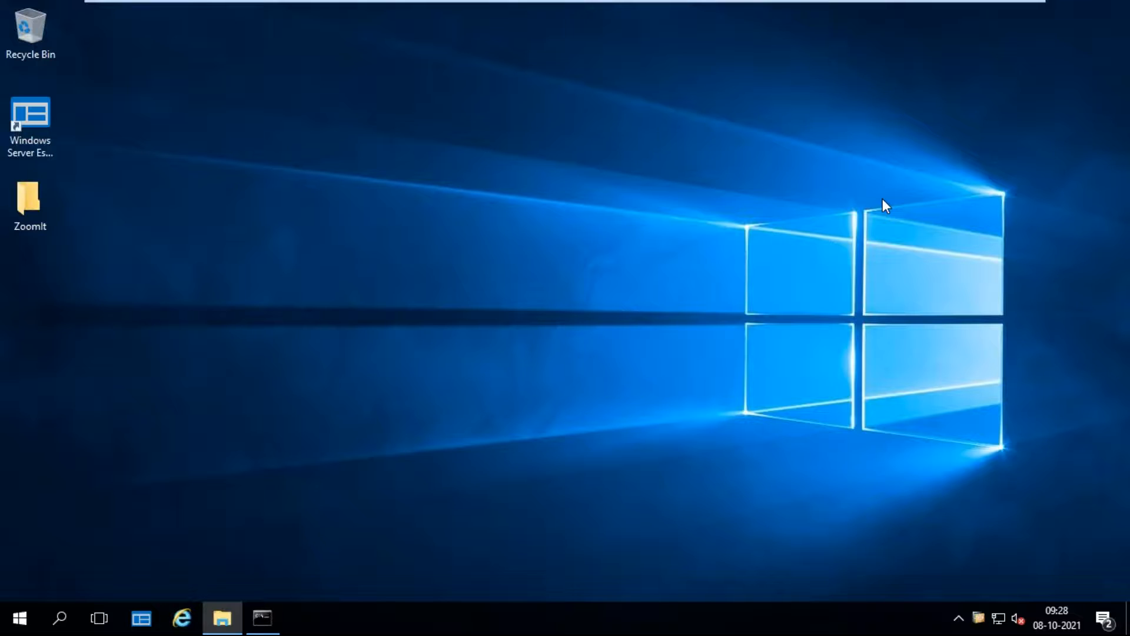
pyautogui.rightClick(540, 266)
pyautogui.click(576, 313)
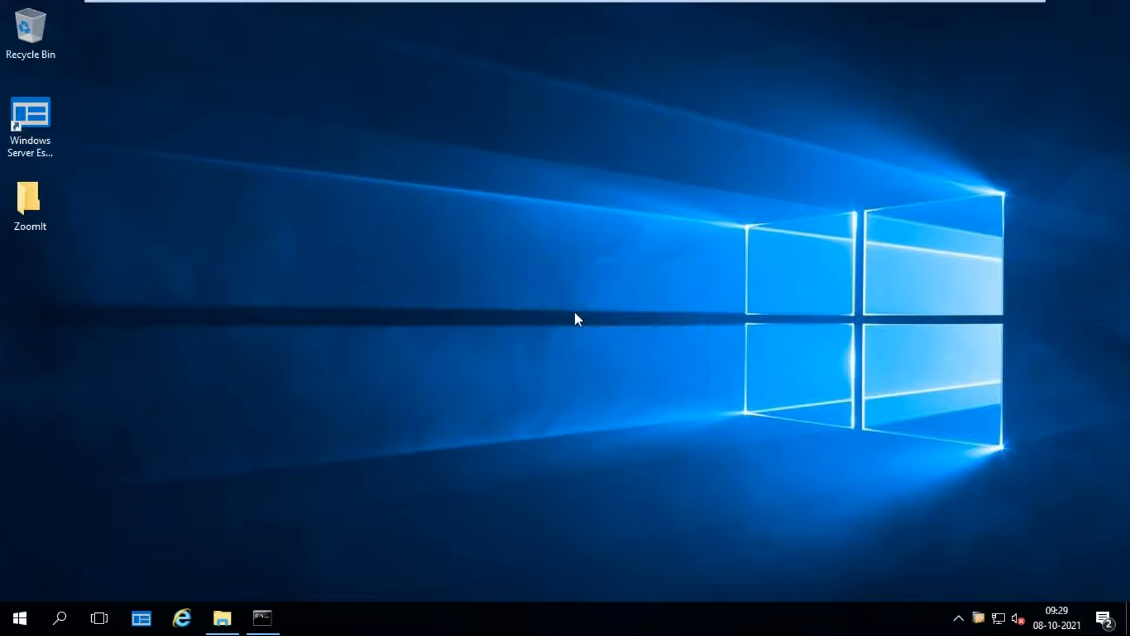
pyautogui.rightClick(543, 204)
pyautogui.click(577, 260)
pyautogui.rightClick(578, 365)
pyautogui.click(616, 413)
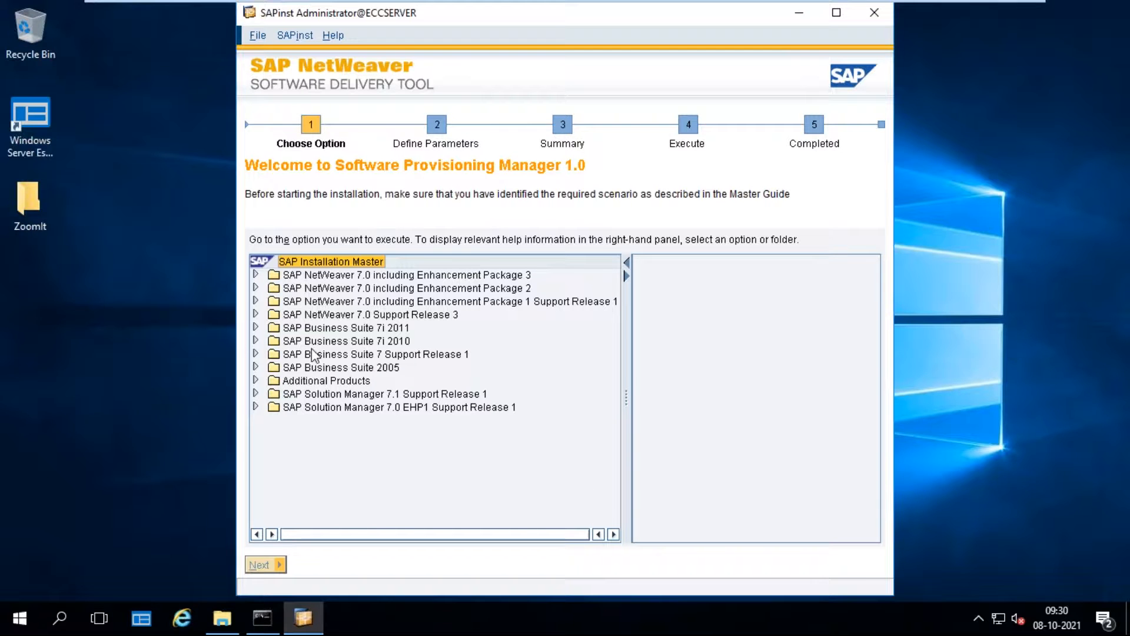
# Step: Expand SAP Business Suite 7i 2011 and its Enhancement Package 6 for SAP ERP 6.0 in the installation options
pyautogui.hotkey('ctrl', '1')
pyautogui.click(377, 311)
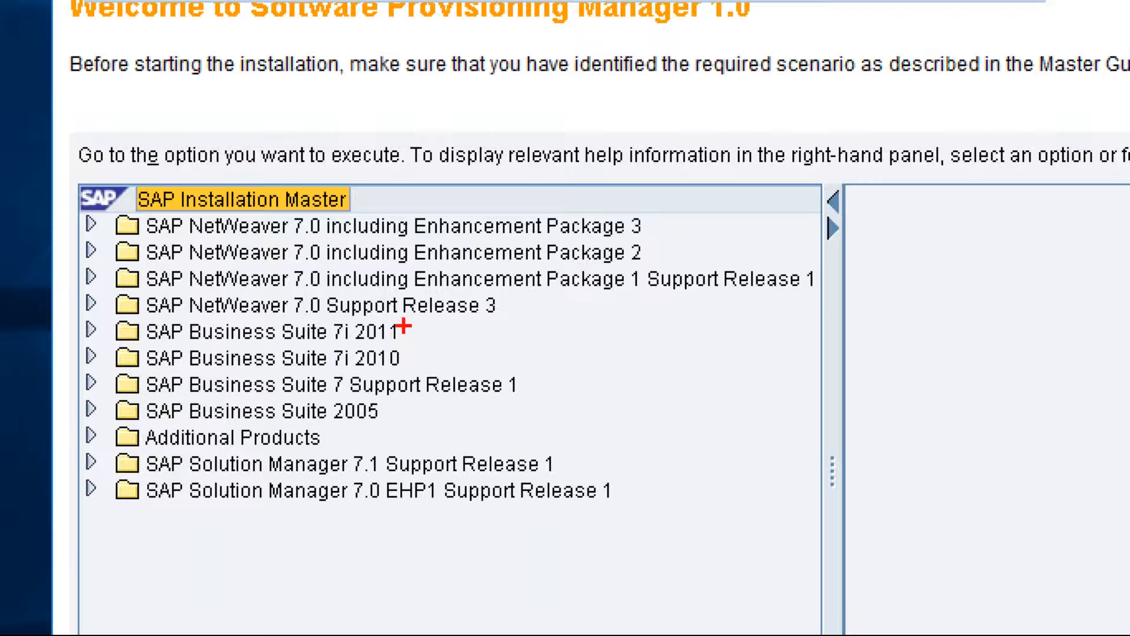
pyautogui.moveTo(404, 328); pyautogui.dragTo(609, 219)
pyautogui.press('Escape')
pyautogui.click(255, 327)
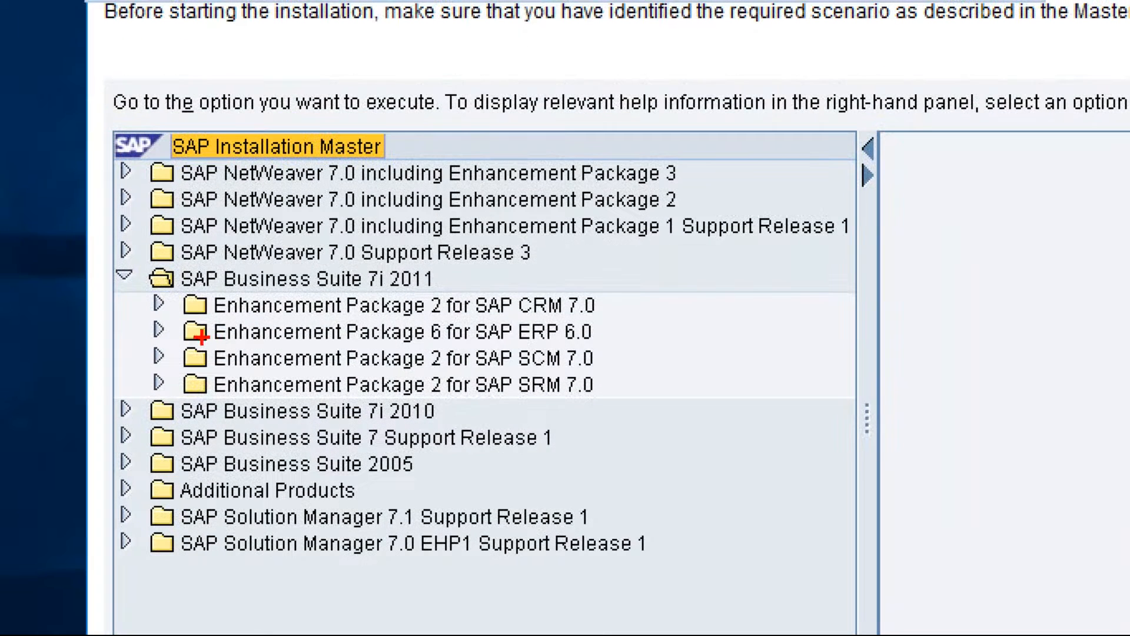
pyautogui.moveTo(208, 320)
pyautogui.mouseDown()
pyautogui.moveTo(404, 324)
pyautogui.moveTo(474, 343)
pyautogui.moveTo(616, 347)
pyautogui.mouseUp()
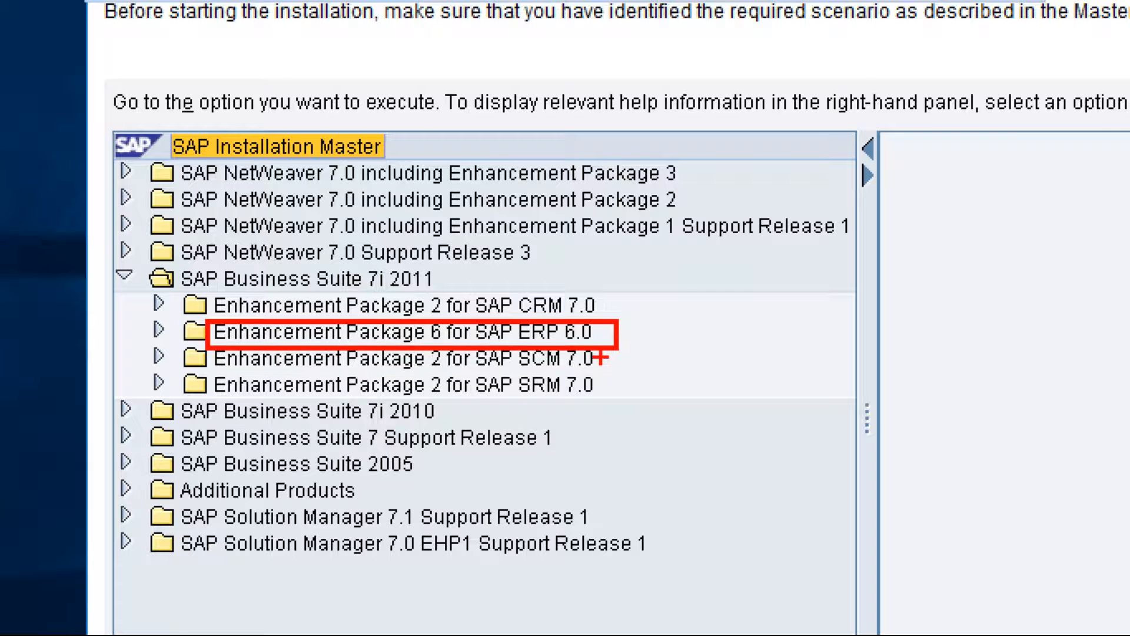
pyautogui.press('Escape')
pyautogui.click(272, 353)
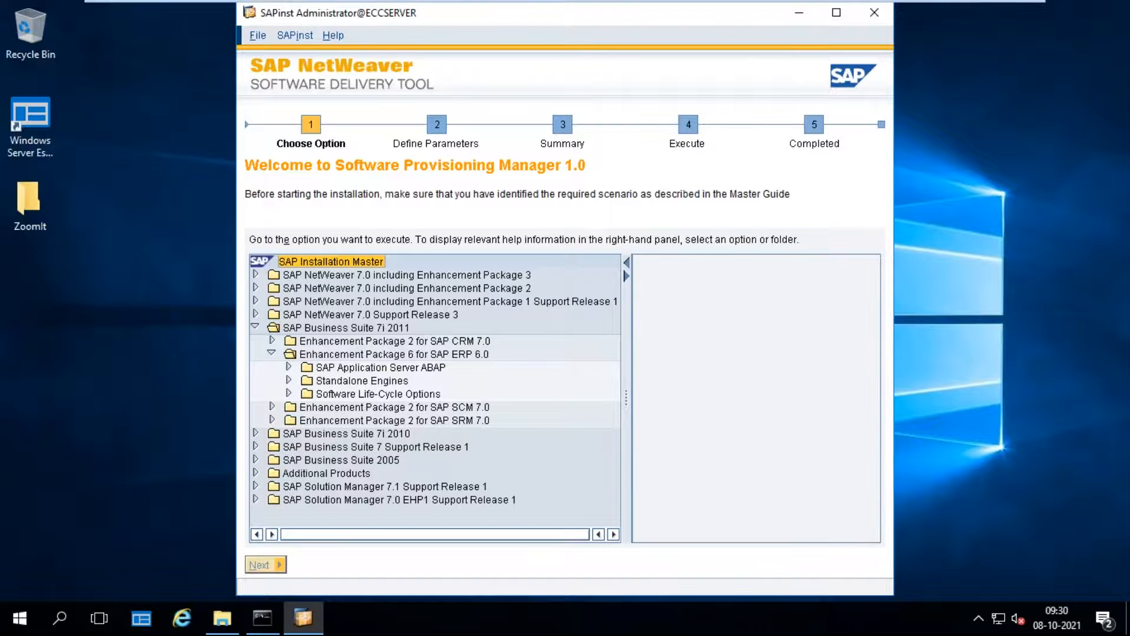
# Step: Expand SAP Application Server ABAP under Enhancement Package 6 for SAP ERP 6.0, including its SAP Sybase ASE folder
pyautogui.hotkey('ctrl', '1')
pyautogui.moveTo(160, 299); pyautogui.dragTo(476, 323)
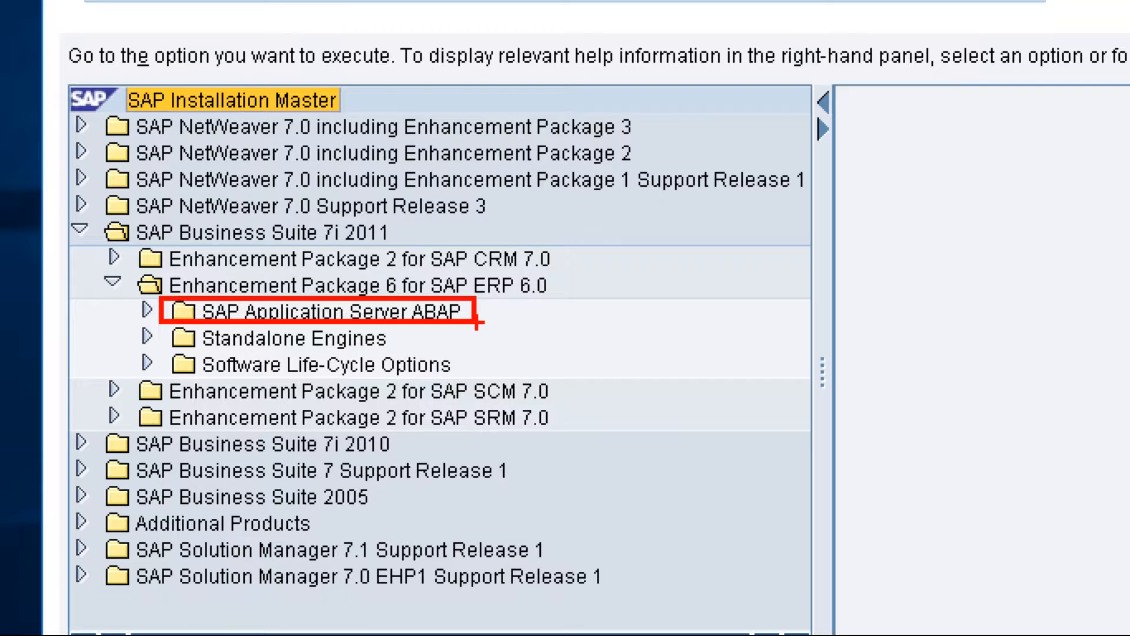
pyautogui.press('Escape')
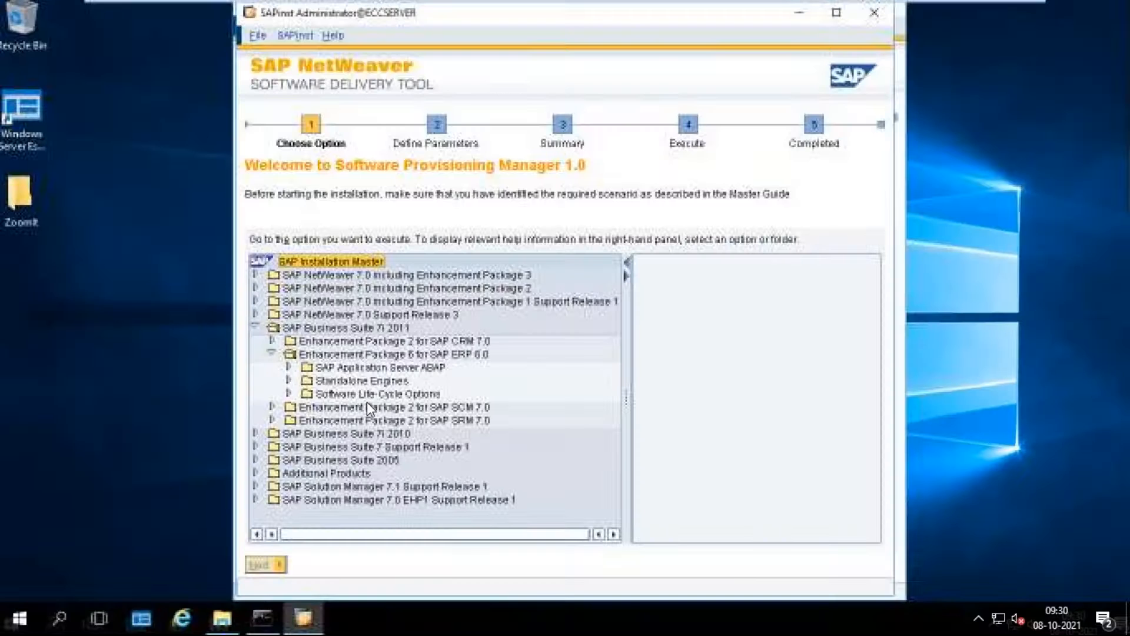
pyautogui.click(288, 368)
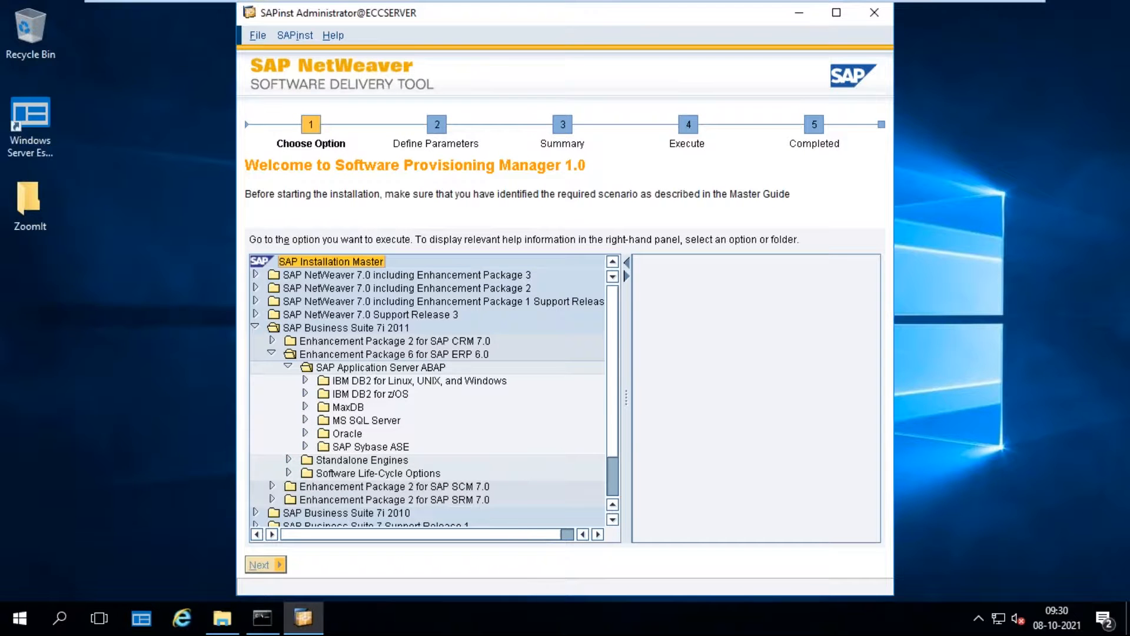
pyautogui.hotkey('ctrl', '1')
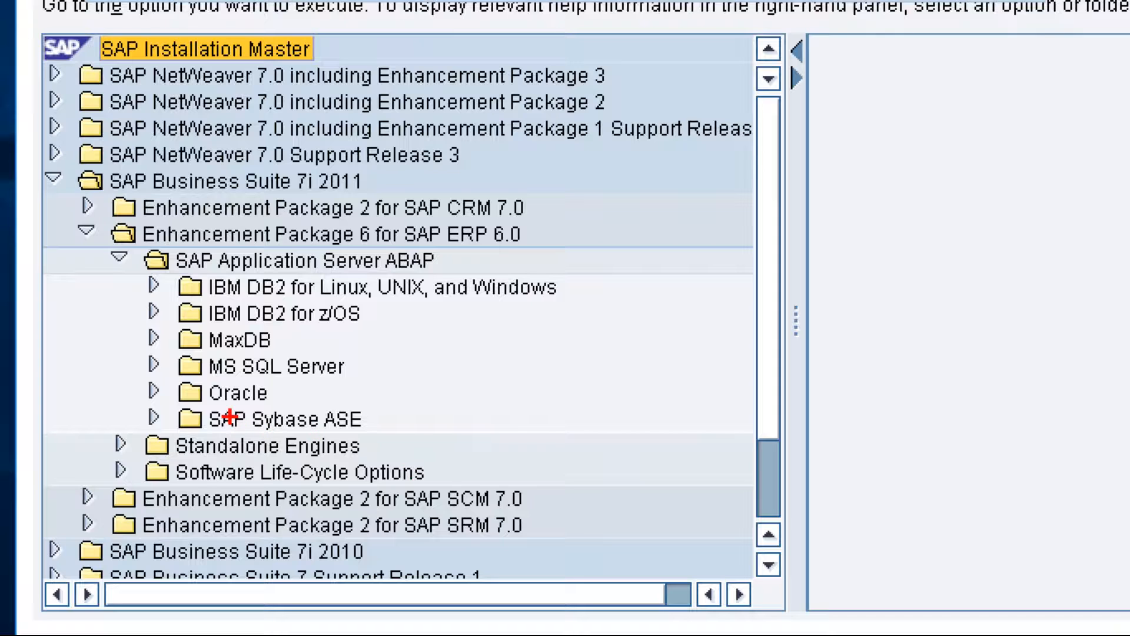
pyautogui.moveTo(169, 410)
pyautogui.mouseDown()
pyautogui.moveTo(285, 442)
pyautogui.moveTo(399, 441)
pyautogui.mouseUp()
pyautogui.press('e')
pyautogui.press('Escape')
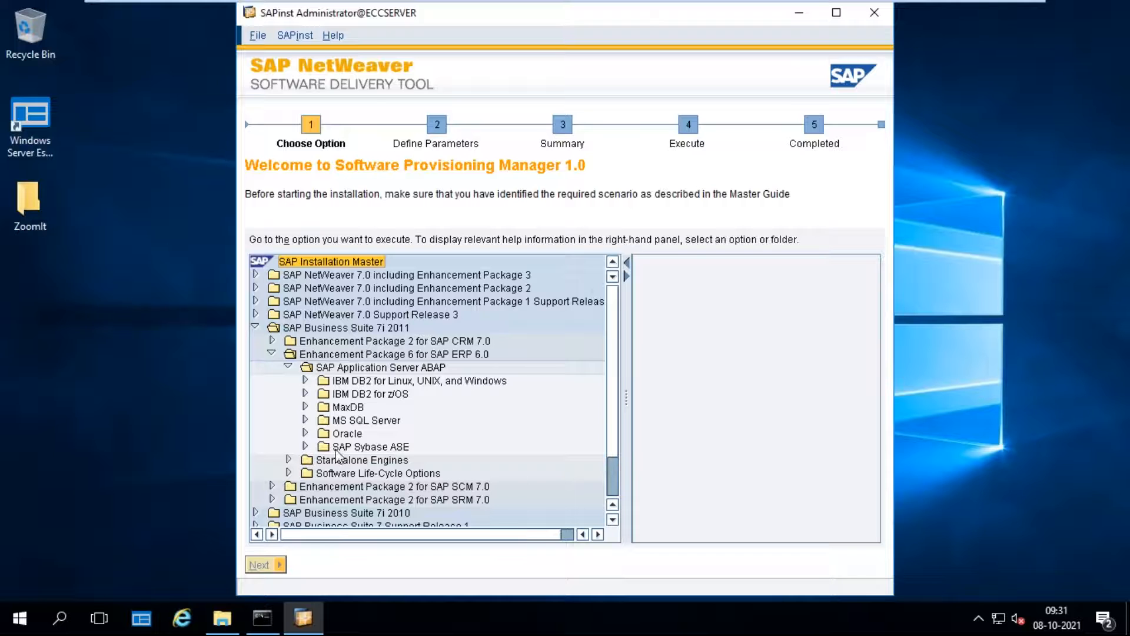
pyautogui.click(393, 447)
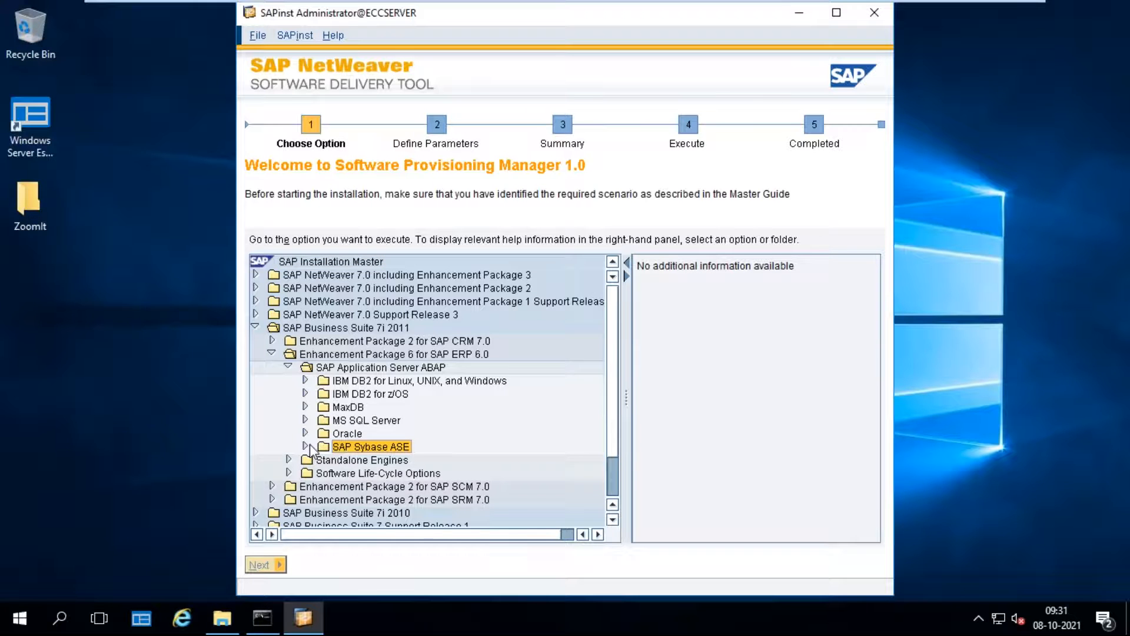
pyautogui.click(305, 446)
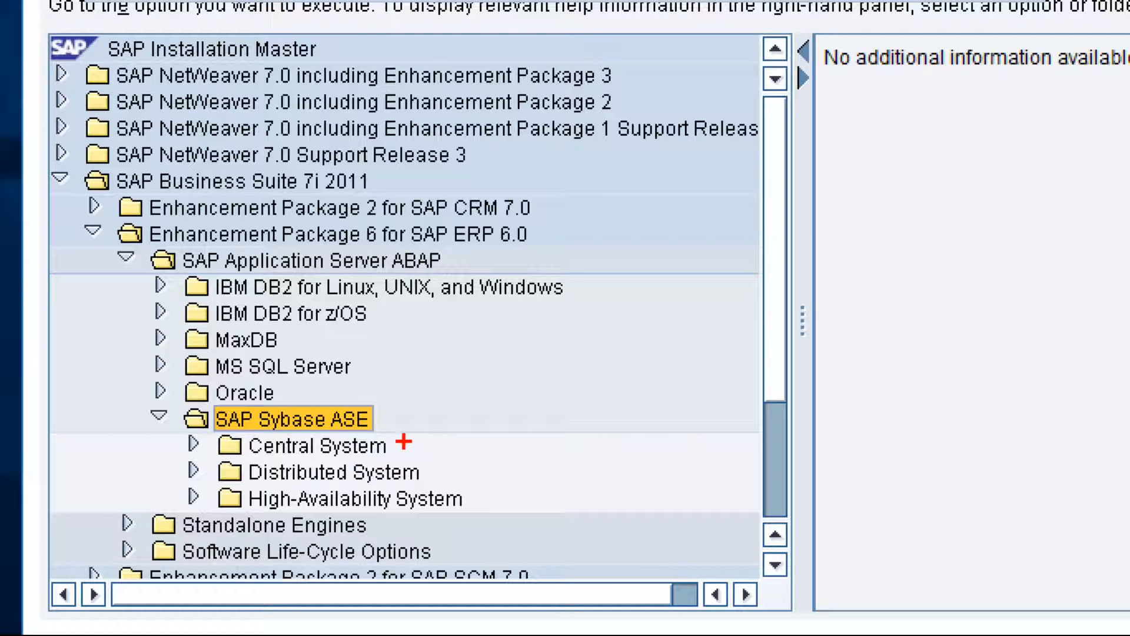
# Step: Select the Central System option in the Central System folder under SAP Sybase ASE and continue to parameter definition
pyautogui.moveTo(397, 432); pyautogui.dragTo(491, 371)
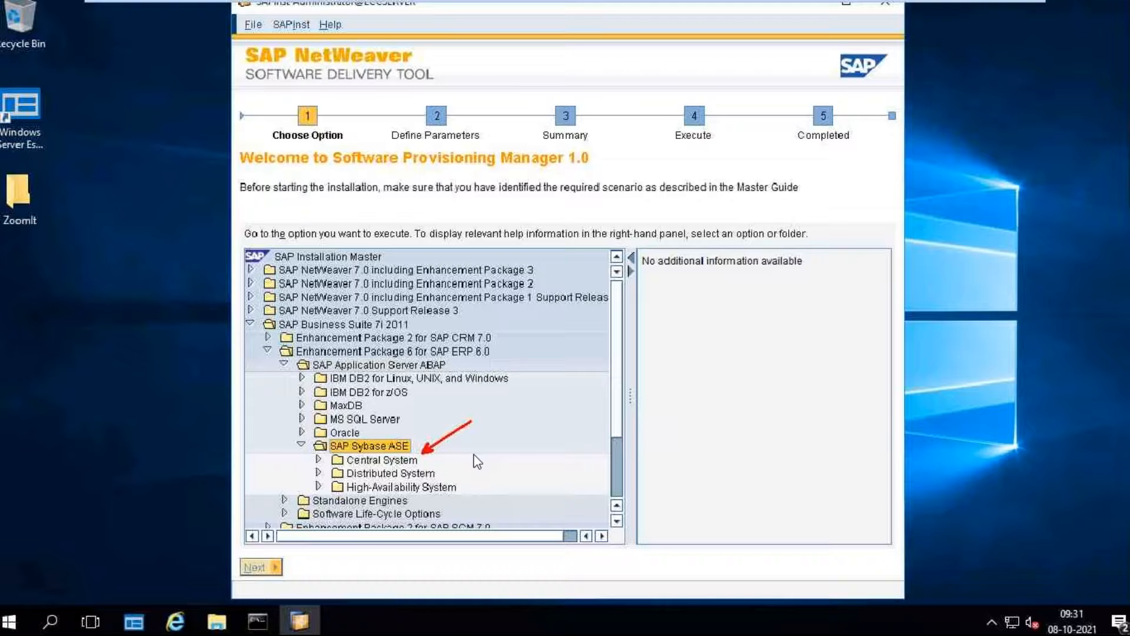
pyautogui.click(318, 459)
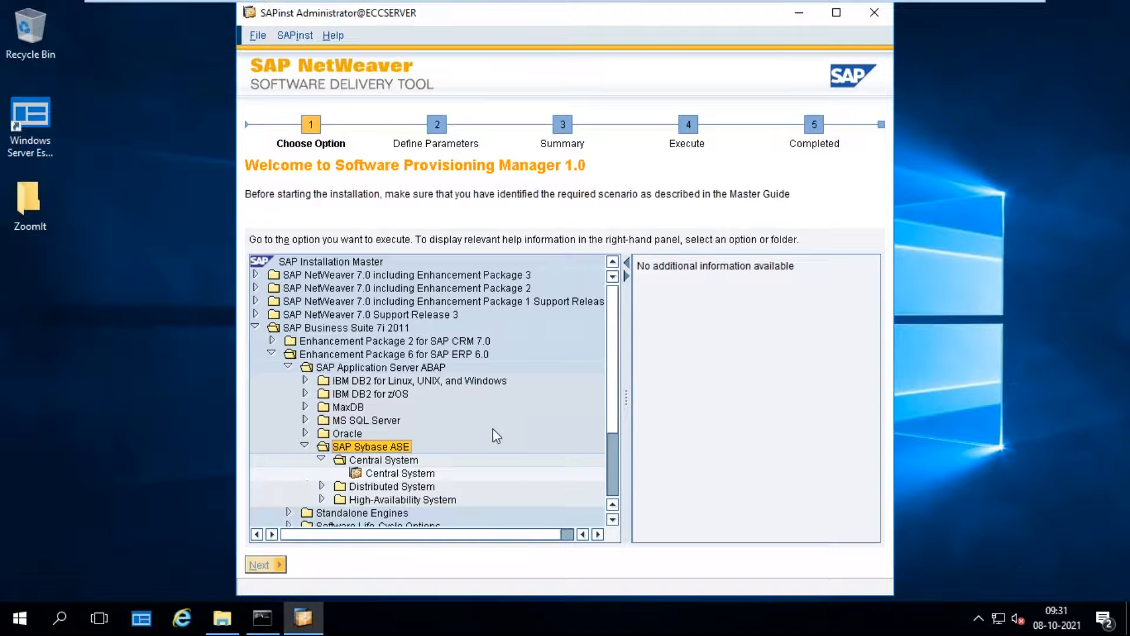
pyautogui.click(387, 477)
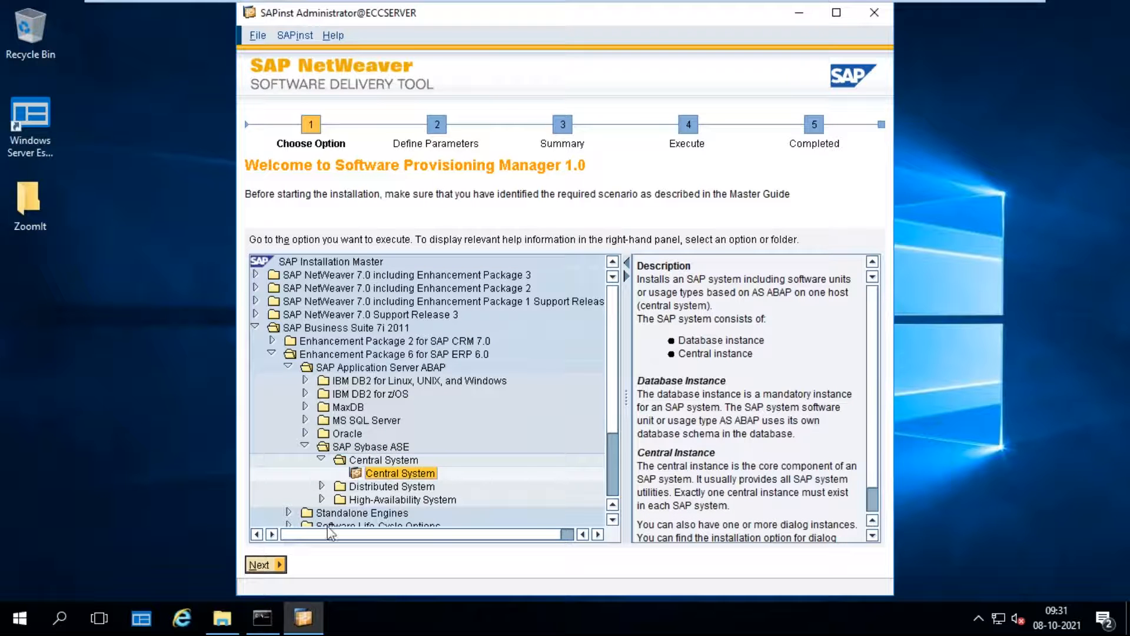
pyautogui.click(279, 567)
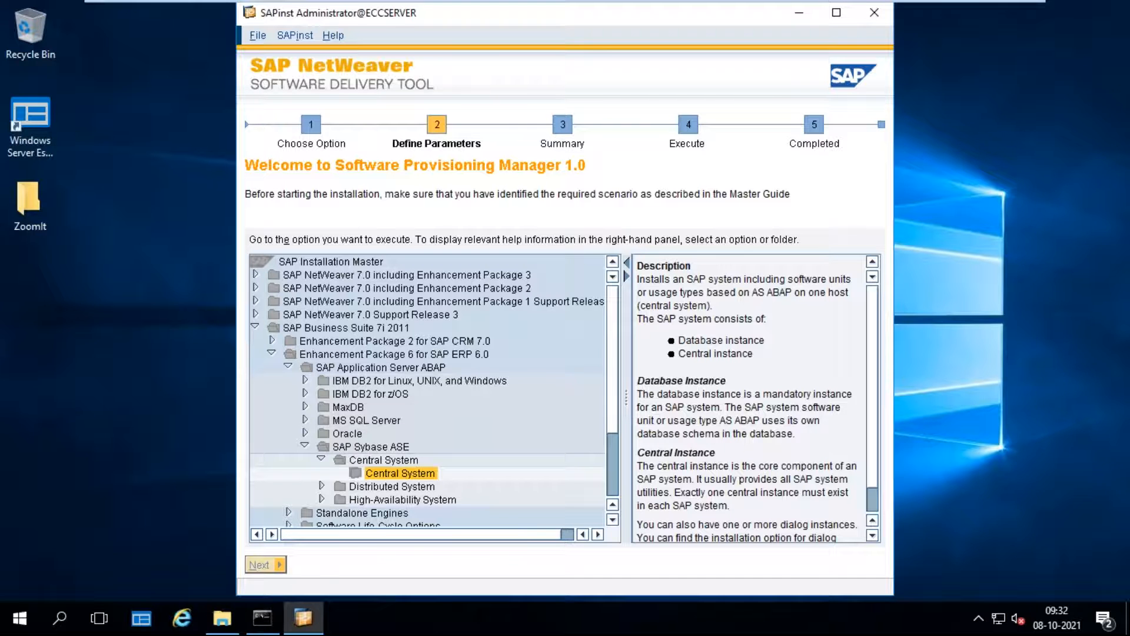
pyautogui.click(275, 564)
# Step: Switch to the Microsoft Teams meeting on the host, close its meeting chat, and return to the VMware virtual machine
pyautogui.moveTo(986, 15)
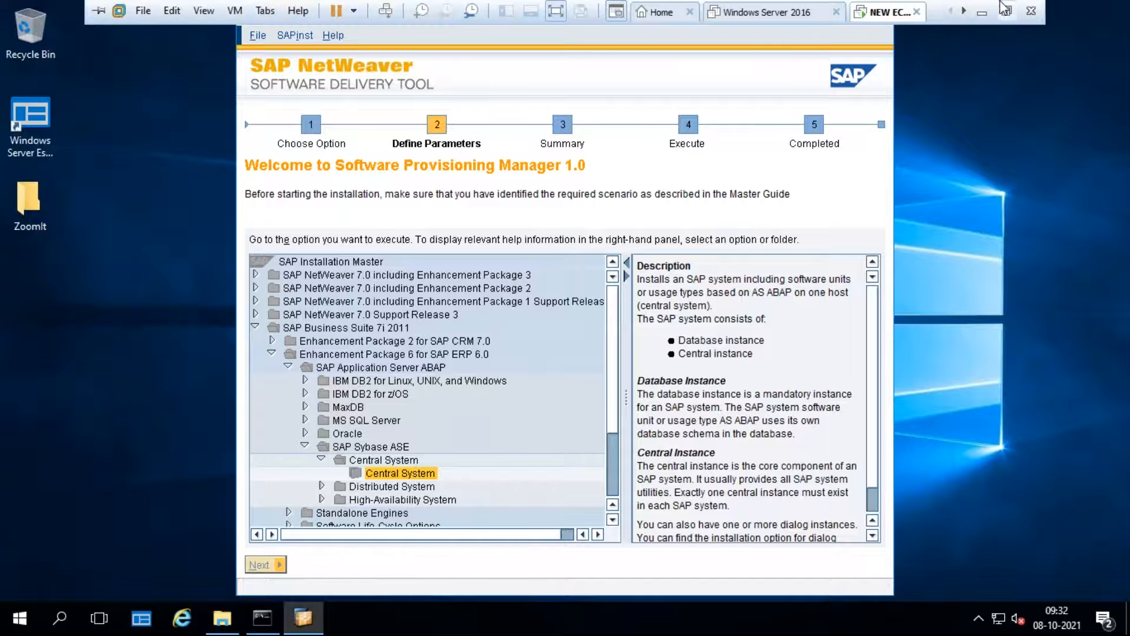
pyautogui.click(982, 13)
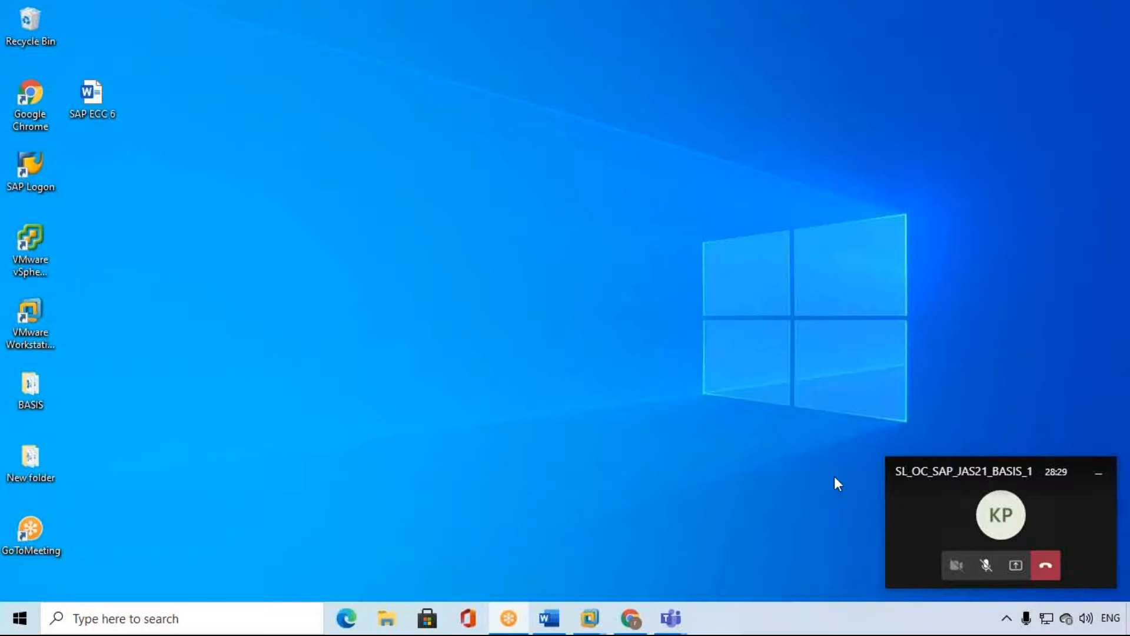
pyautogui.click(926, 514)
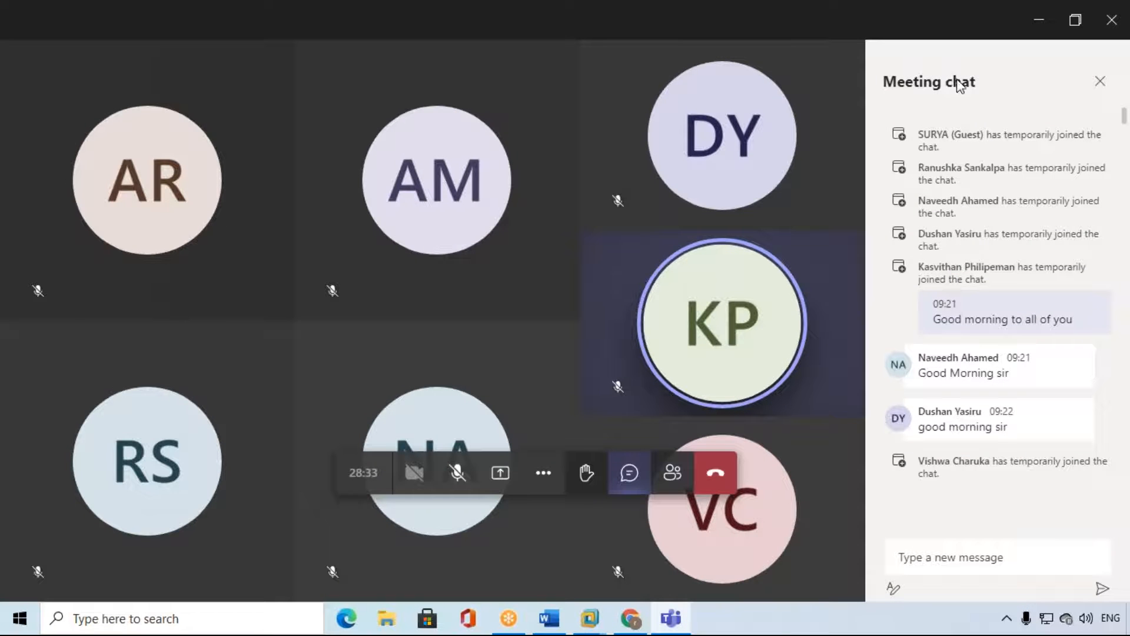
pyautogui.click(1098, 80)
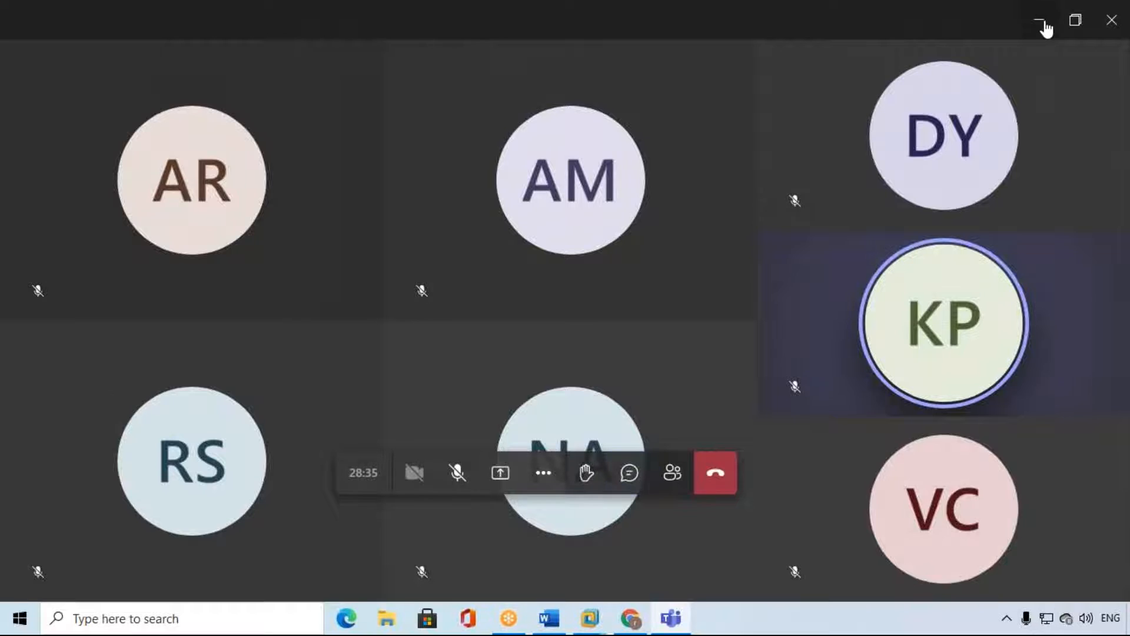
pyautogui.click(1041, 22)
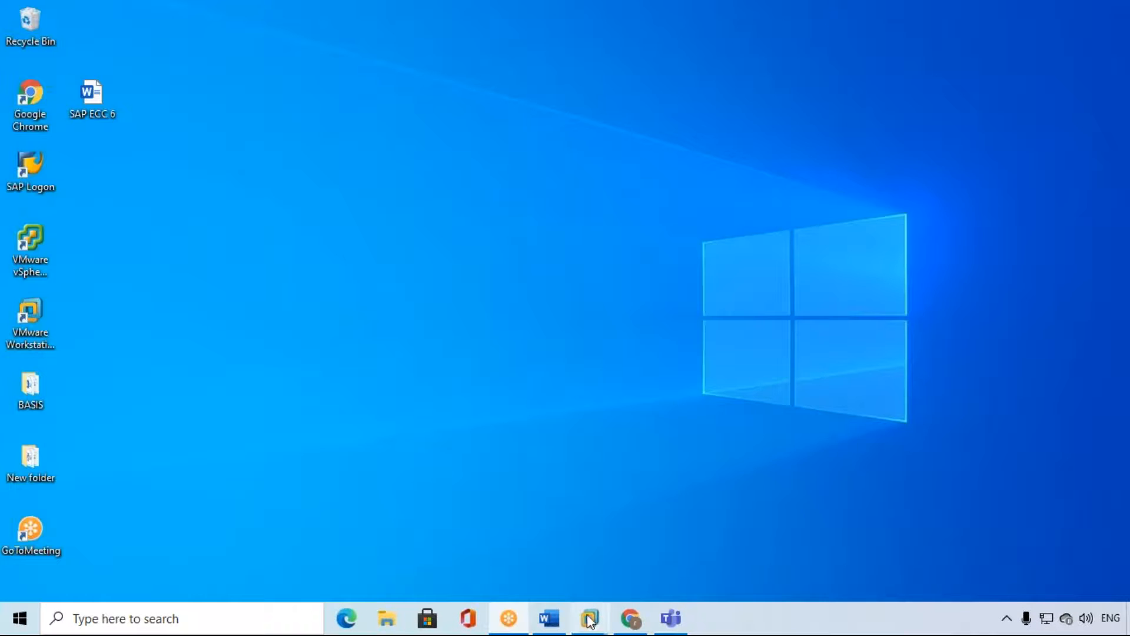
pyautogui.click(589, 618)
pyautogui.click(765, 513)
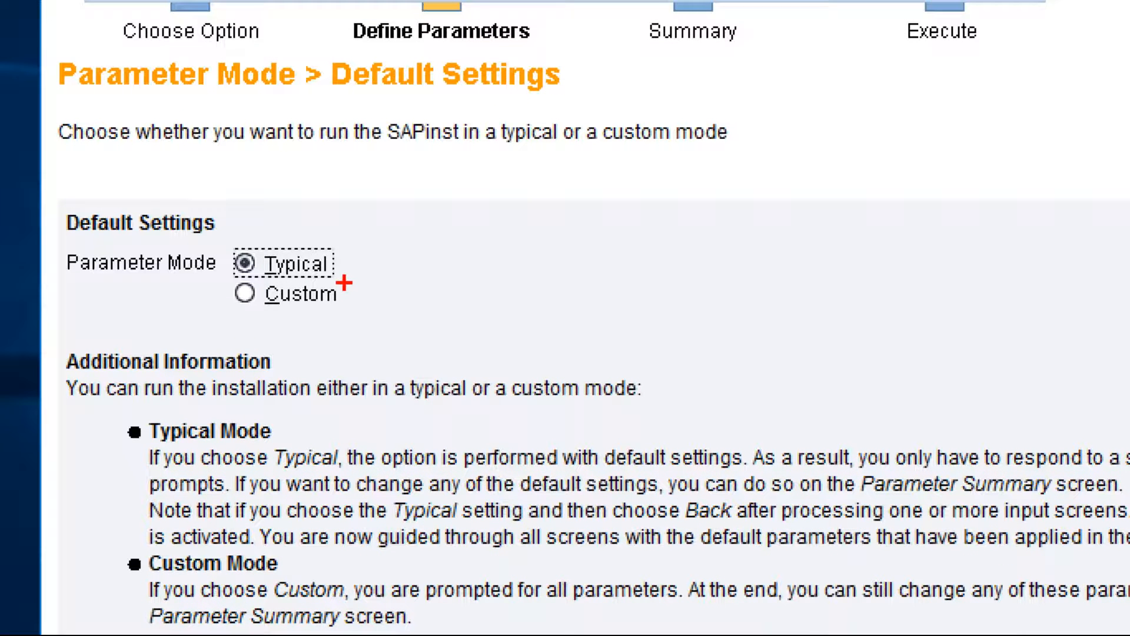
# Step: Set the parameter mode to Custom, continue, and accept the log-off requested by SAPinst
pyautogui.moveTo(347, 281); pyautogui.dragTo(499, 150)
pyautogui.press('Escape')
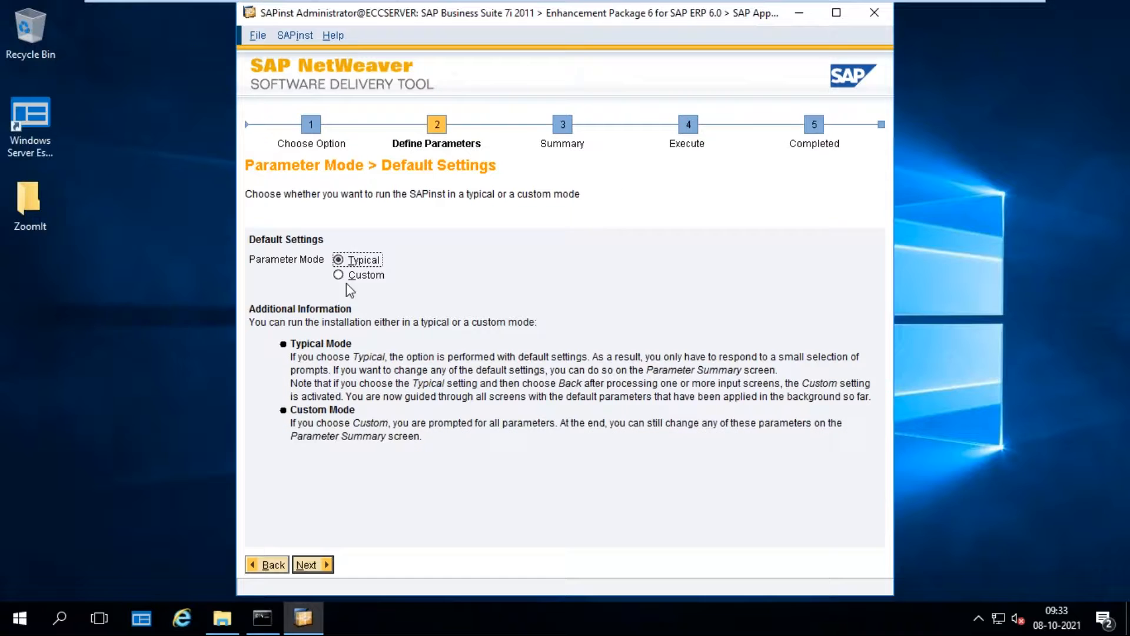
pyautogui.click(245, 293)
pyautogui.click(312, 565)
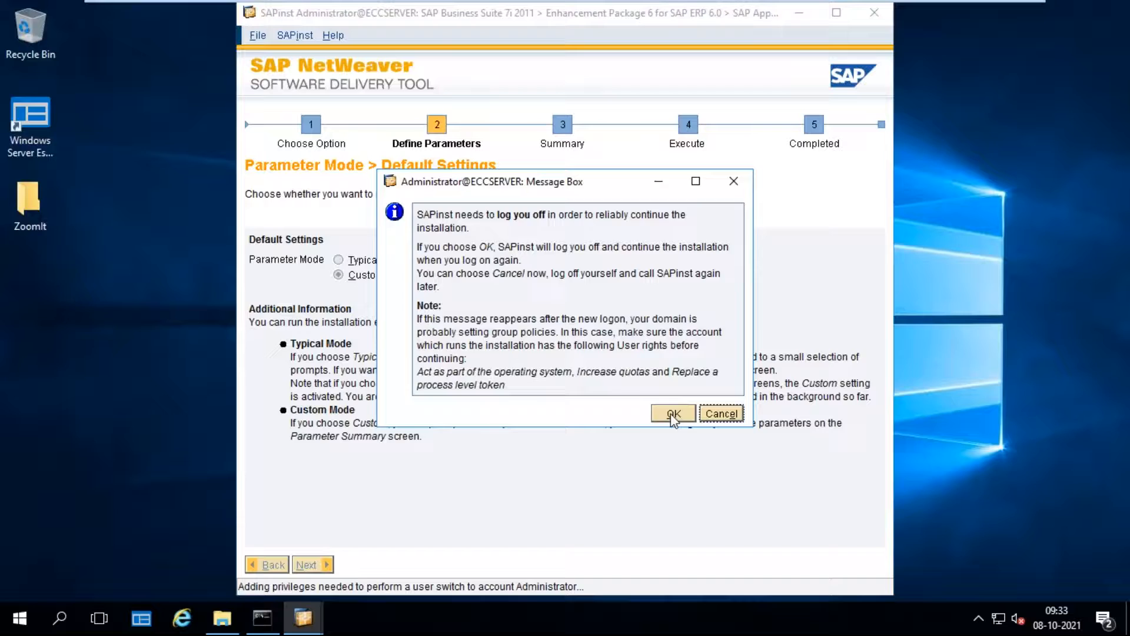
pyautogui.click(697, 503)
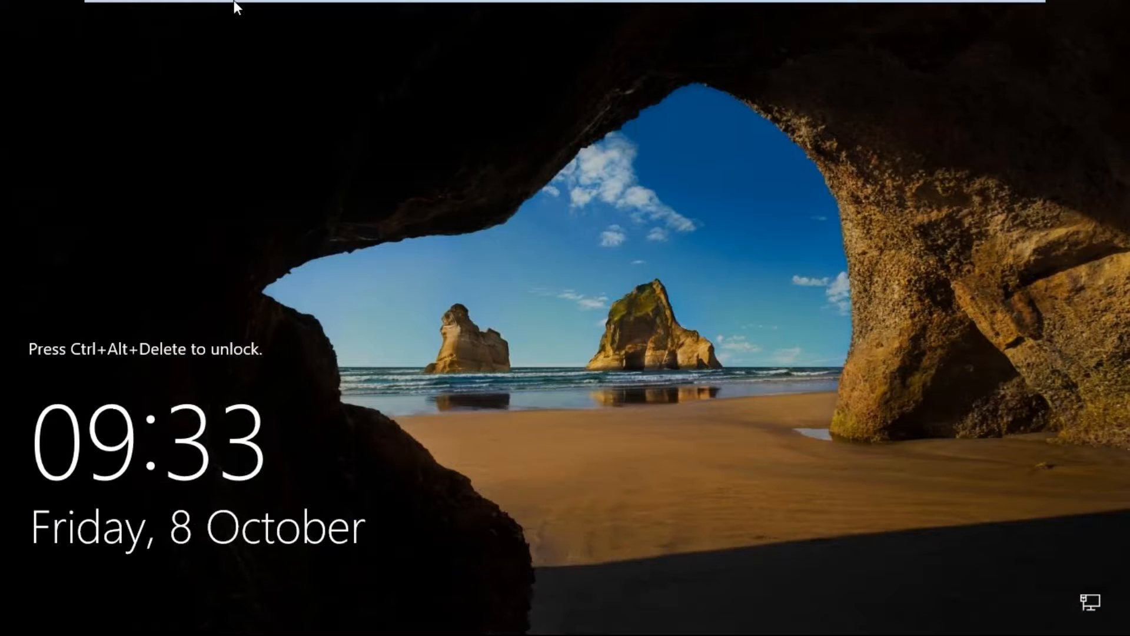
# Step: Unlock the virtual machine's lock screen and sign in as Administrator with the account password
pyautogui.moveTo(235, 3)
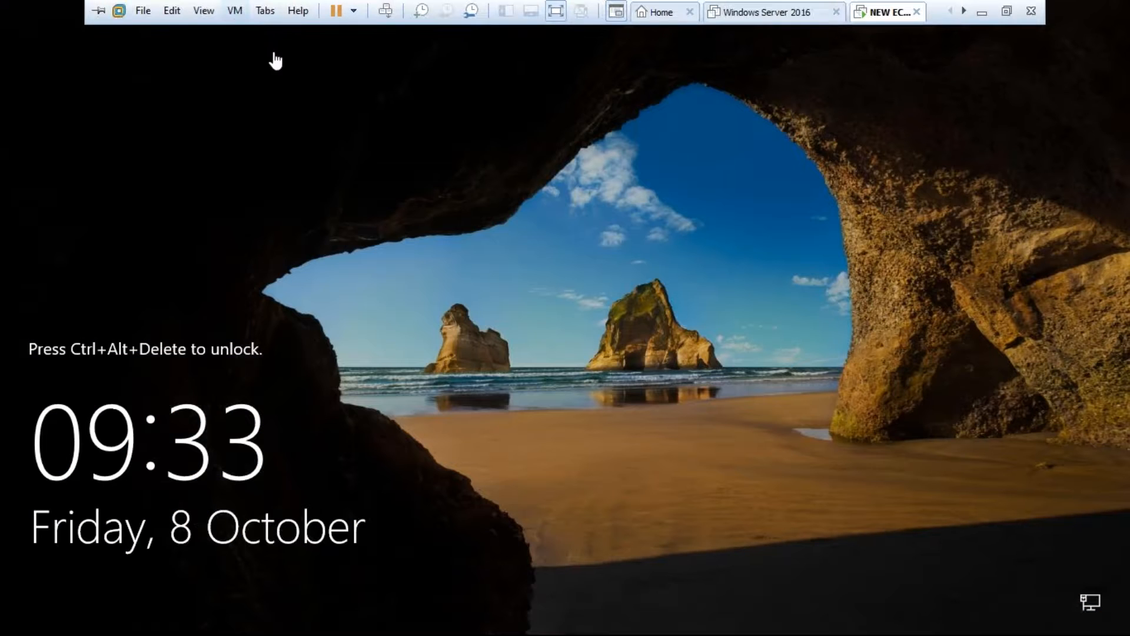
pyautogui.click(382, 13)
pyautogui.click(386, 16)
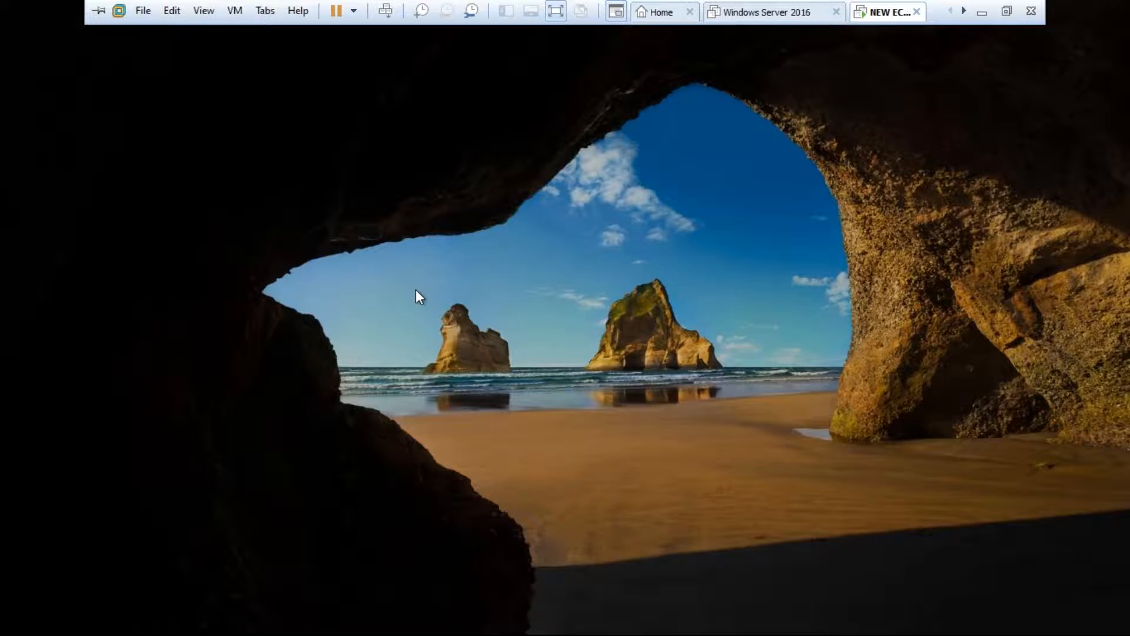
pyautogui.write('********')
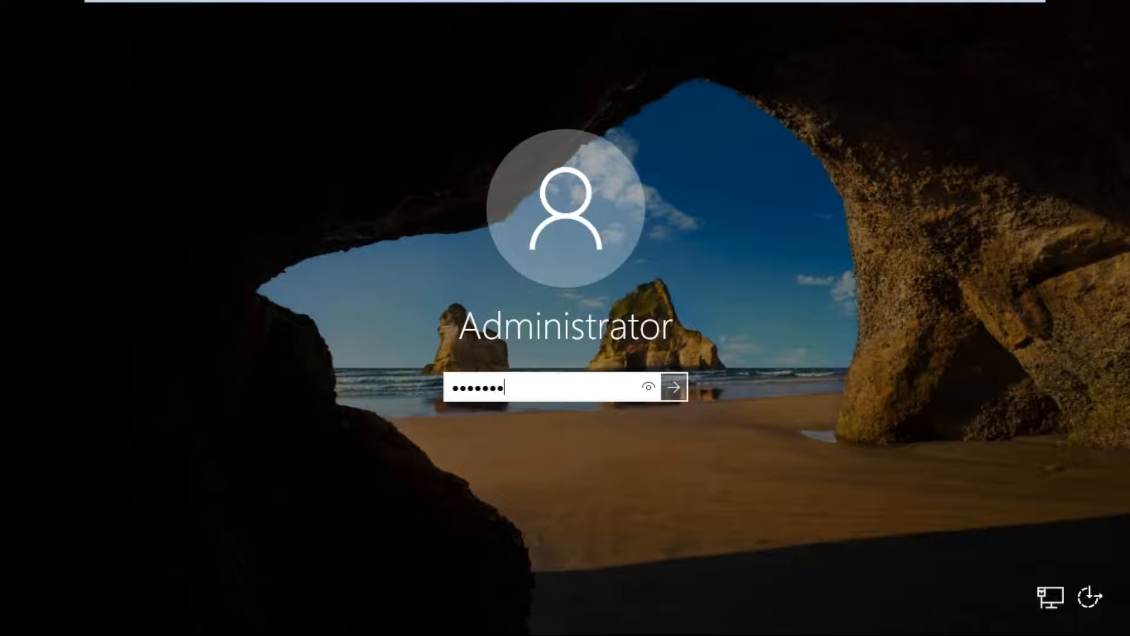
pyautogui.press('Return')
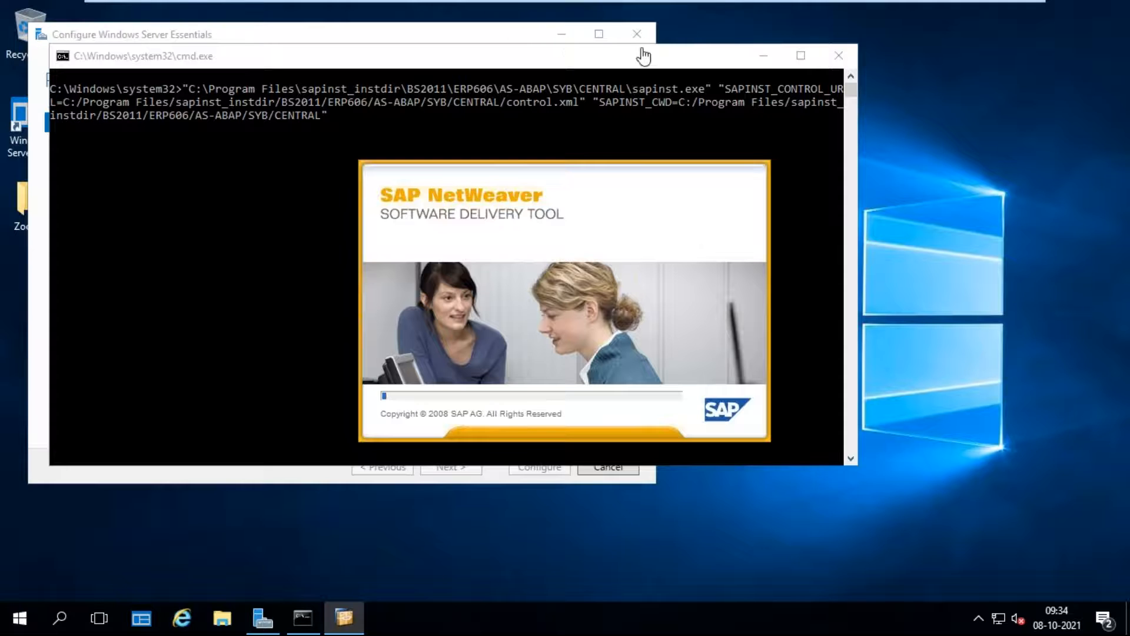
# Step: Bring the Configure Windows Server Essentials wizard to the front and close it, confirming the exit
pyautogui.click(475, 37)
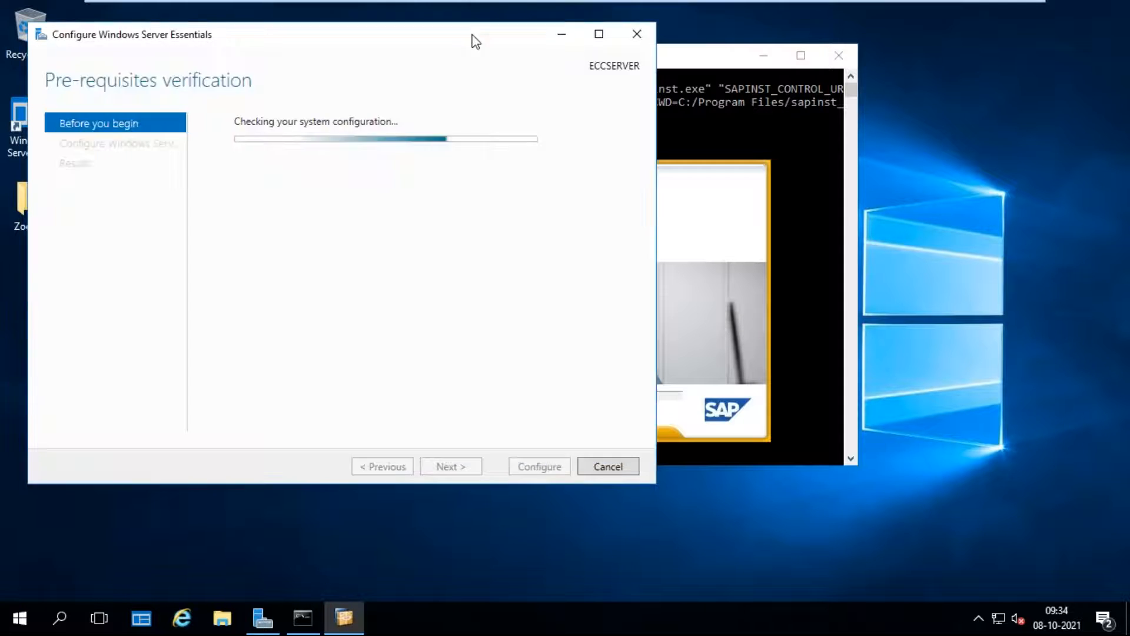
pyautogui.click(637, 34)
pyautogui.press('Return')
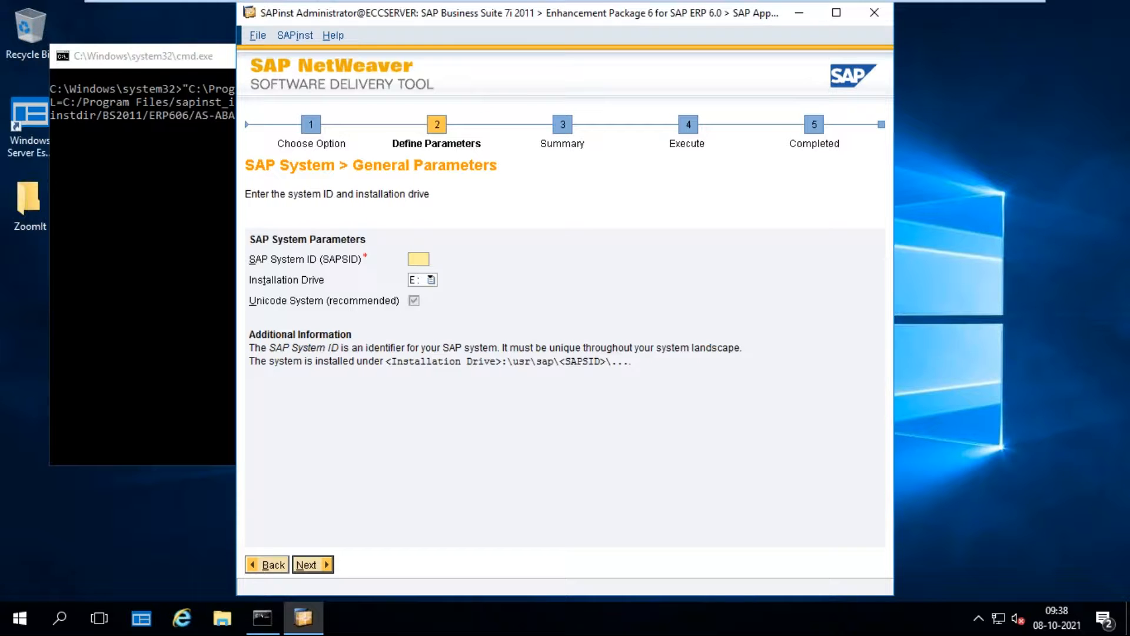
# Step: Set the SAP System ID to DEV, turn off Set FQDN for SAP System, and proceed to the master password
pyautogui.write('DEV')
pyautogui.click(328, 564)
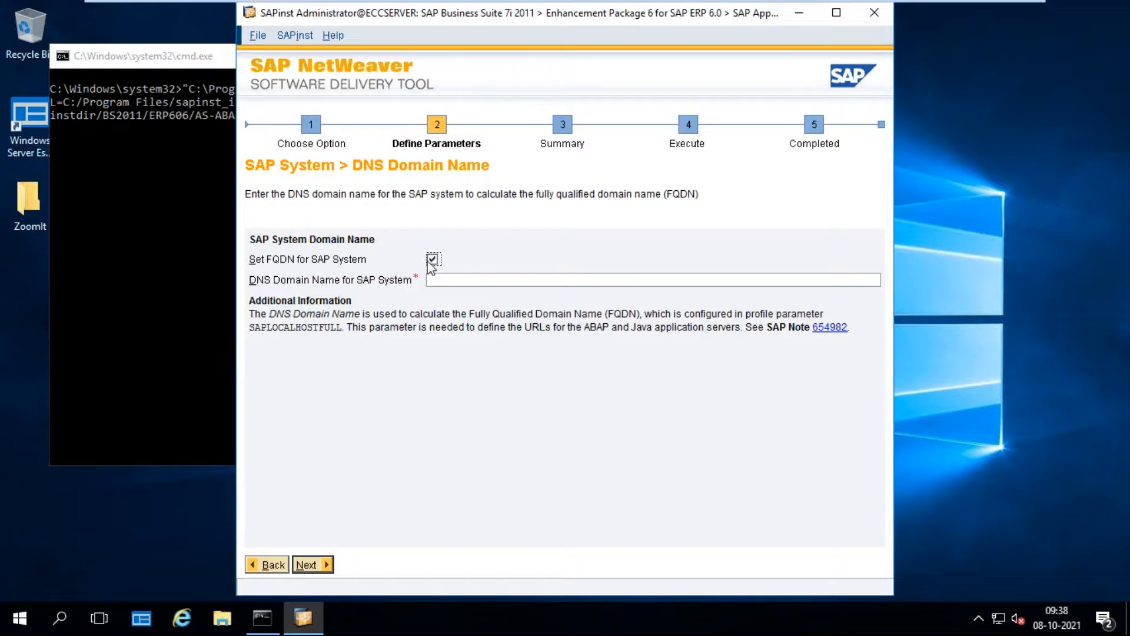
pyautogui.click(433, 262)
pyautogui.click(307, 565)
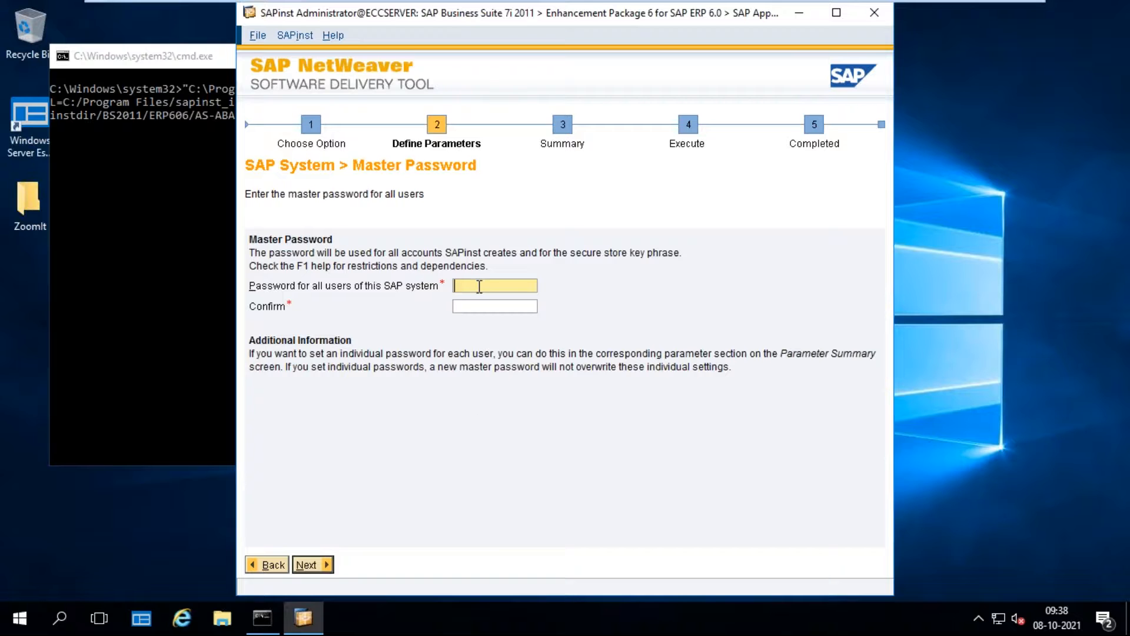
# Step: Enter and confirm the master password for all users of the SAP system, and continue to the Windows domain settings
pyautogui.write('********')
pyautogui.press('Tab')
pyautogui.write('********')
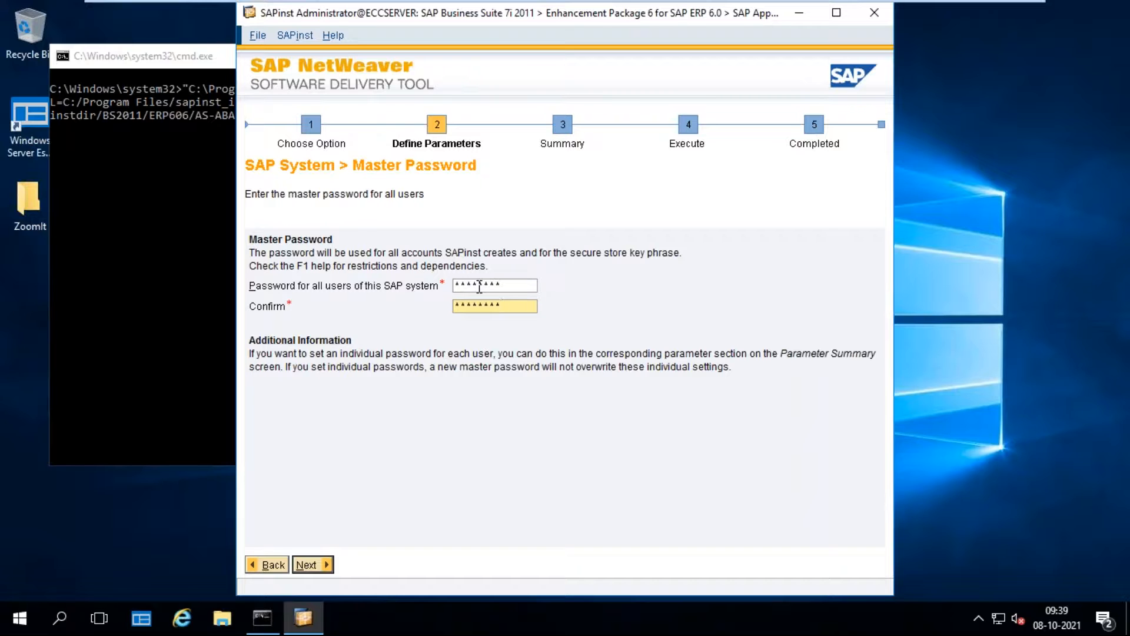
pyautogui.click(327, 565)
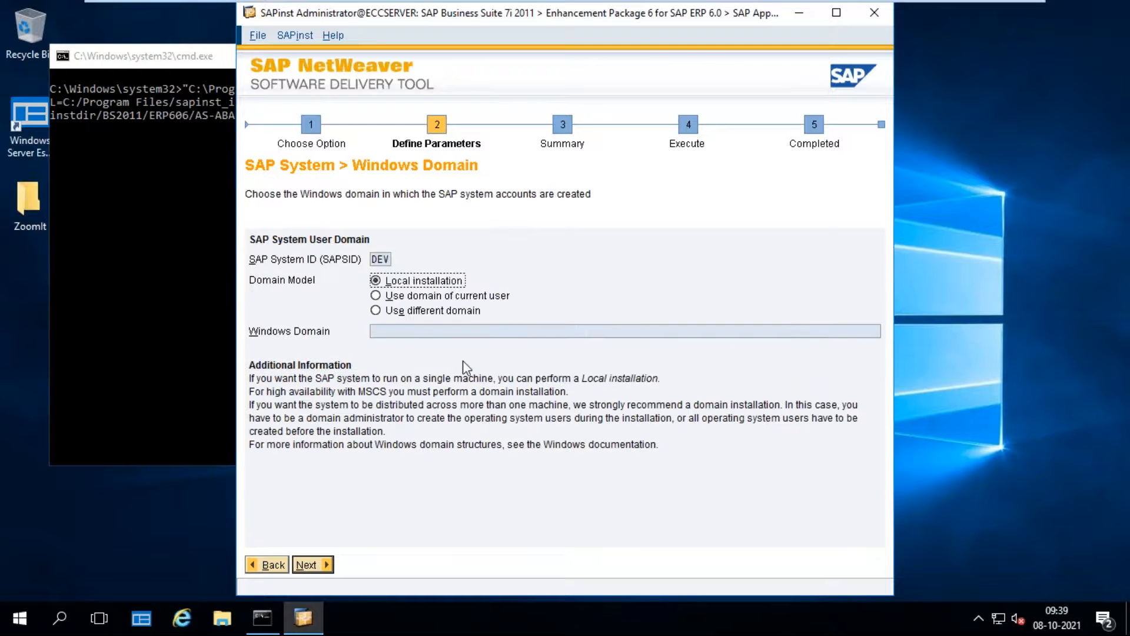
# Step: Keep the Local installation domain model, accept the prefilled operating system and database administrator passwords, and proceed to the software package request
pyautogui.click(329, 565)
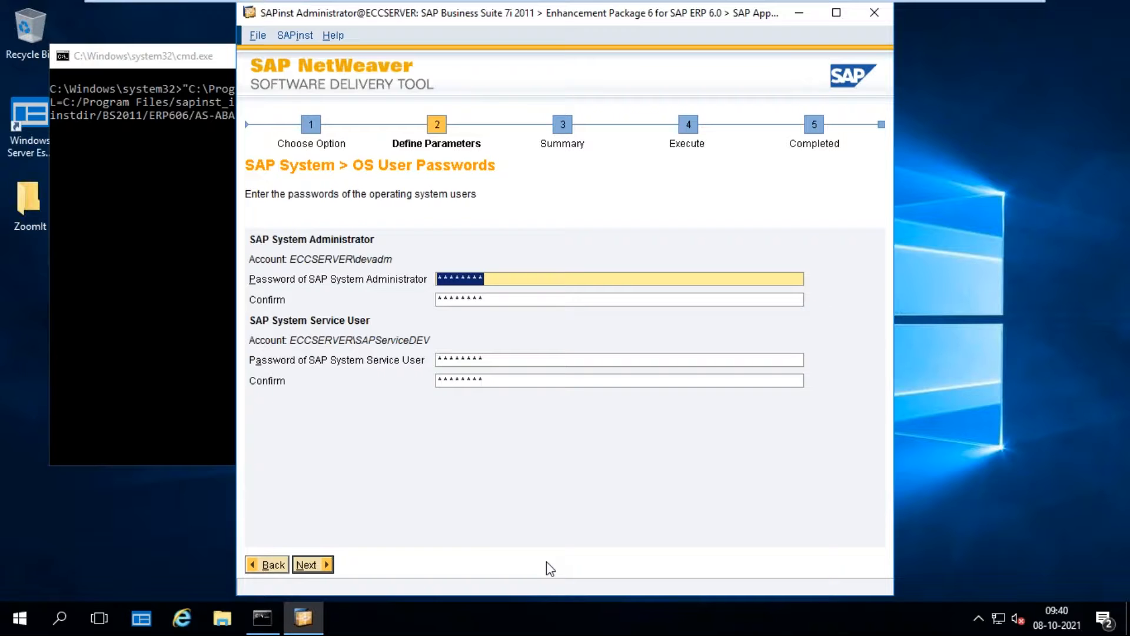
pyautogui.click(316, 564)
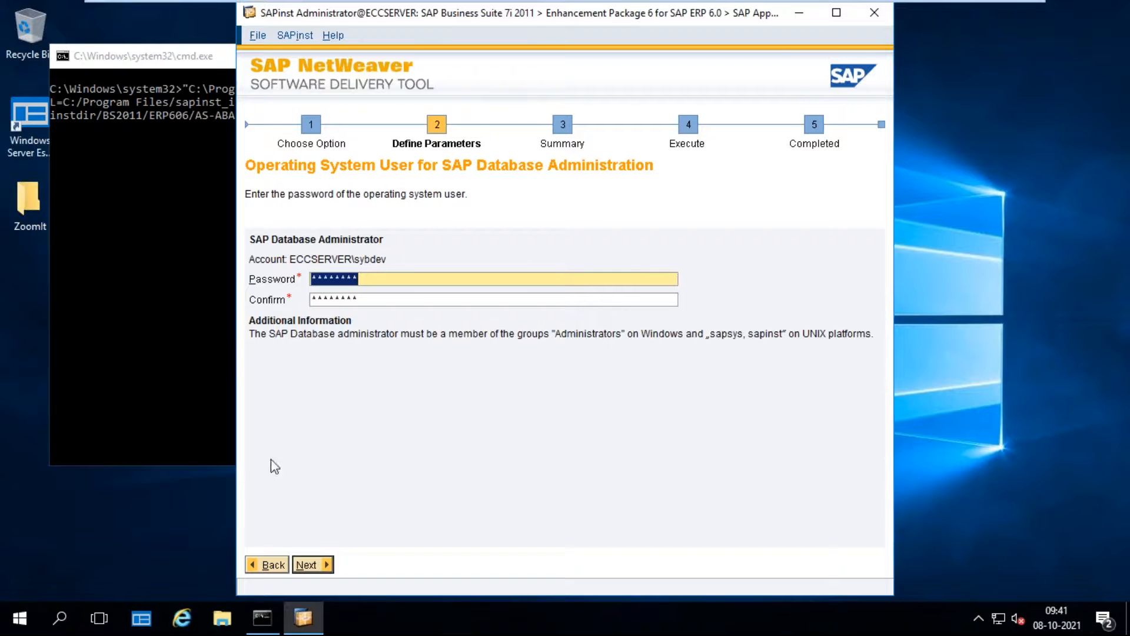
pyautogui.click(307, 565)
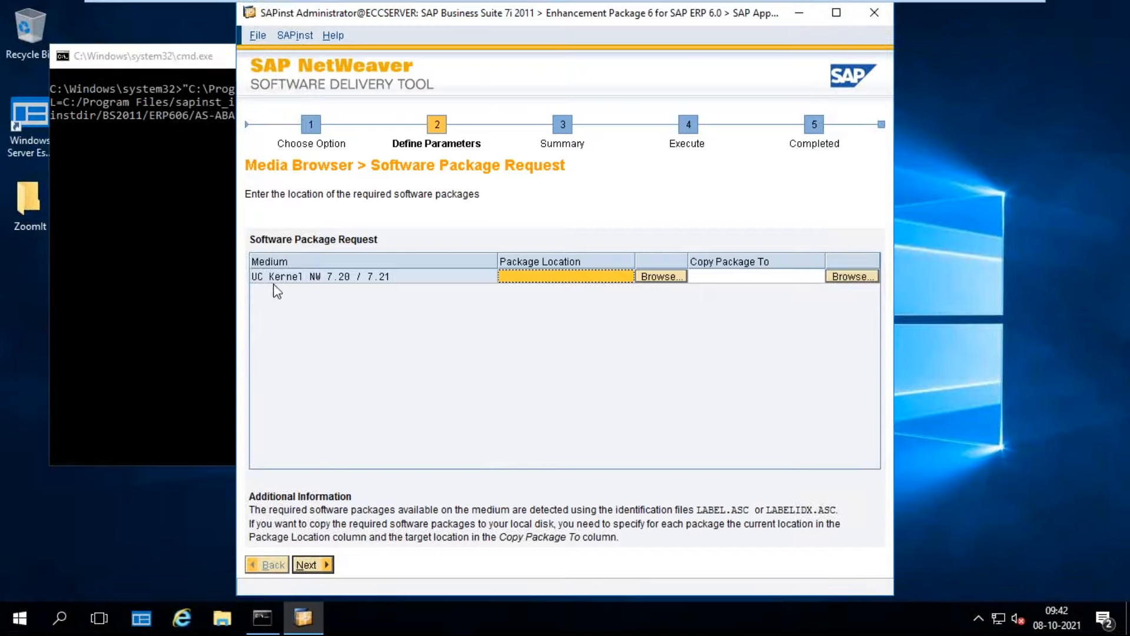
# Step: Browse for the UC Kernel NW 7.20 / 7.21 package location, checking the contents of drives Z:, D:, C: and E:
pyautogui.click(658, 277)
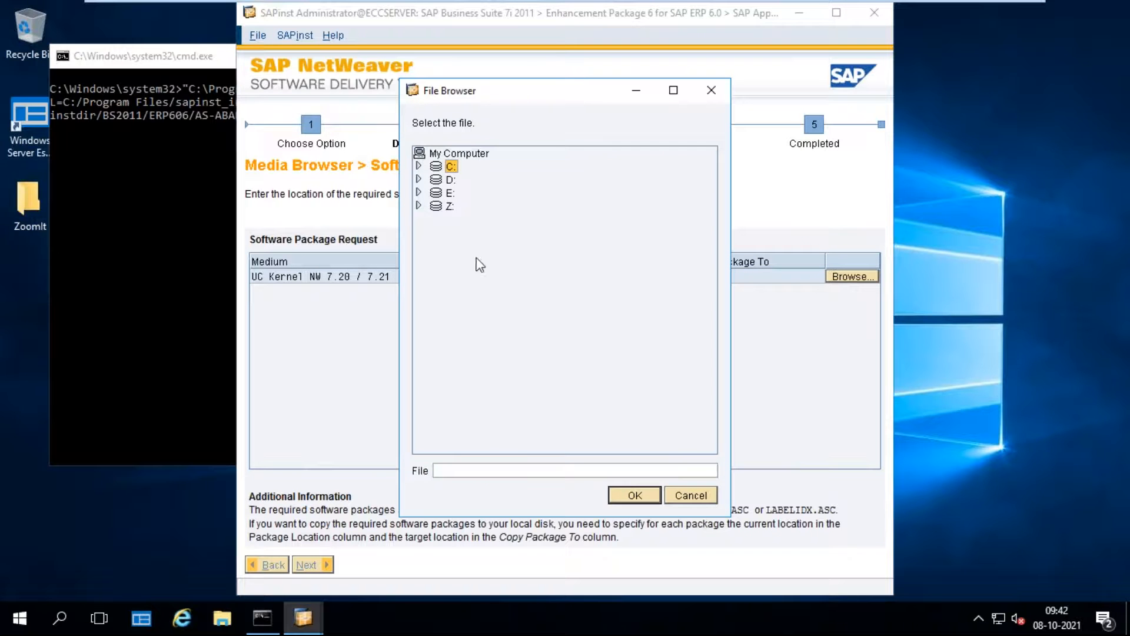
pyautogui.click(419, 205)
pyautogui.click(435, 219)
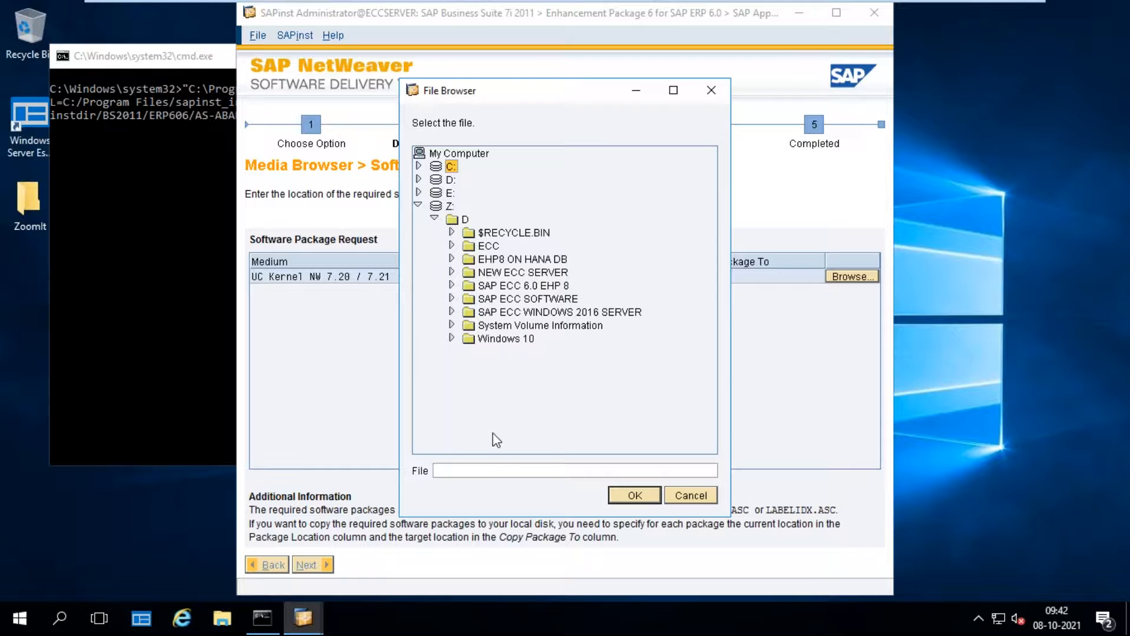
pyautogui.click(418, 205)
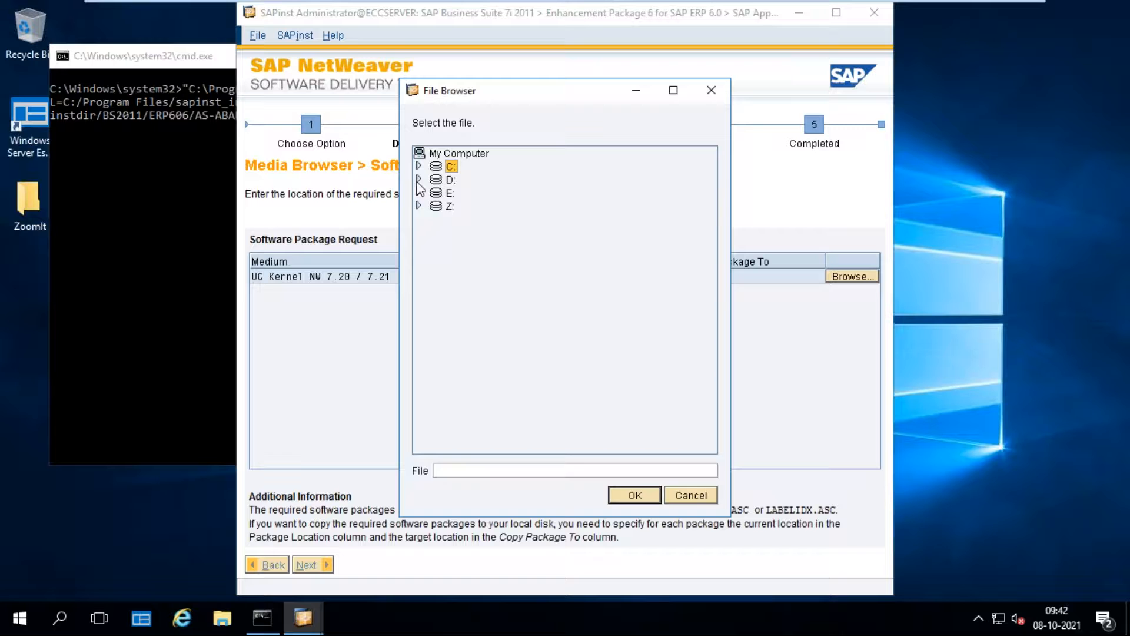
pyautogui.click(418, 179)
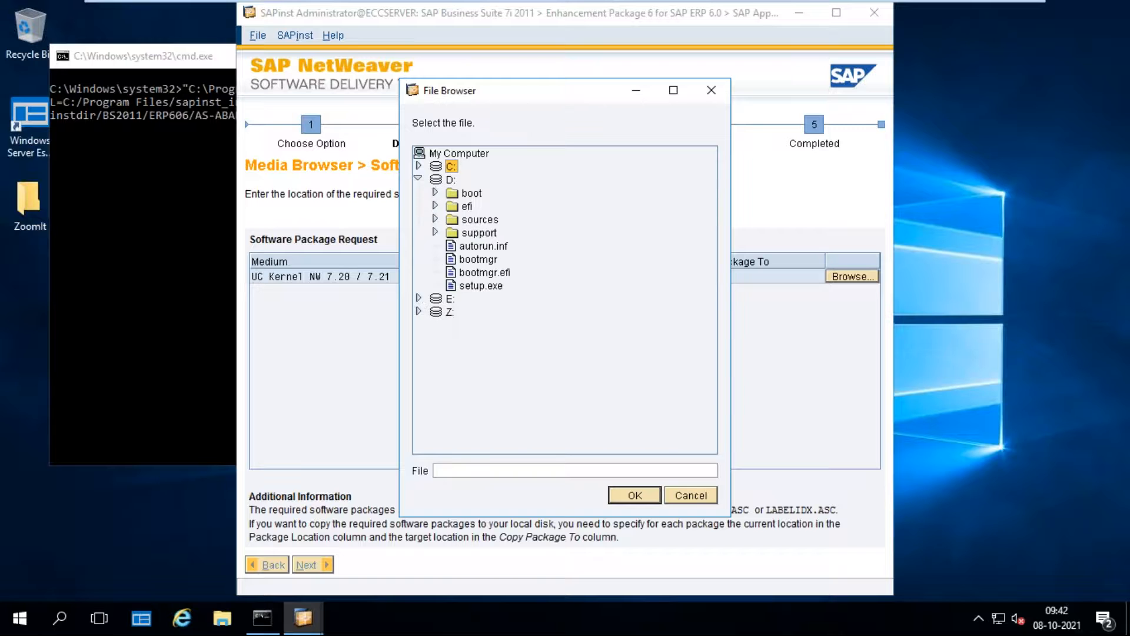
pyautogui.click(419, 165)
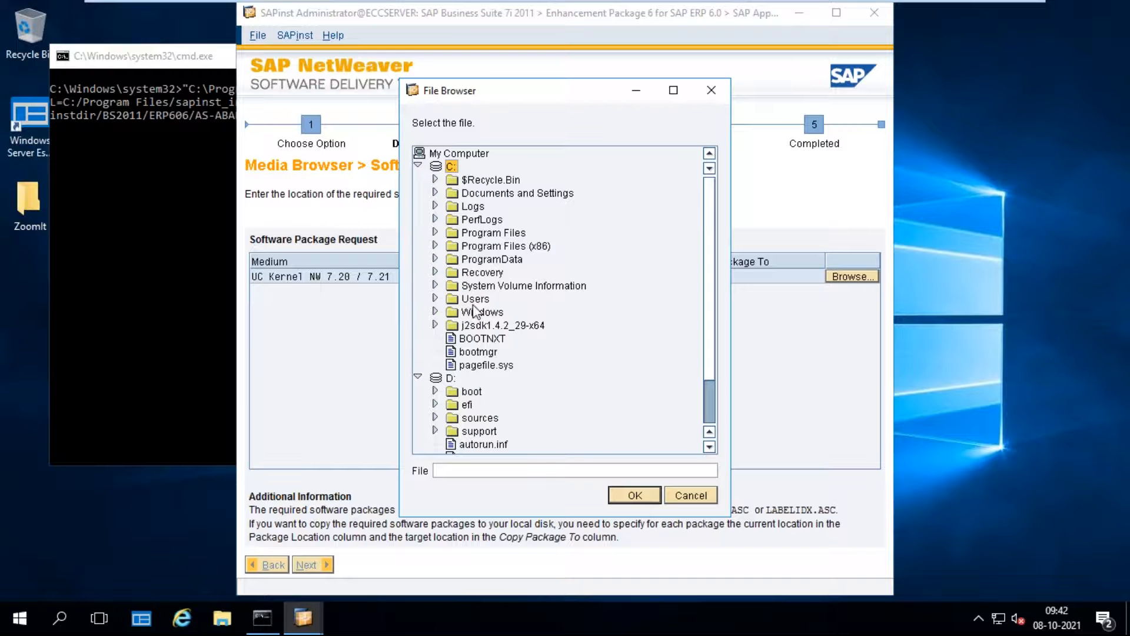
pyautogui.click(419, 165)
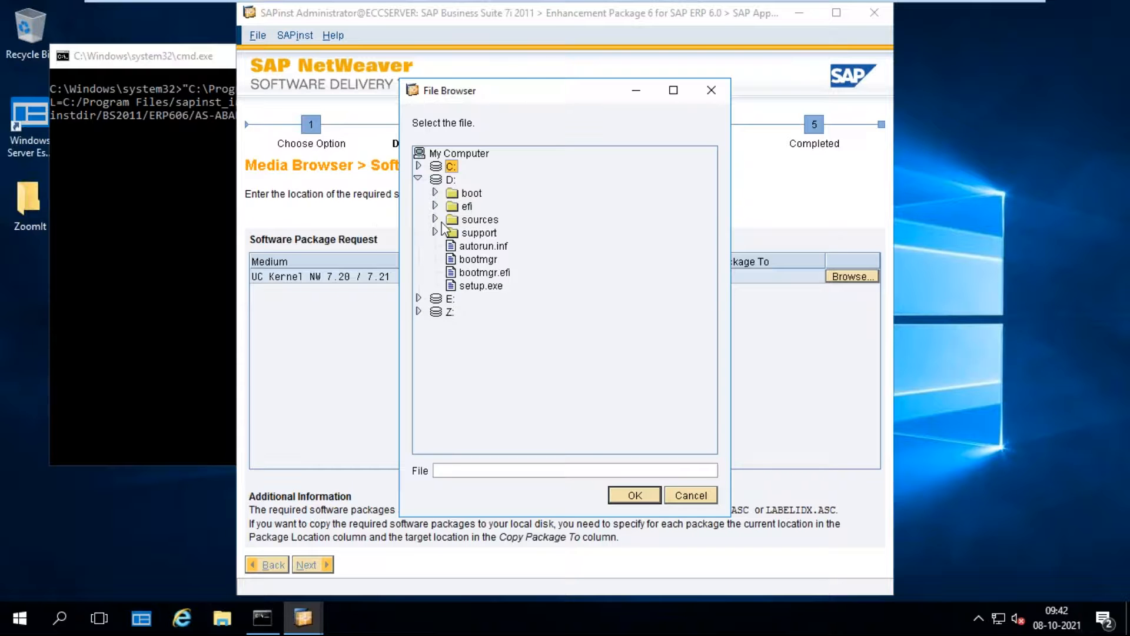
pyautogui.click(418, 298)
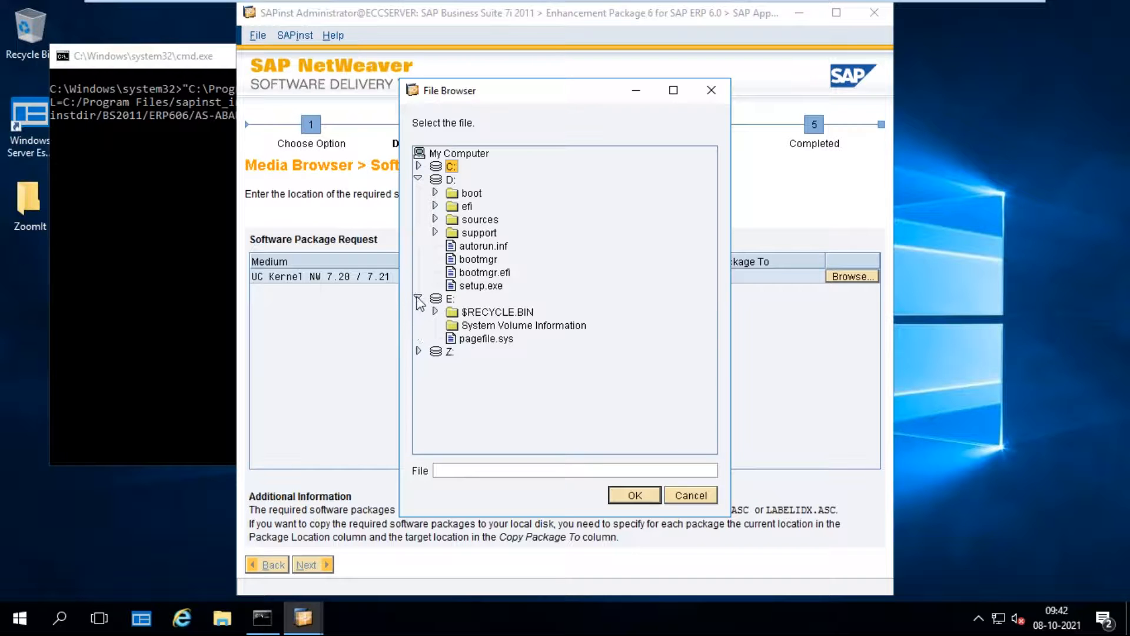
pyautogui.click(418, 298)
pyautogui.click(435, 219)
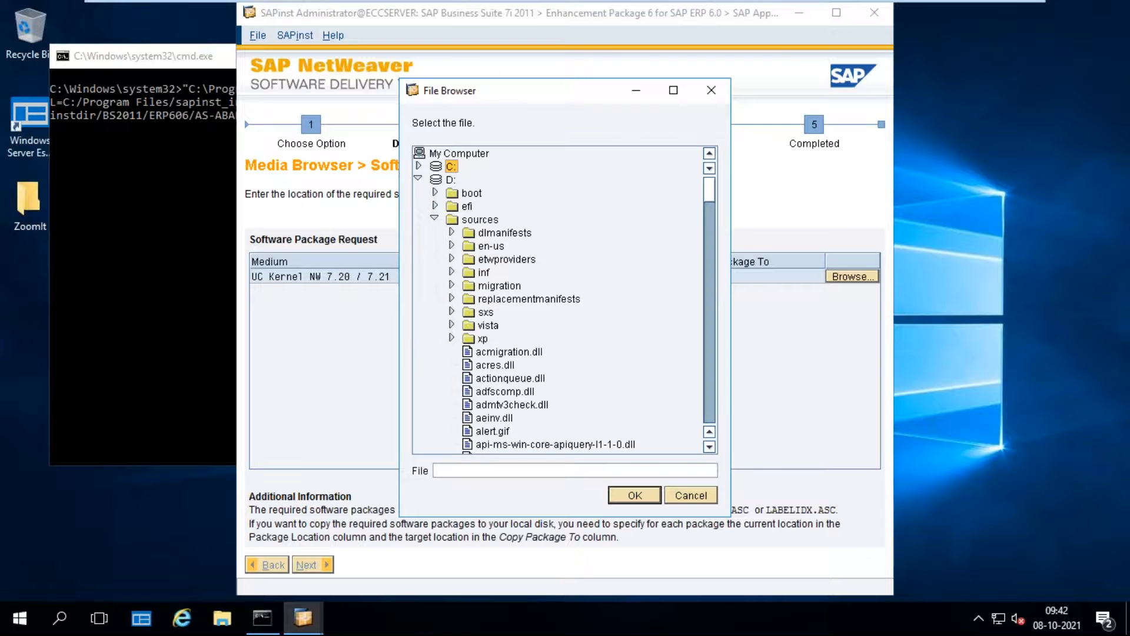
pyautogui.click(436, 219)
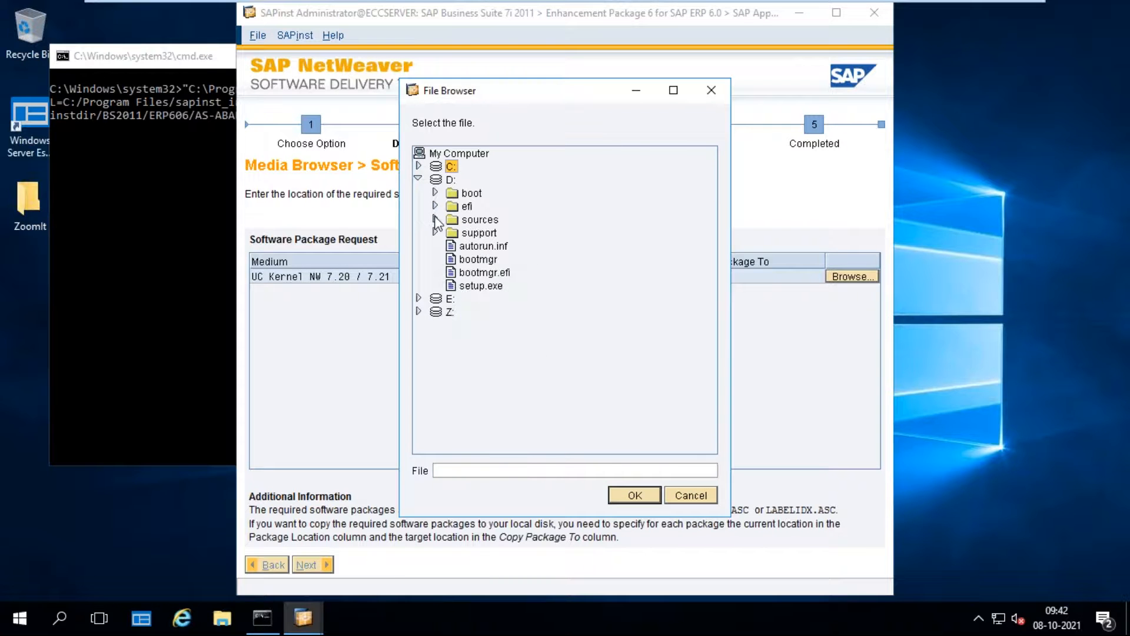
pyautogui.click(418, 178)
# Step: Search the Documents and Settings and Windows folders on drive C: for the kernel package, and close the file browser without a selection
pyautogui.click(418, 165)
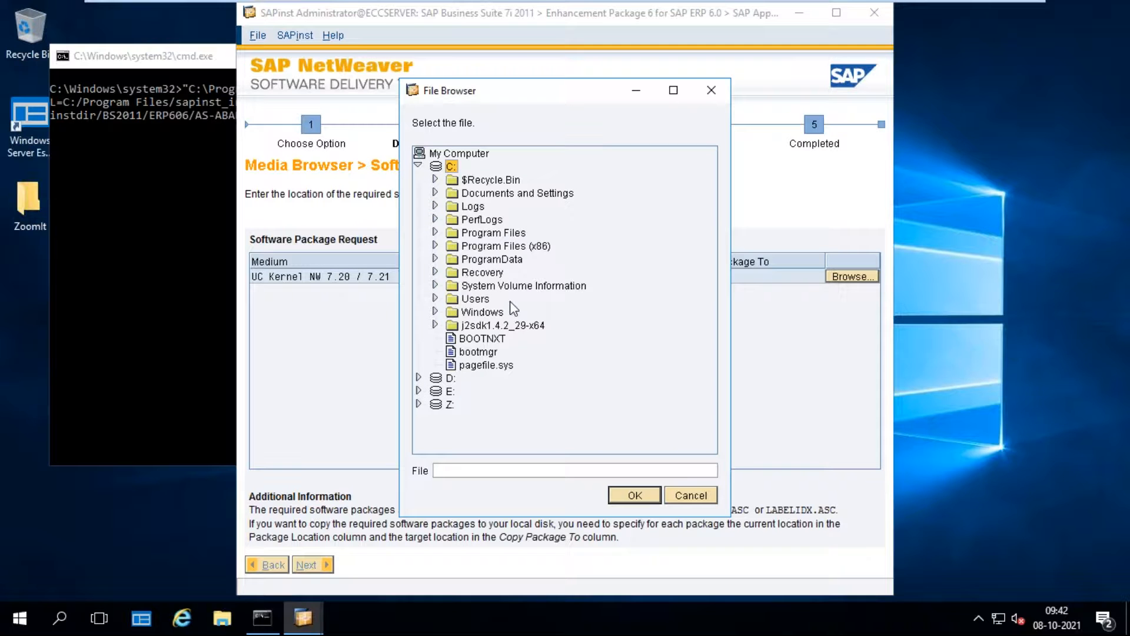
pyautogui.click(435, 193)
pyautogui.click(483, 192)
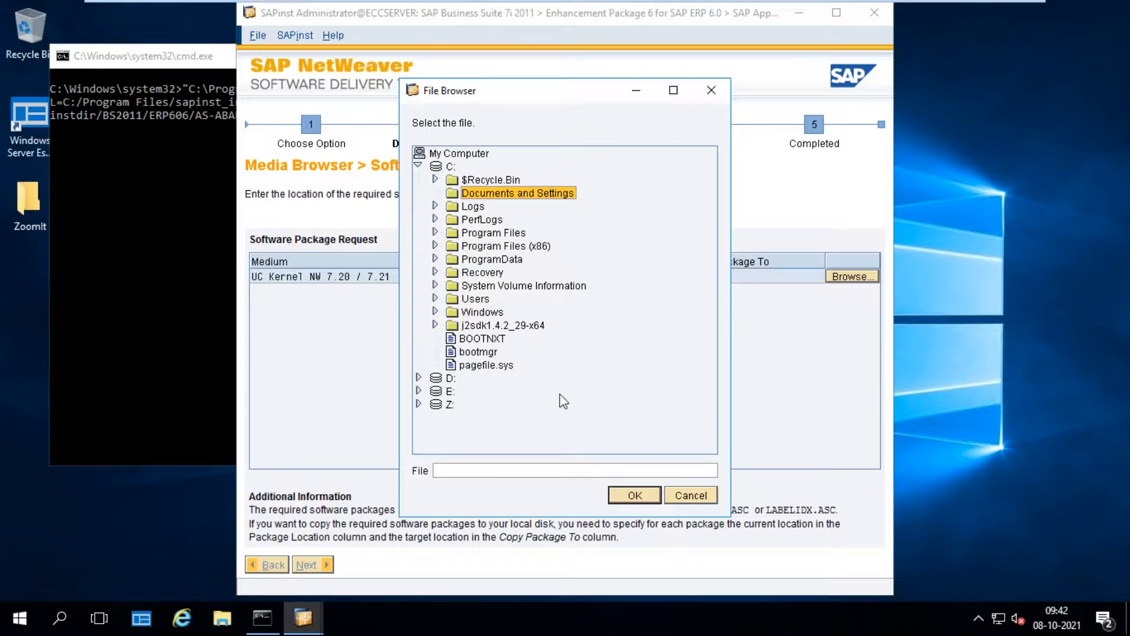
pyautogui.click(434, 311)
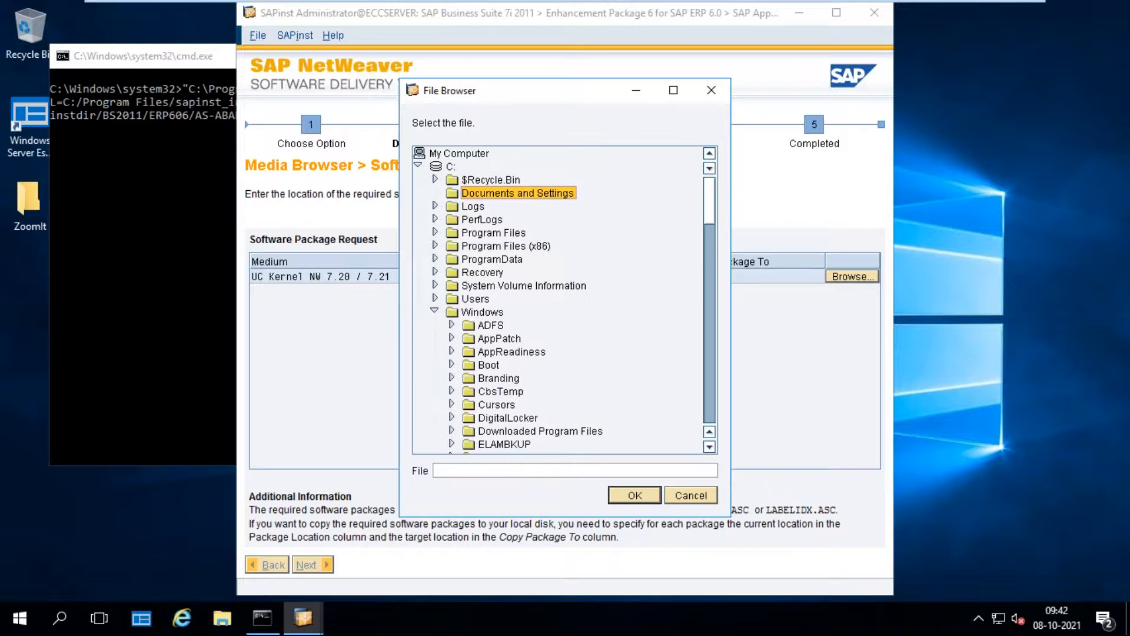
pyautogui.click(710, 447)
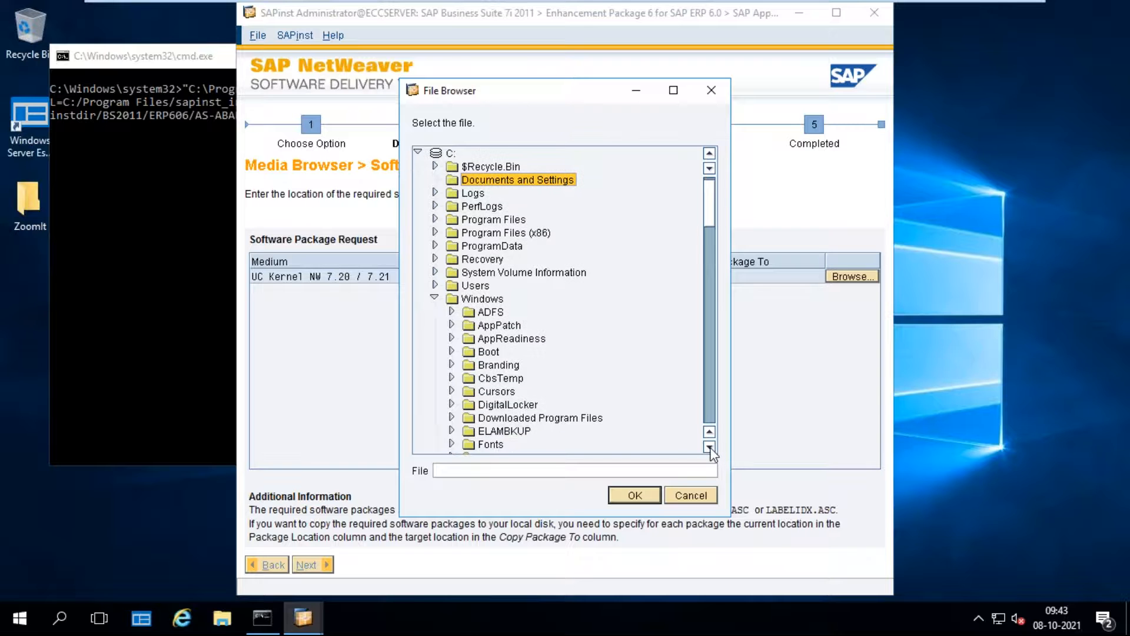
pyautogui.click(709, 446)
pyautogui.click(709, 446)
pyautogui.click(709, 446)
pyautogui.click(709, 446)
pyautogui.click(710, 446)
pyautogui.click(709, 447)
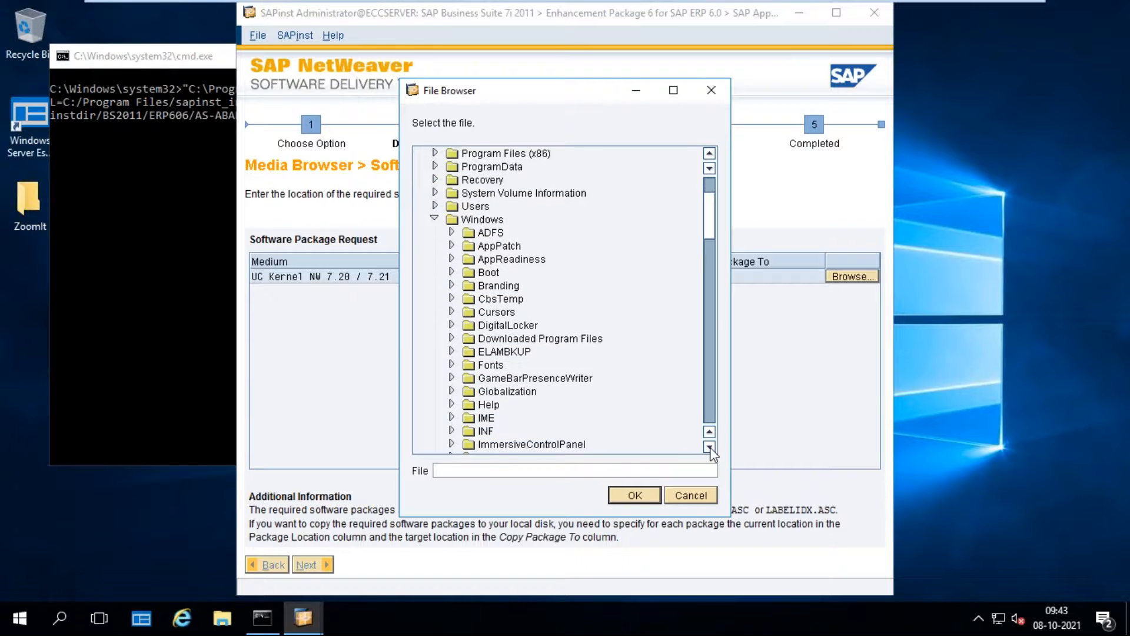
pyautogui.scroll(-8, 713, 453)
pyautogui.scroll(-3, 712, 453)
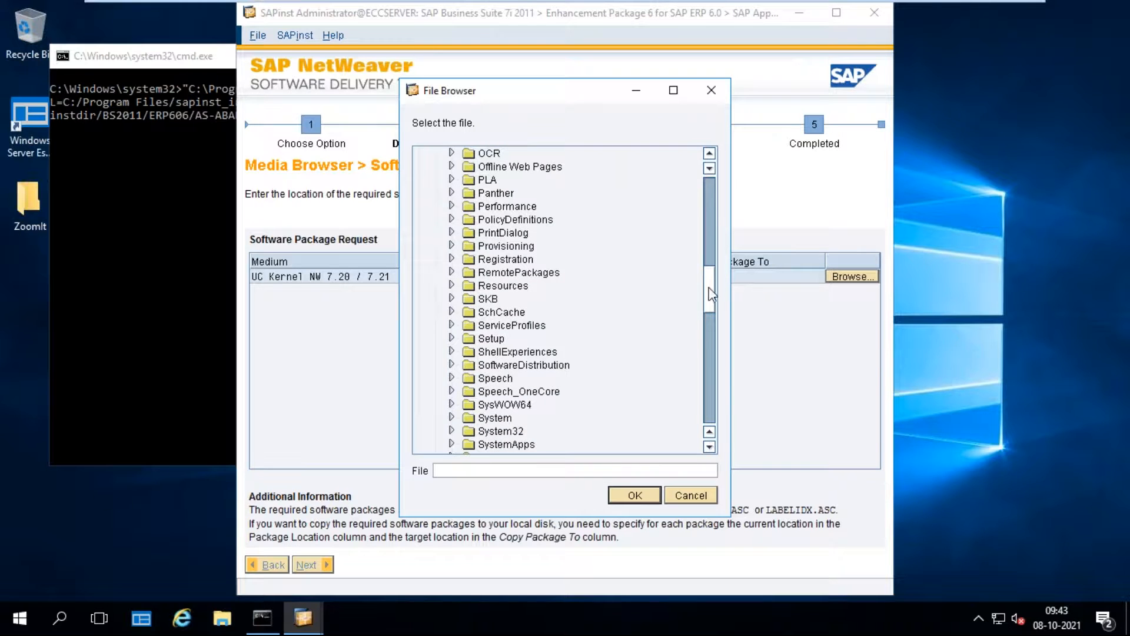
pyautogui.moveTo(708, 304); pyautogui.dragTo(713, 154)
pyautogui.click(433, 312)
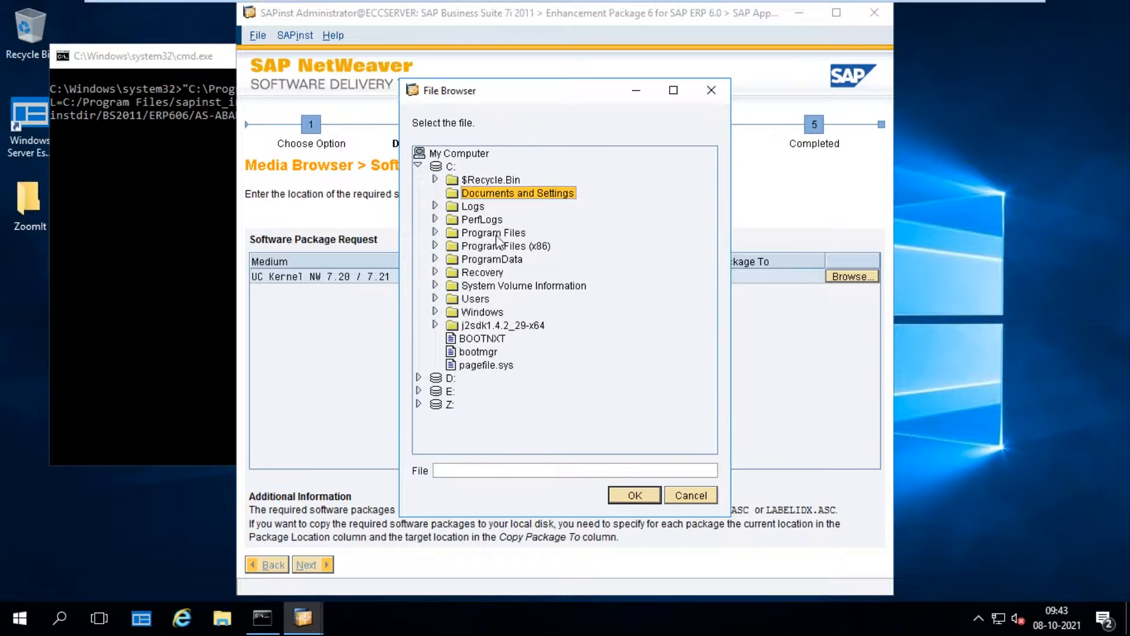
pyautogui.click(711, 90)
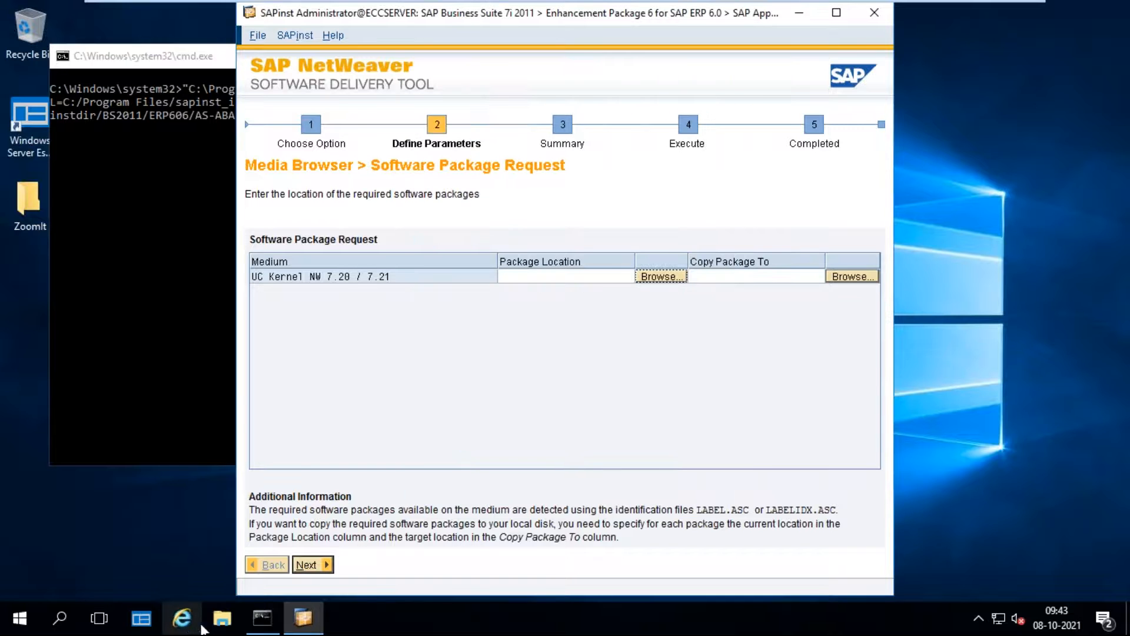
pyautogui.click(222, 619)
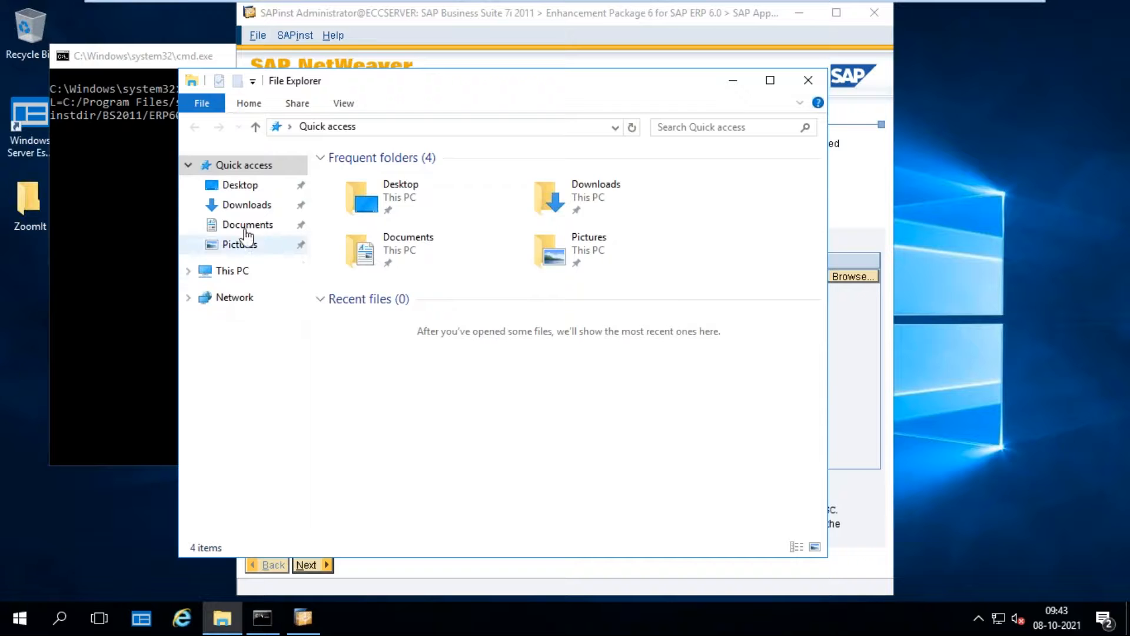
pyautogui.click(246, 228)
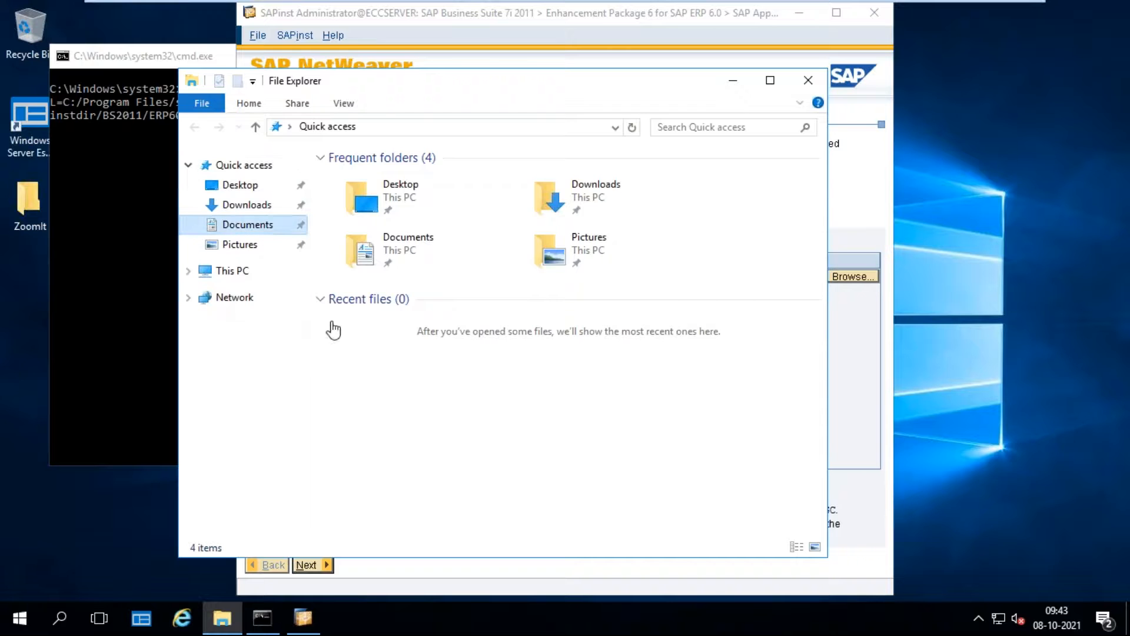
pyautogui.click(793, 90)
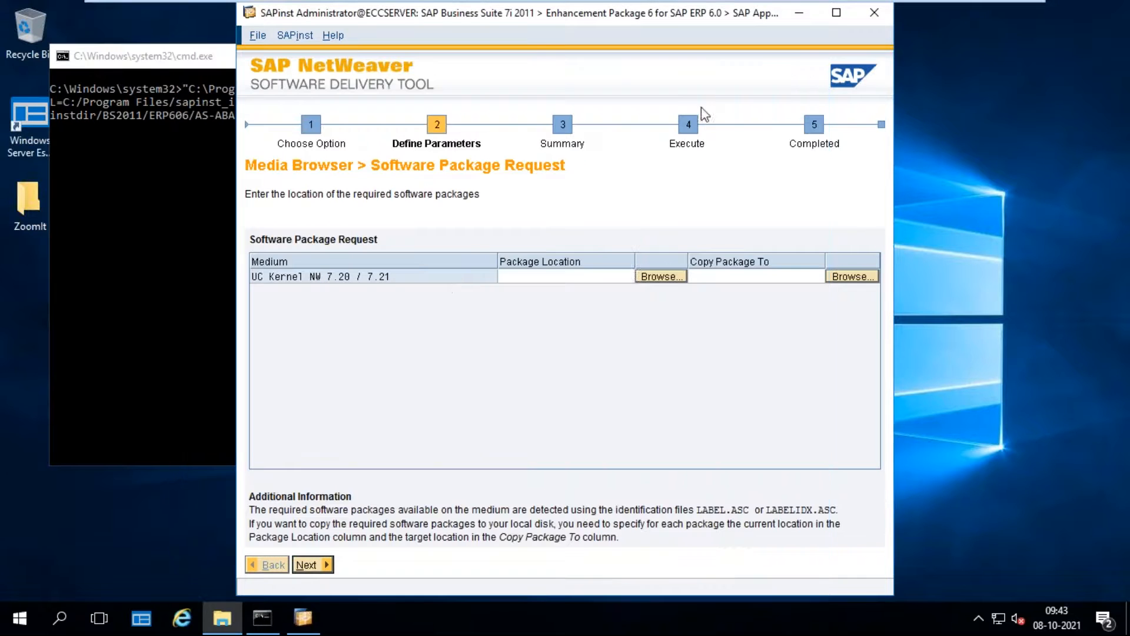
# Step: Reopen the file browser for the UC Kernel package location and expand the Users folder on drive C:
pyautogui.click(668, 279)
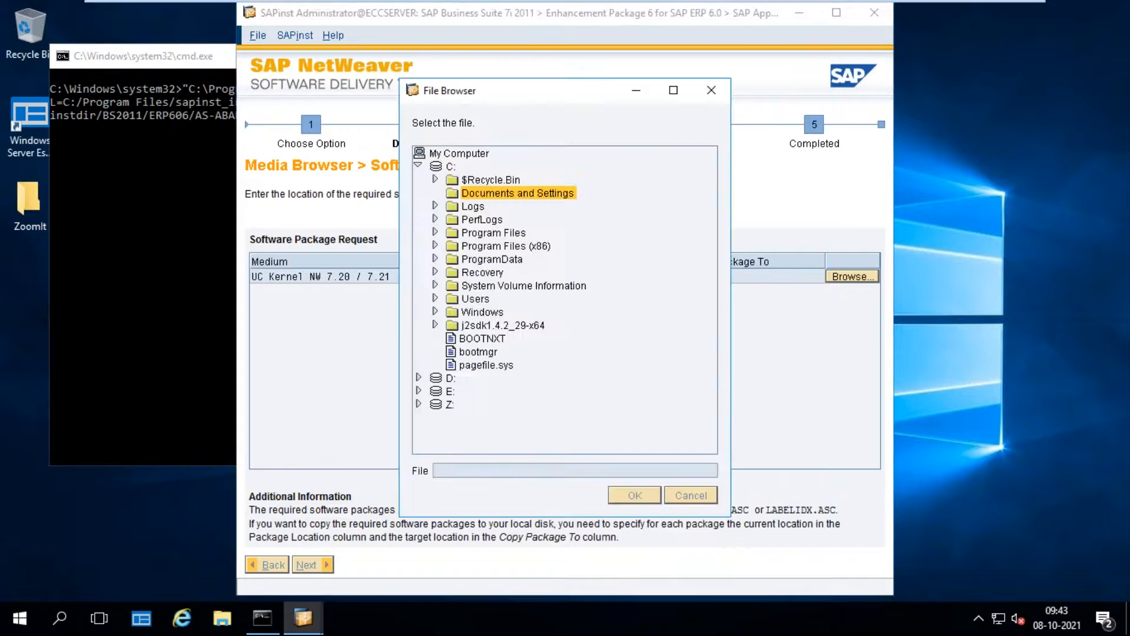
pyautogui.click(419, 206)
pyautogui.click(419, 193)
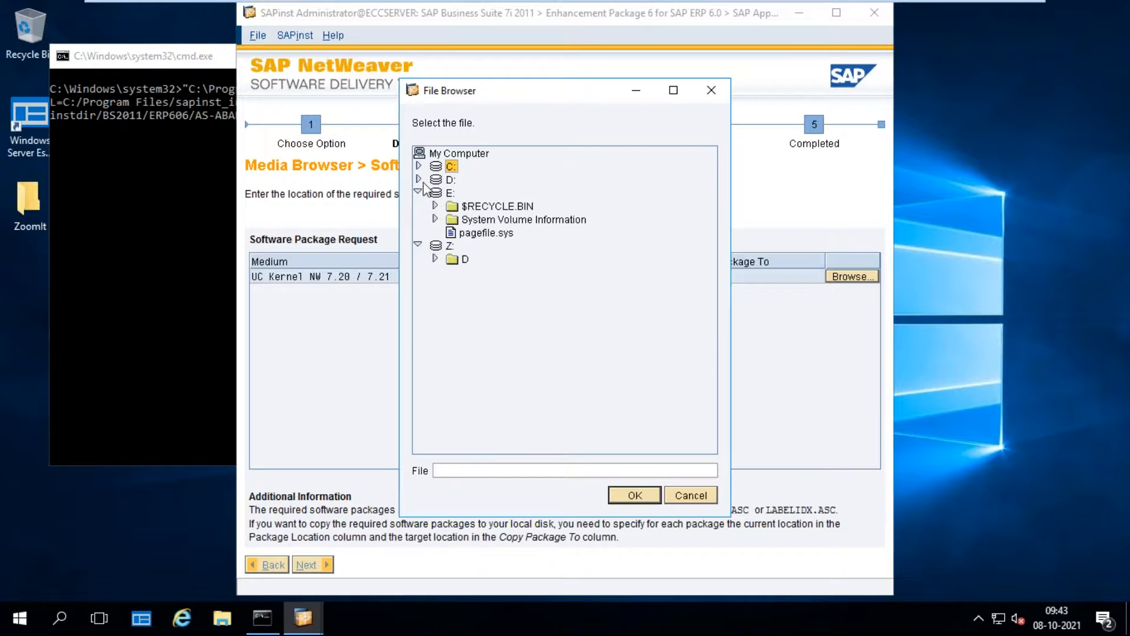
pyautogui.click(419, 179)
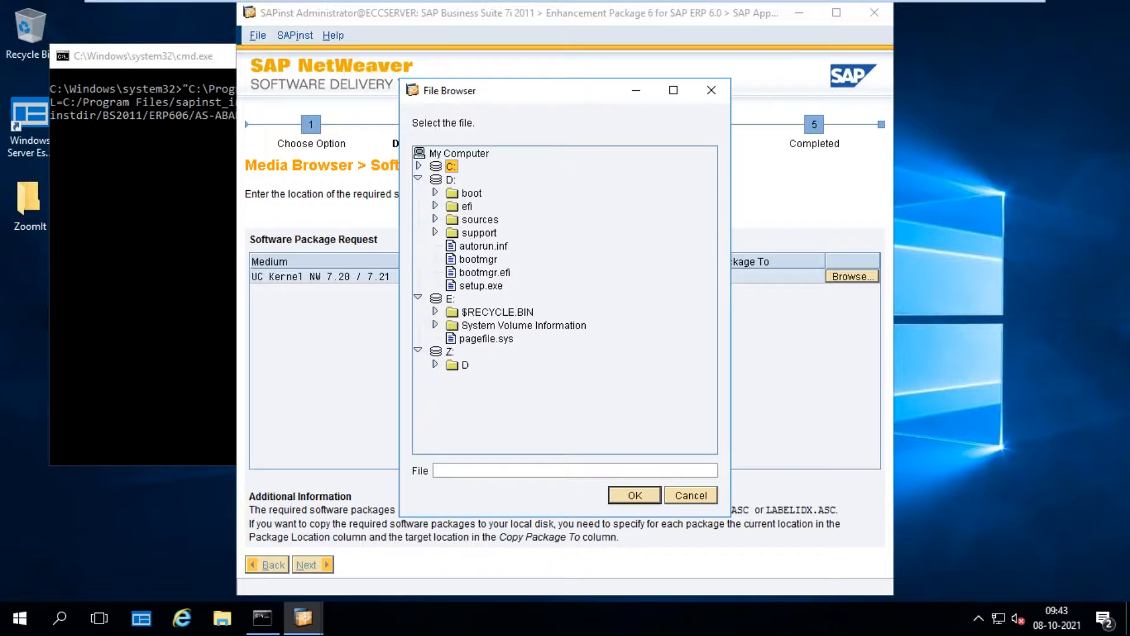
pyautogui.click(419, 179)
pyautogui.click(418, 166)
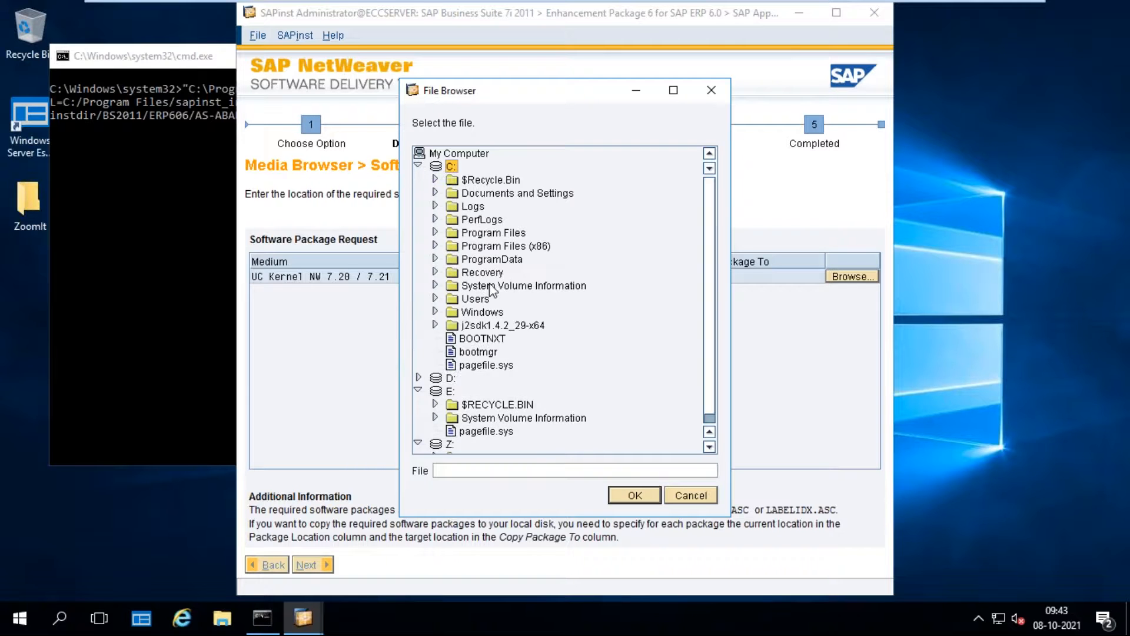
pyautogui.click(434, 298)
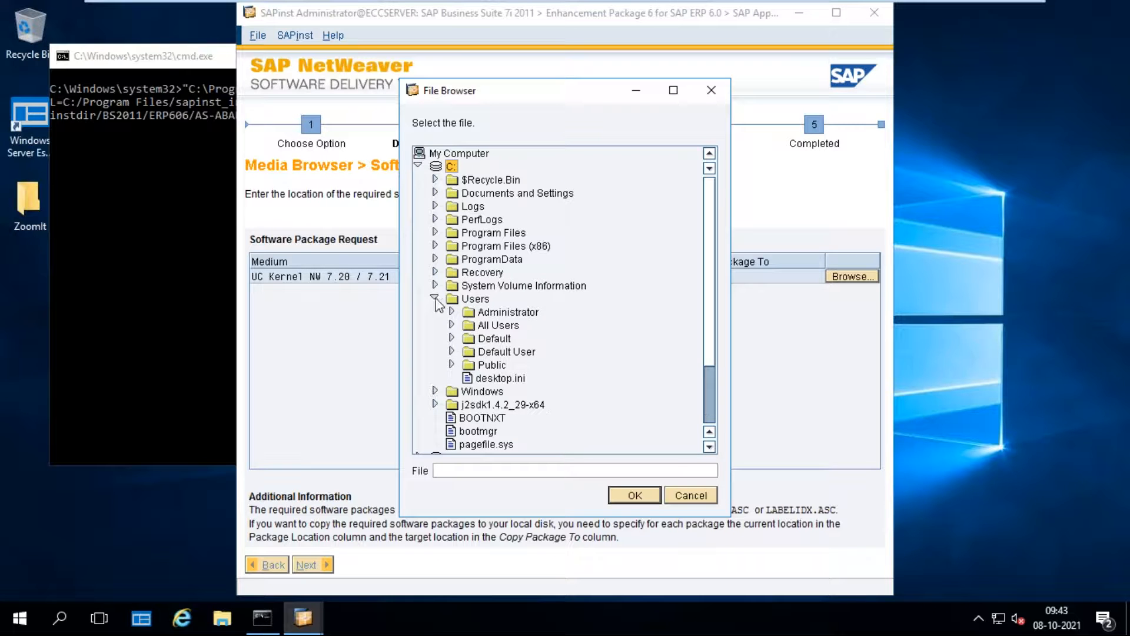
# Step: Check the Documents folder and its neighbours under All Users for the installation software, and collapse All Users
pyautogui.click(451, 325)
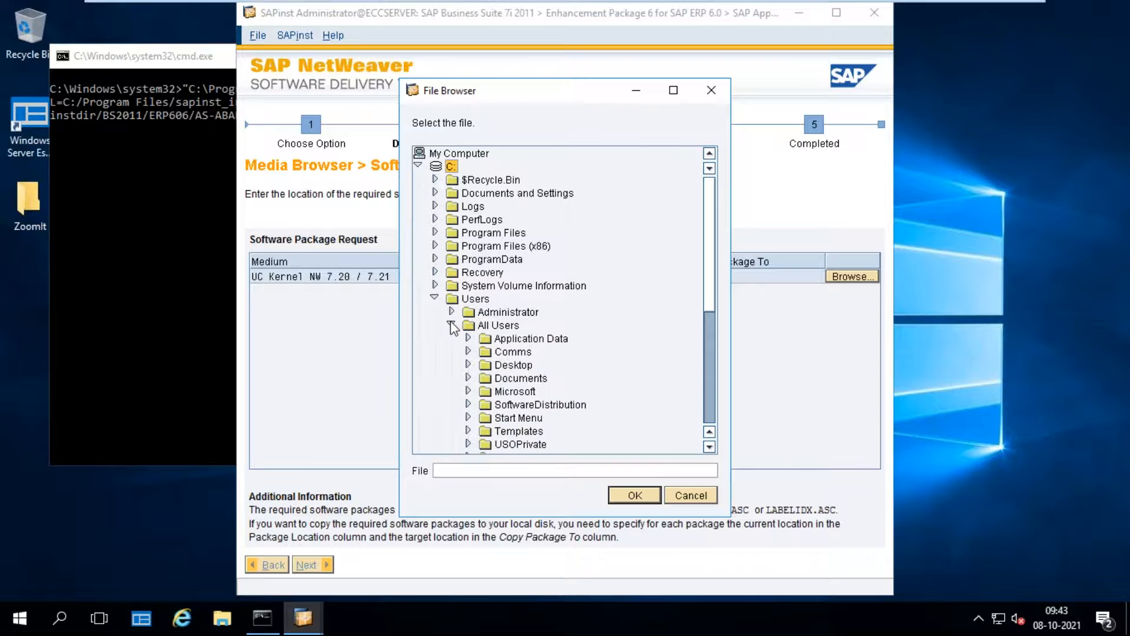
pyautogui.click(468, 378)
pyautogui.click(511, 381)
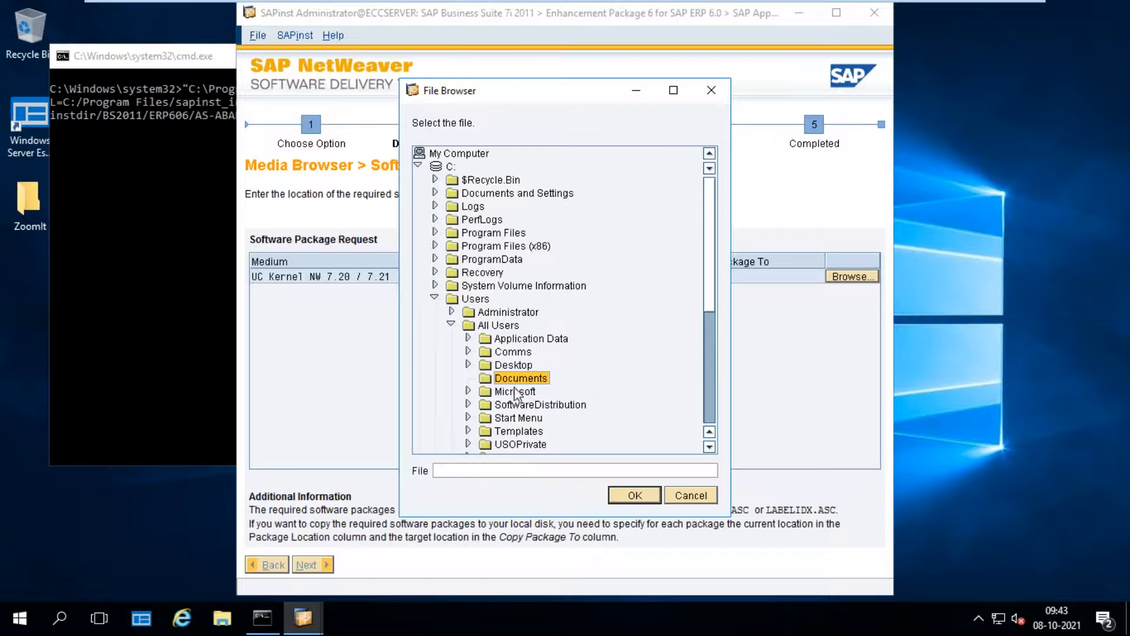
pyautogui.scroll(-4, 710, 450)
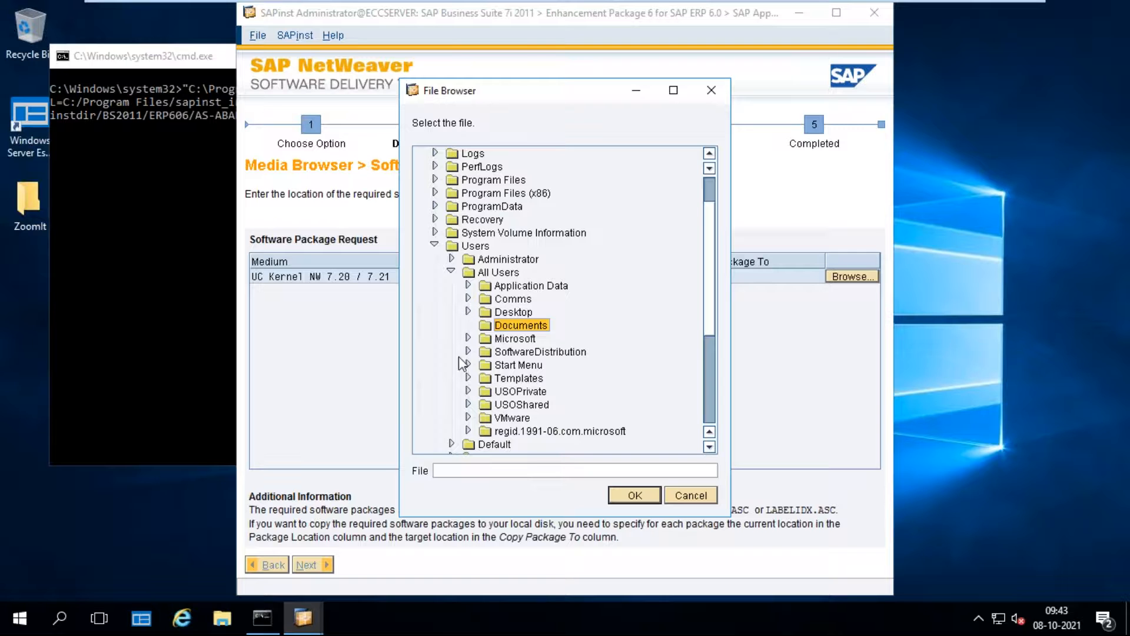
pyautogui.click(452, 272)
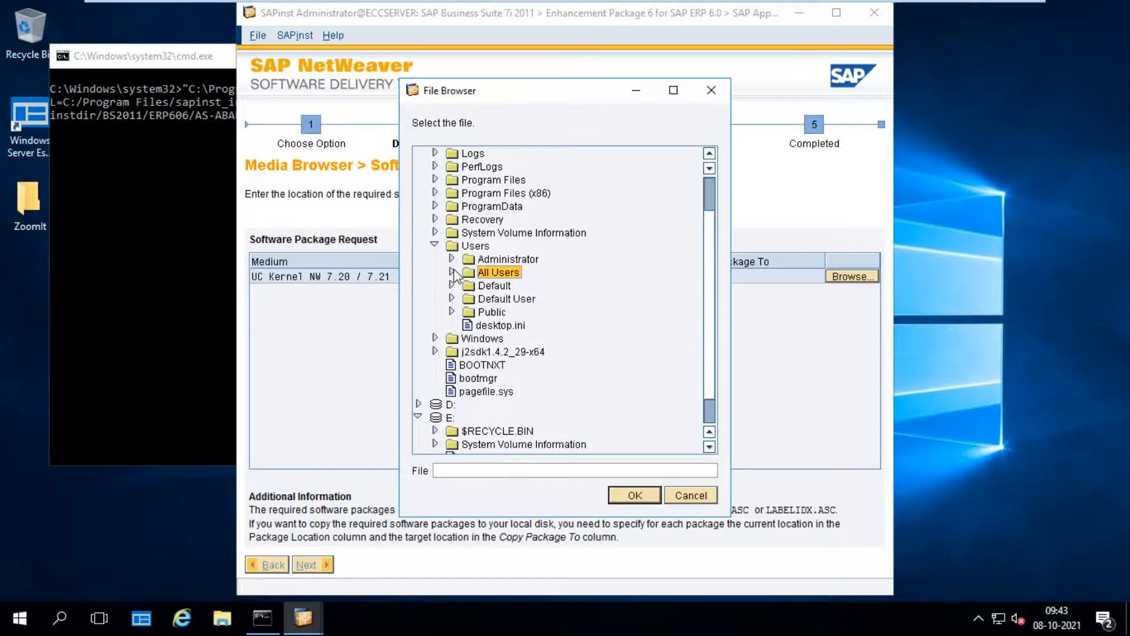
# Step: Expand the Administrator, Documents and SAP ECC SOFTWARE folders under Users in the file browser and go through the software packages
pyautogui.click(452, 259)
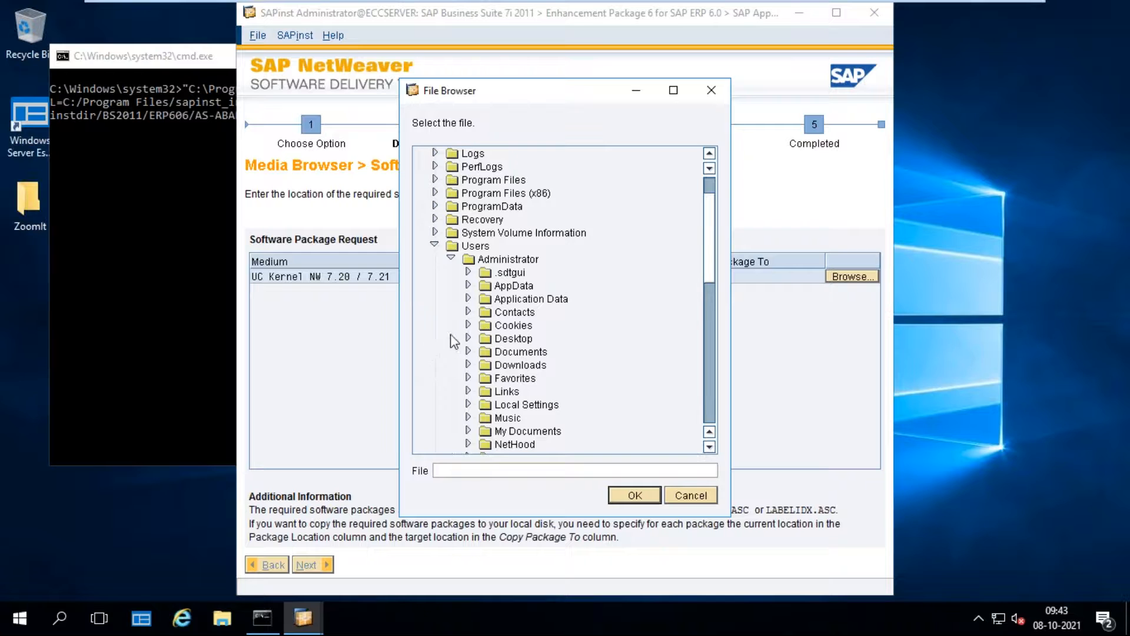
pyautogui.click(468, 351)
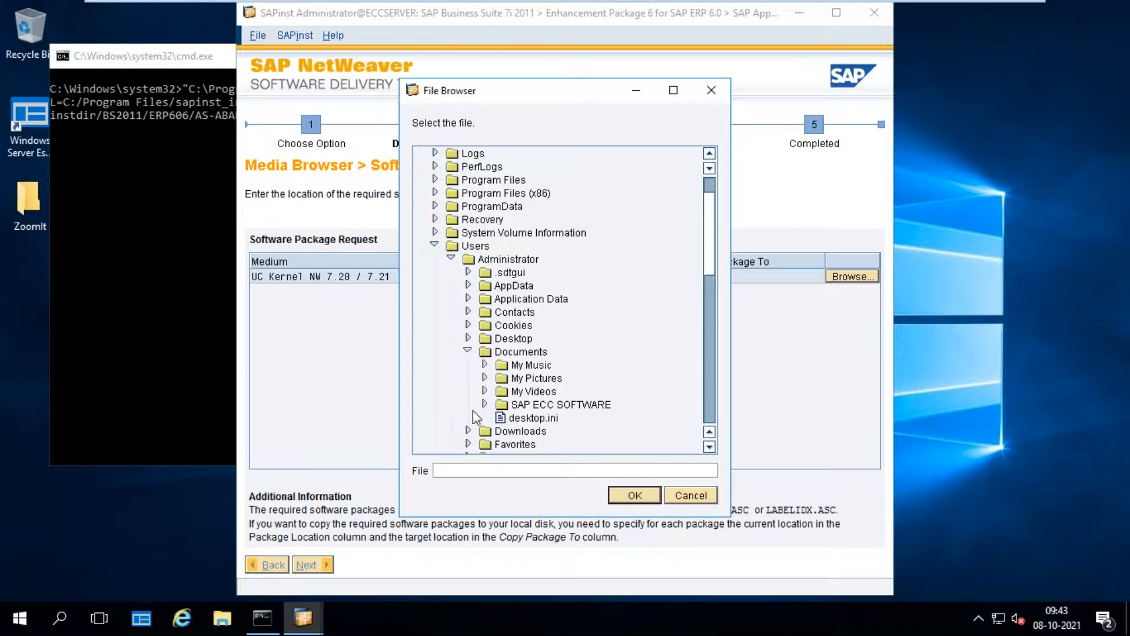
pyautogui.click(486, 247)
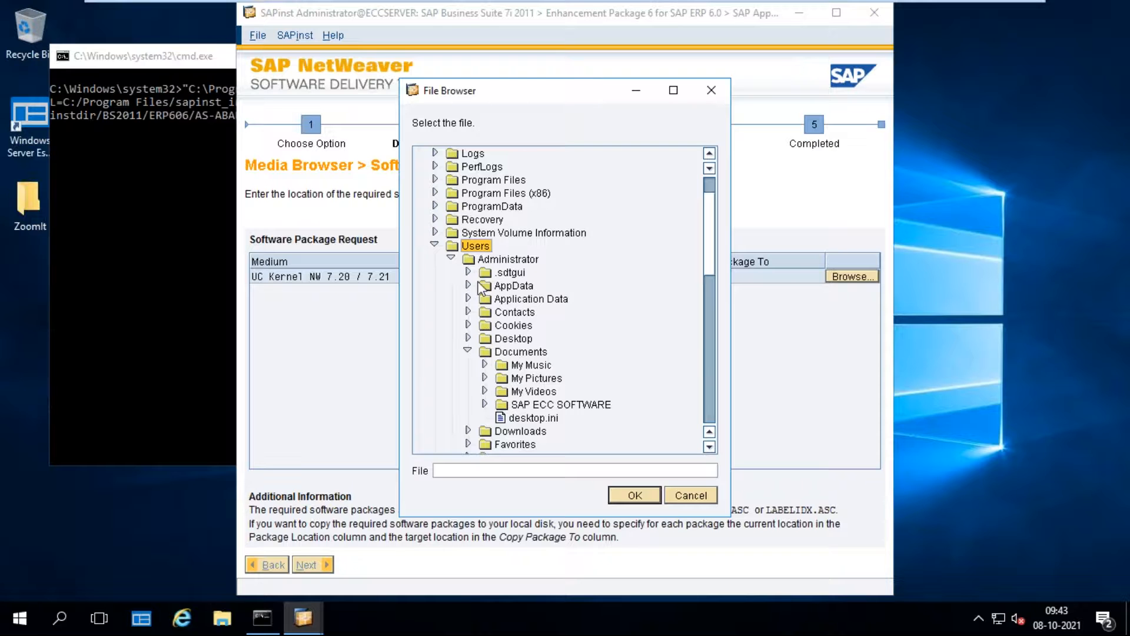
pyautogui.click(537, 355)
pyautogui.click(559, 405)
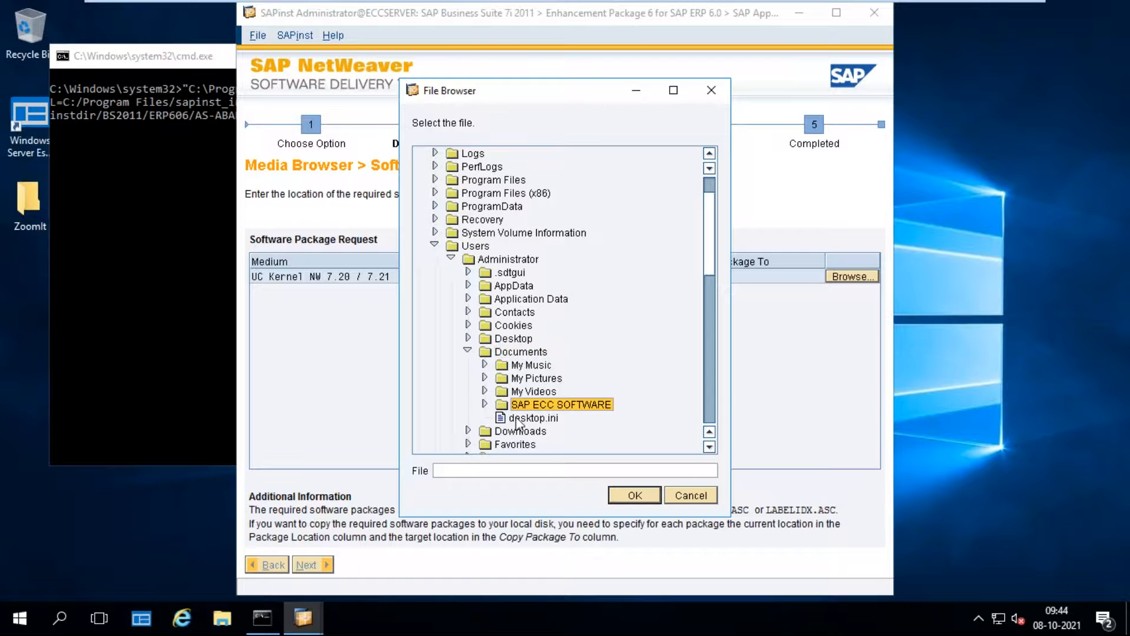
pyautogui.click(484, 404)
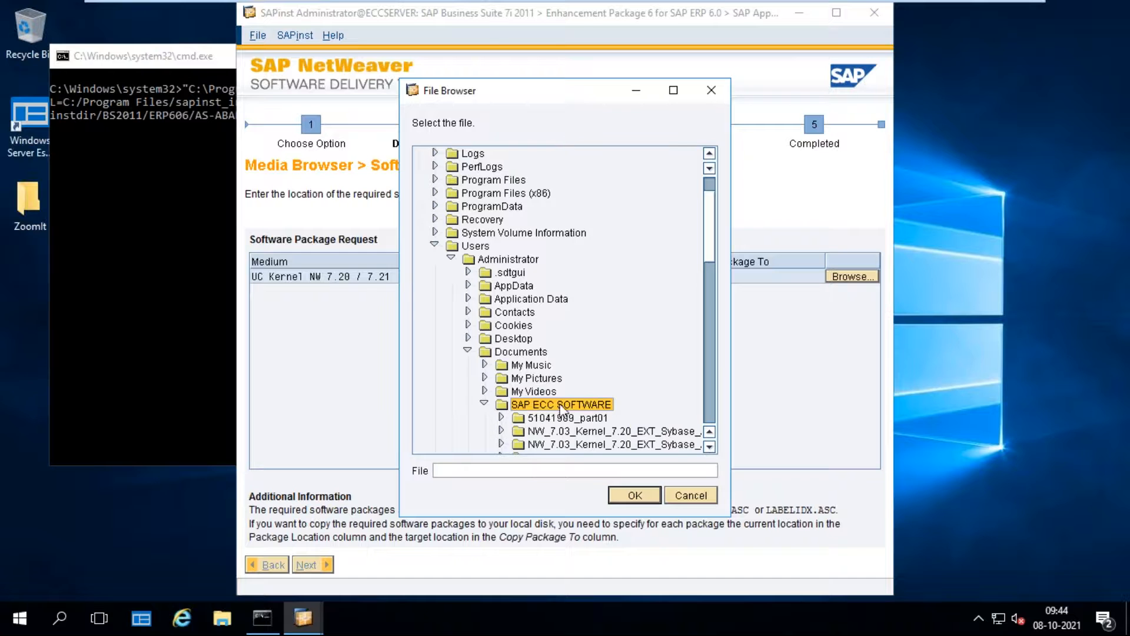
pyautogui.click(710, 447)
pyautogui.click(711, 448)
pyautogui.click(711, 448)
pyautogui.click(712, 448)
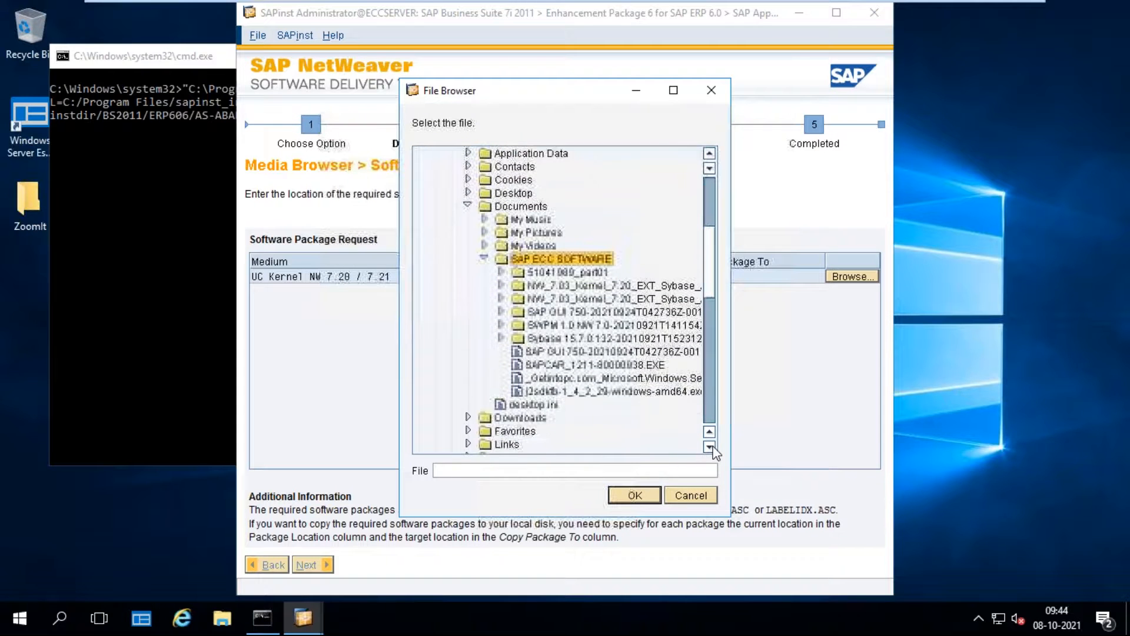
pyautogui.click(712, 448)
pyautogui.click(712, 448)
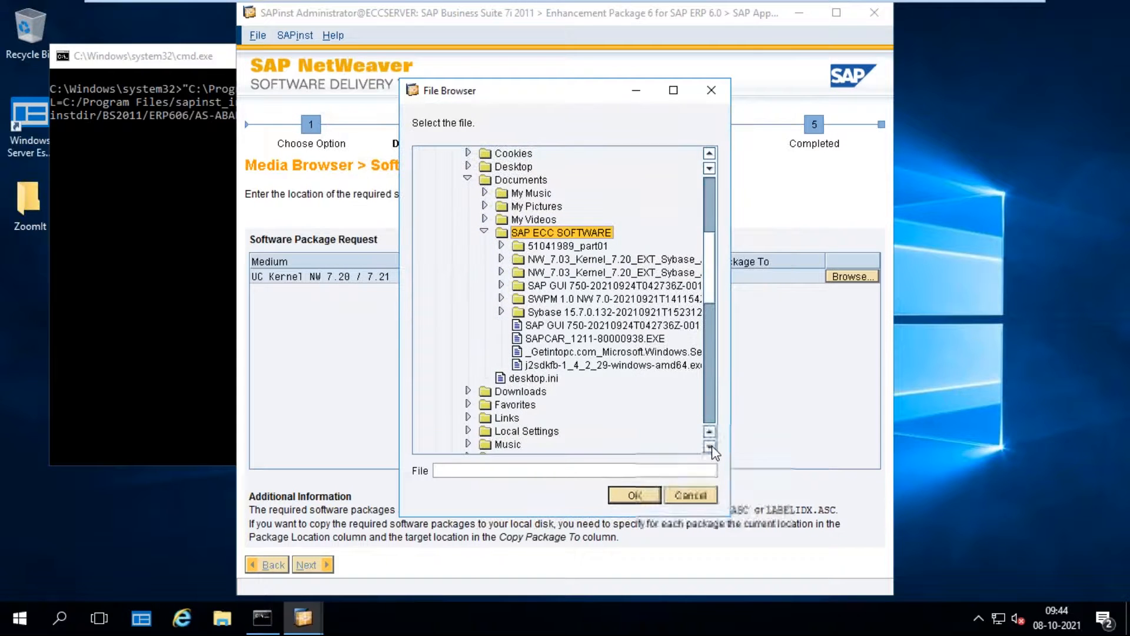
# Step: Try to continue with the upper-level NW_7.03_Kernel_7.20_EXT_Sybase_ASE_Unicode folder in SAP ECC SOFTWARE as the UC Kernel package location
pyautogui.click(303, 618)
pyautogui.click(275, 569)
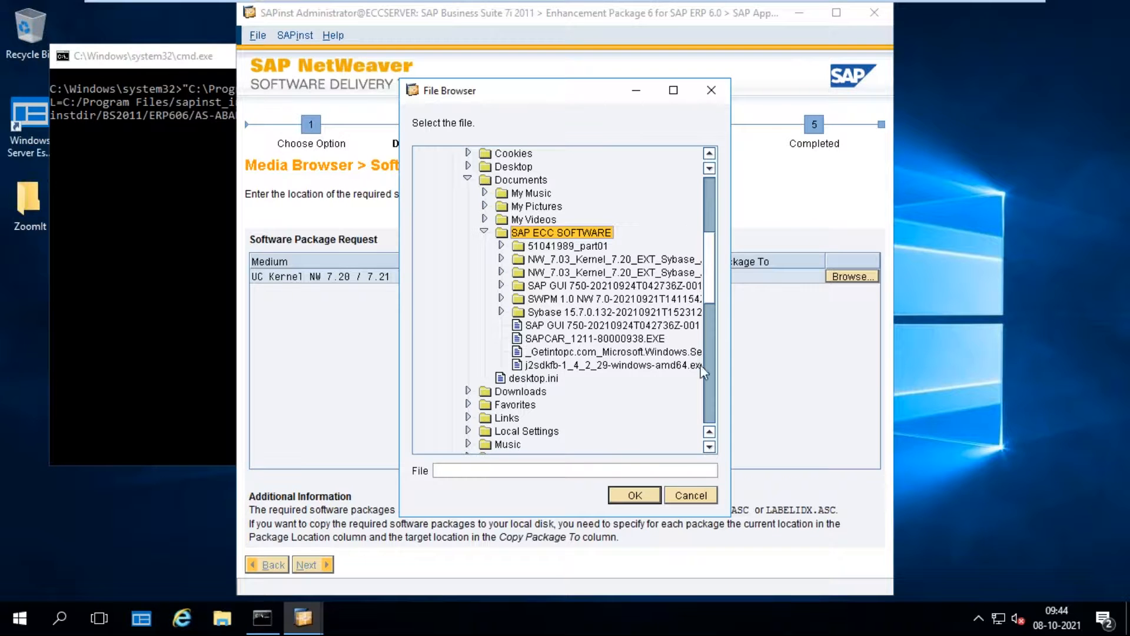
pyautogui.click(709, 446)
pyautogui.click(710, 447)
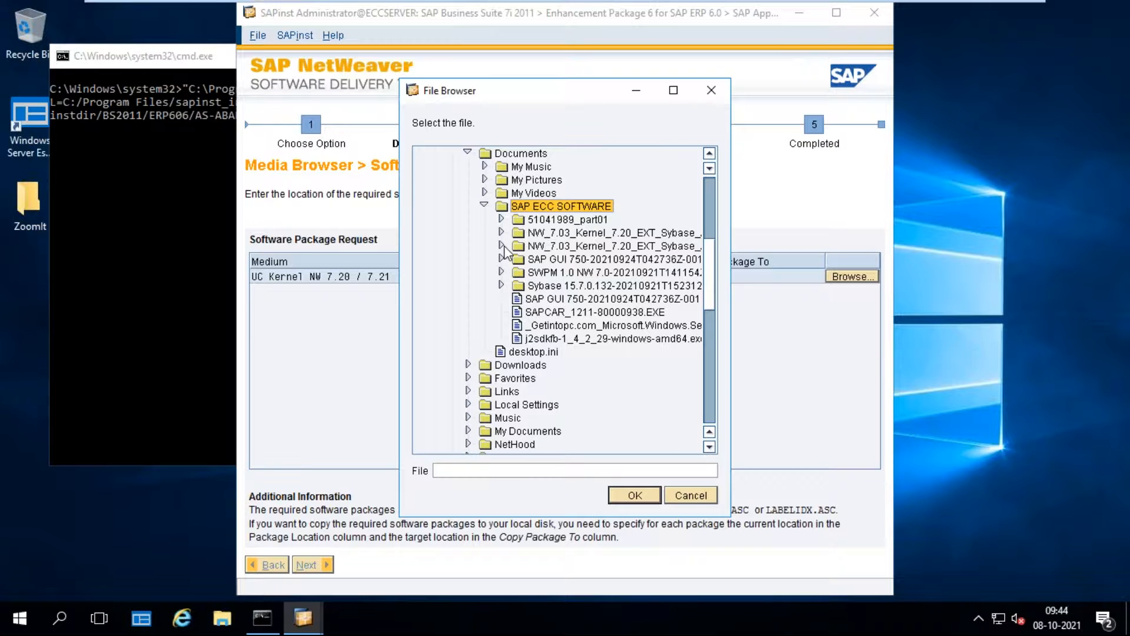
pyautogui.click(693, 248)
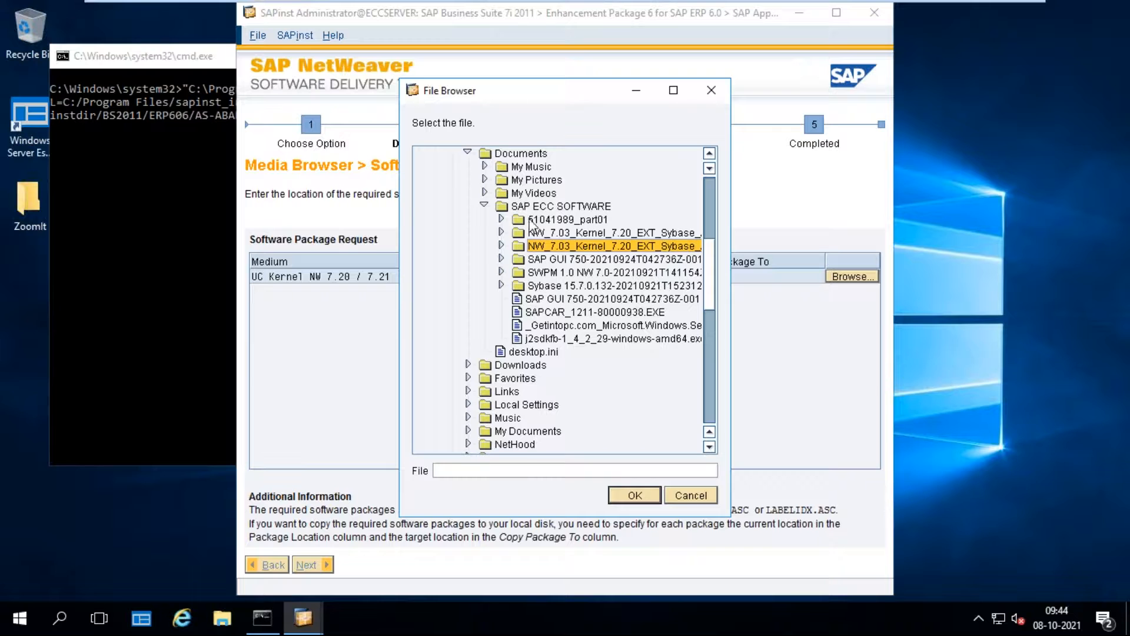
pyautogui.click(500, 245)
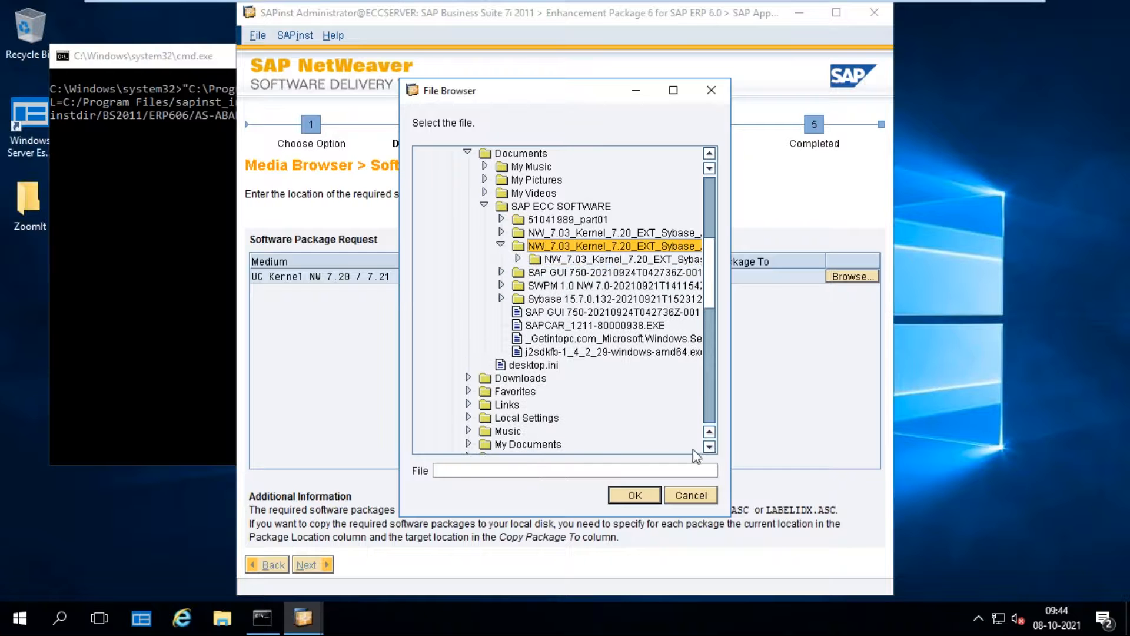
pyautogui.moveTo(731, 523); pyautogui.dragTo(906, 523)
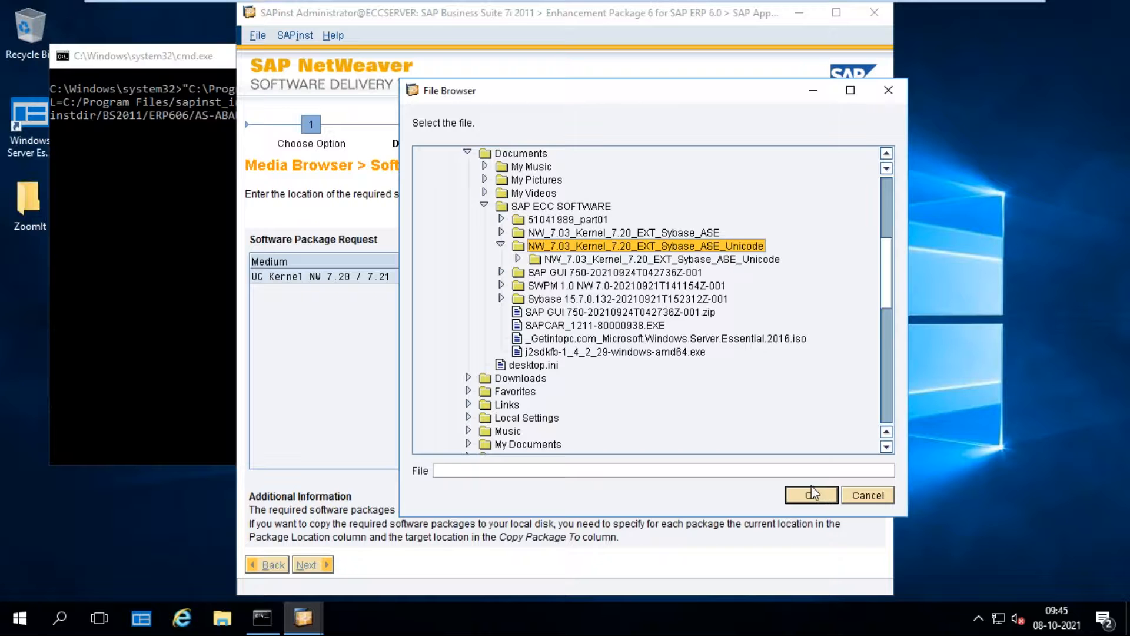
pyautogui.click(500, 245)
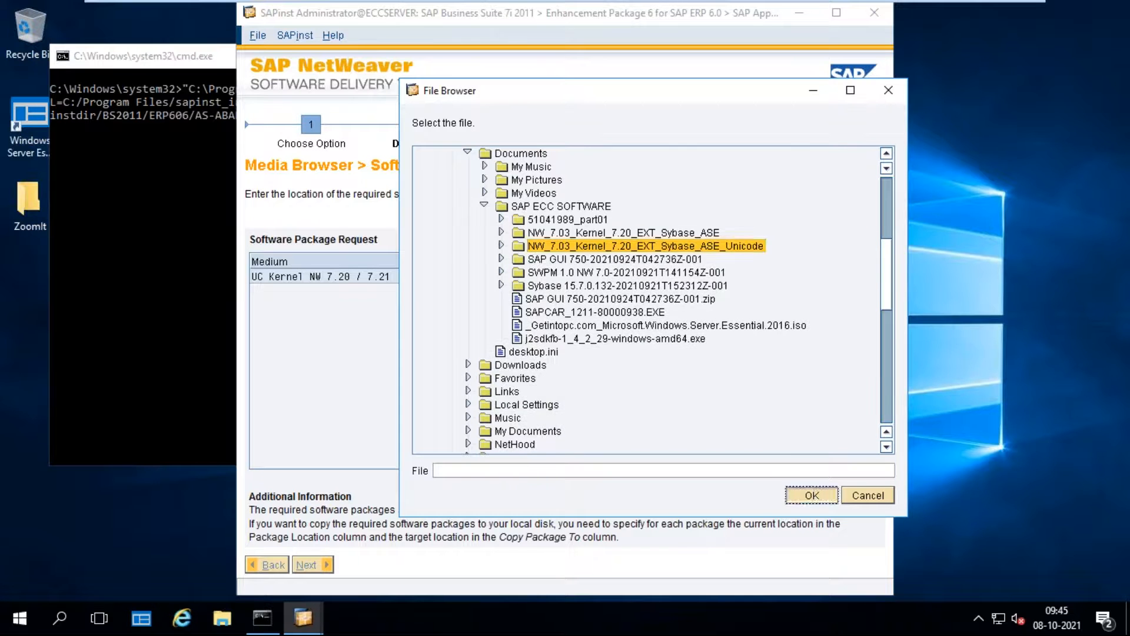
pyautogui.click(812, 495)
pyautogui.click(312, 564)
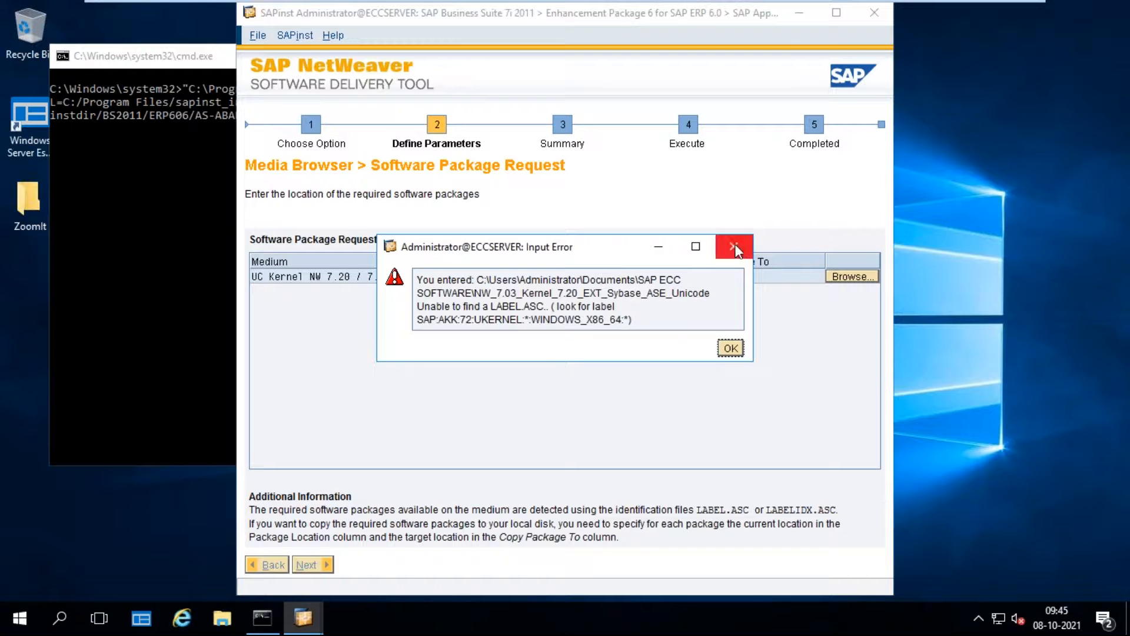
pyautogui.click(737, 352)
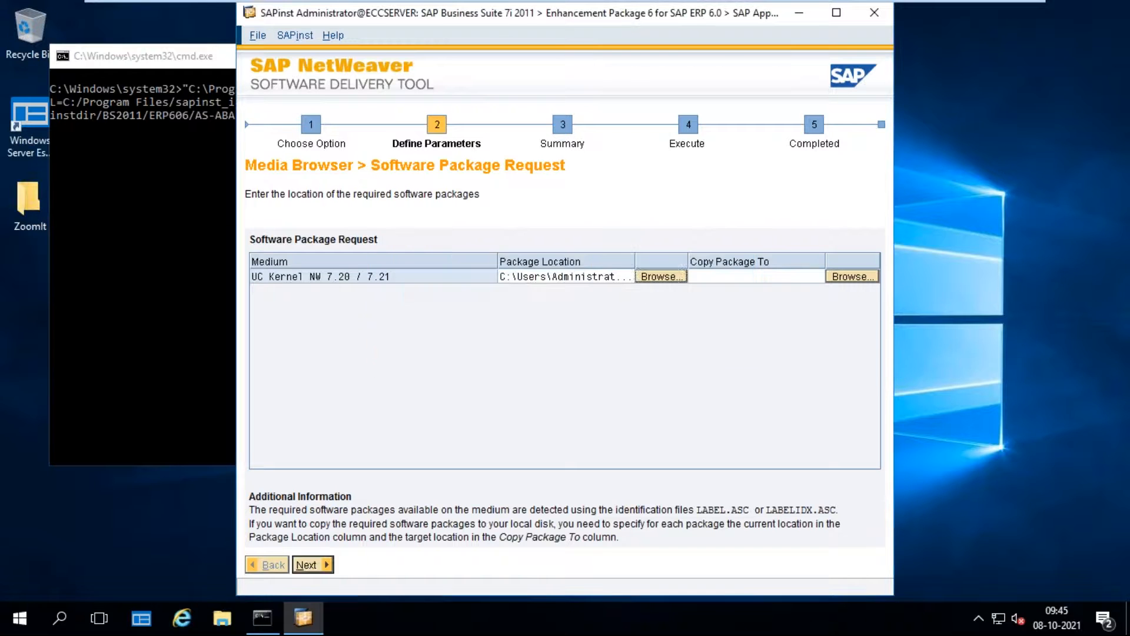
# Step: Reopen the file browser for the UC Kernel package location and expand C:\Users\Administrator\Documents\SAP ECC SOFTWARE
pyautogui.click(660, 278)
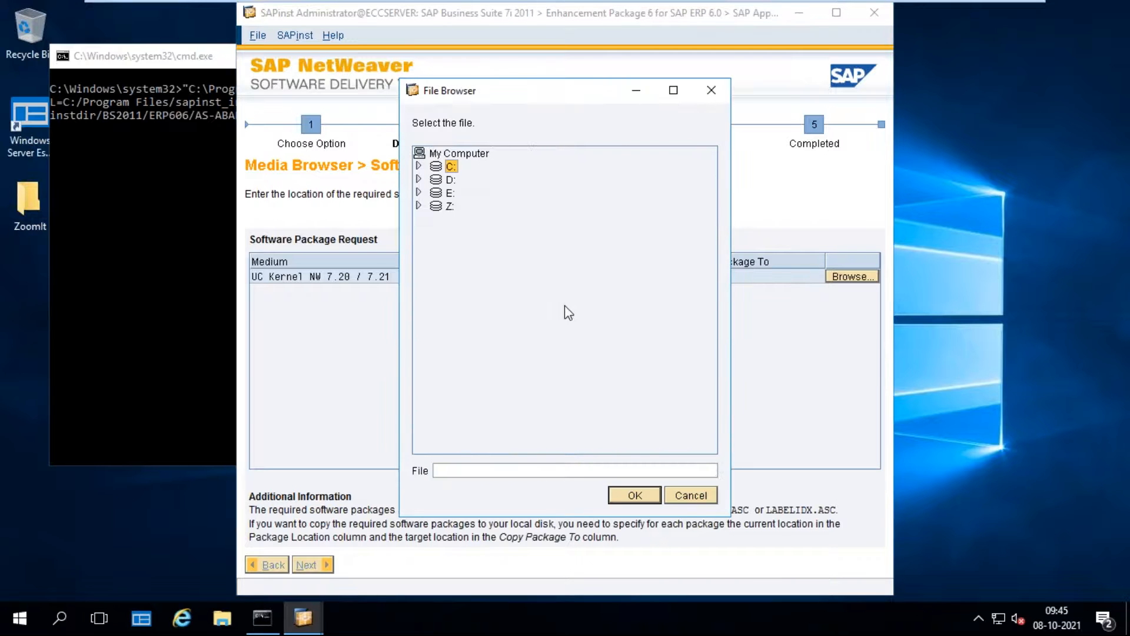
pyautogui.click(419, 166)
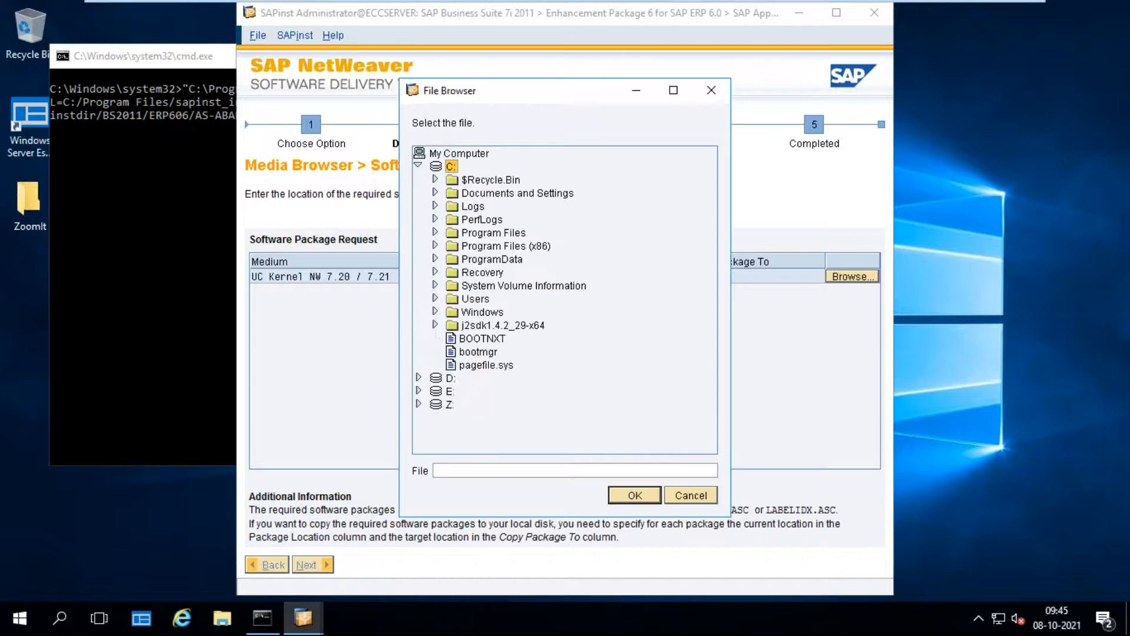
pyautogui.click(435, 298)
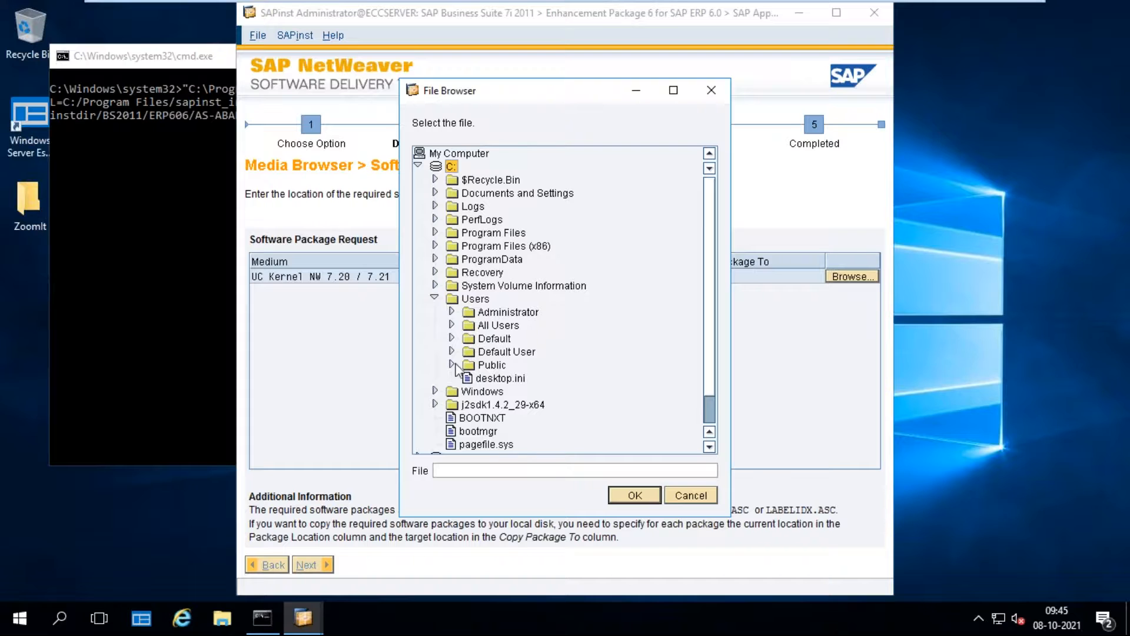
pyautogui.click(451, 313)
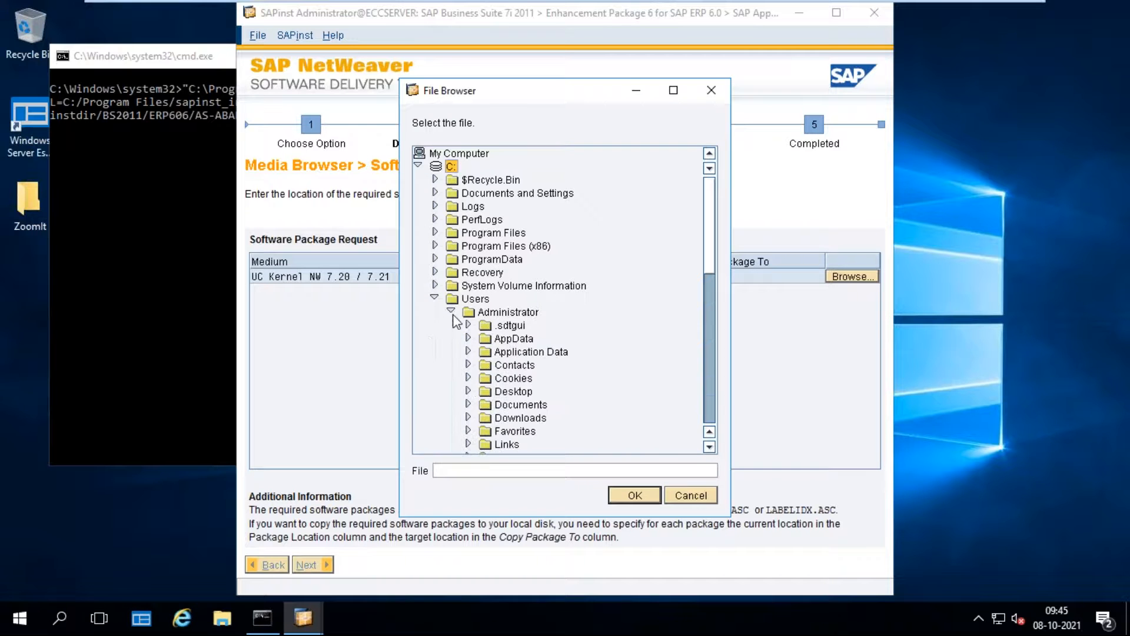
pyautogui.doubleClick(710, 447)
pyautogui.click(467, 379)
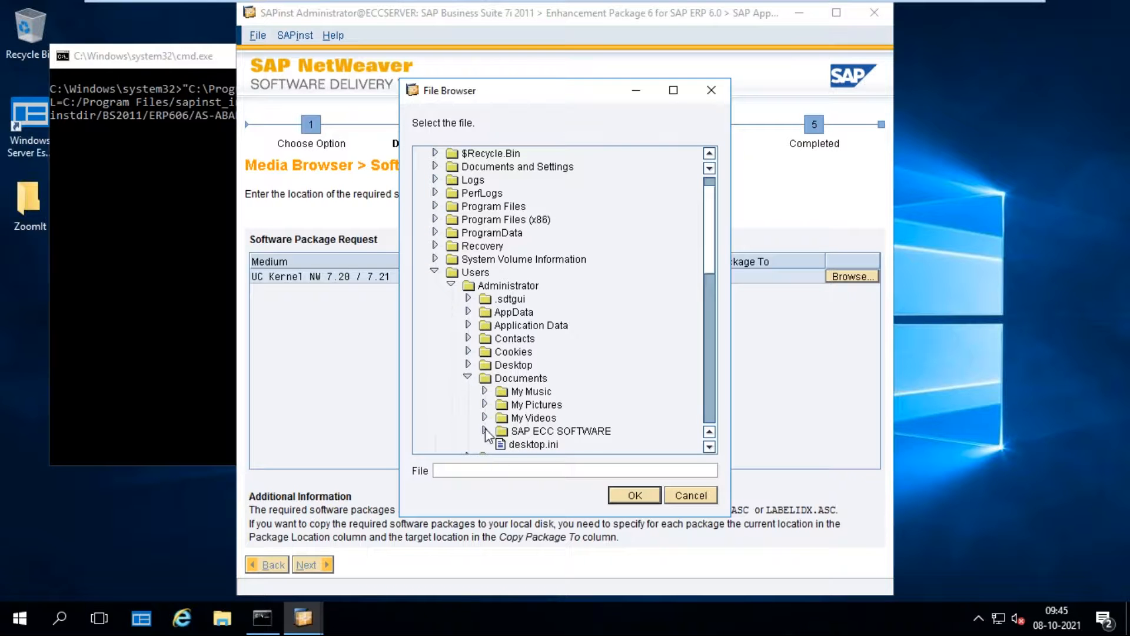
pyautogui.click(484, 431)
pyautogui.click(710, 447)
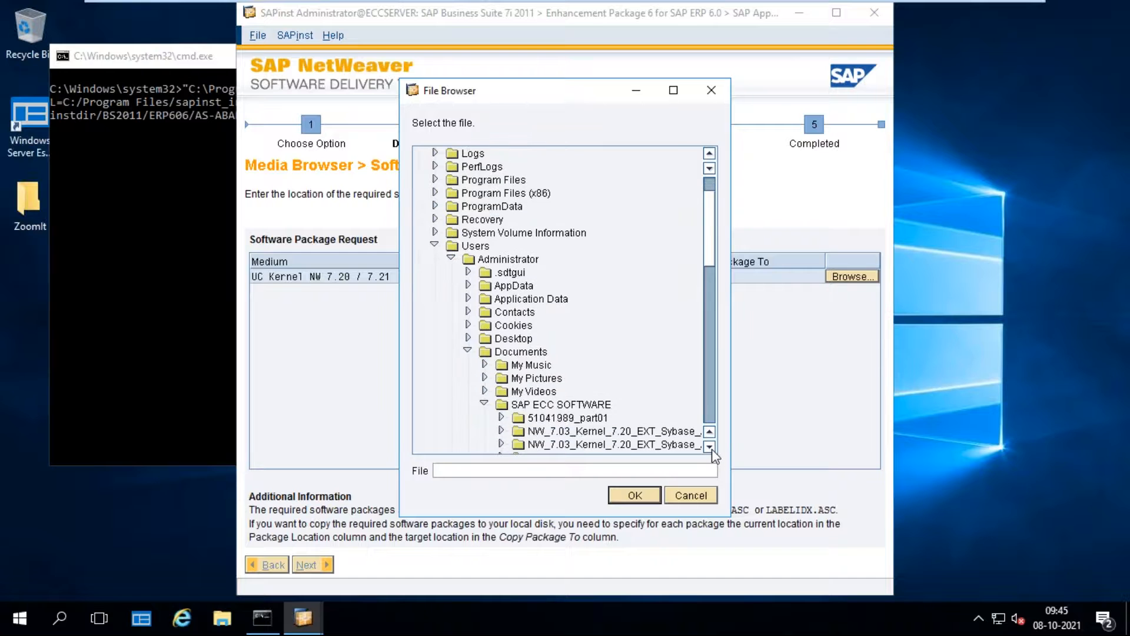
# Step: Set the UC Kernel package location to K_720_U_WINDOWS_X86_64 in DATA_UNITS of the nested NW_7.03_Kernel_7.20_EXT_Sybase_ASE_Unicode folder, and continue the installation
pyautogui.moveTo(730, 521); pyautogui.dragTo(941, 535)
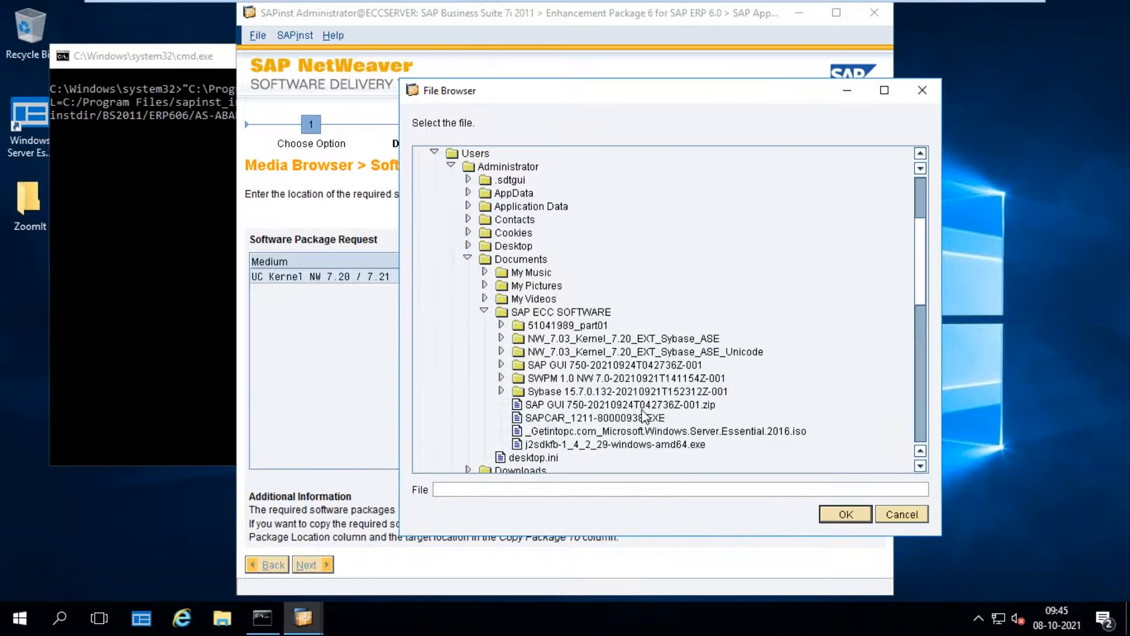
pyautogui.click(618, 353)
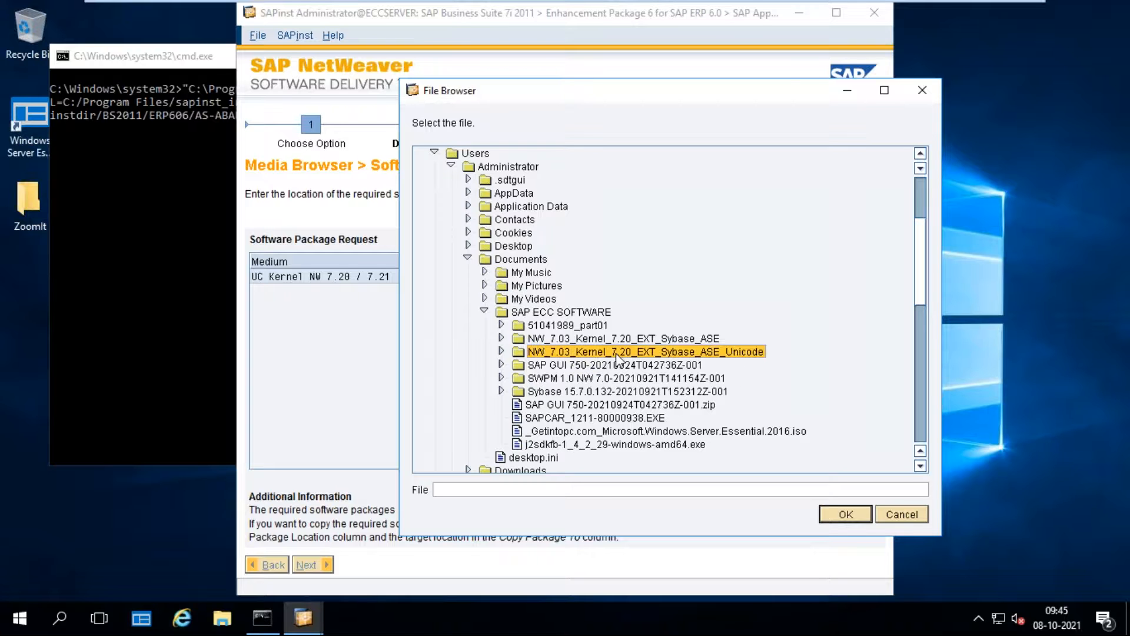
pyautogui.click(501, 352)
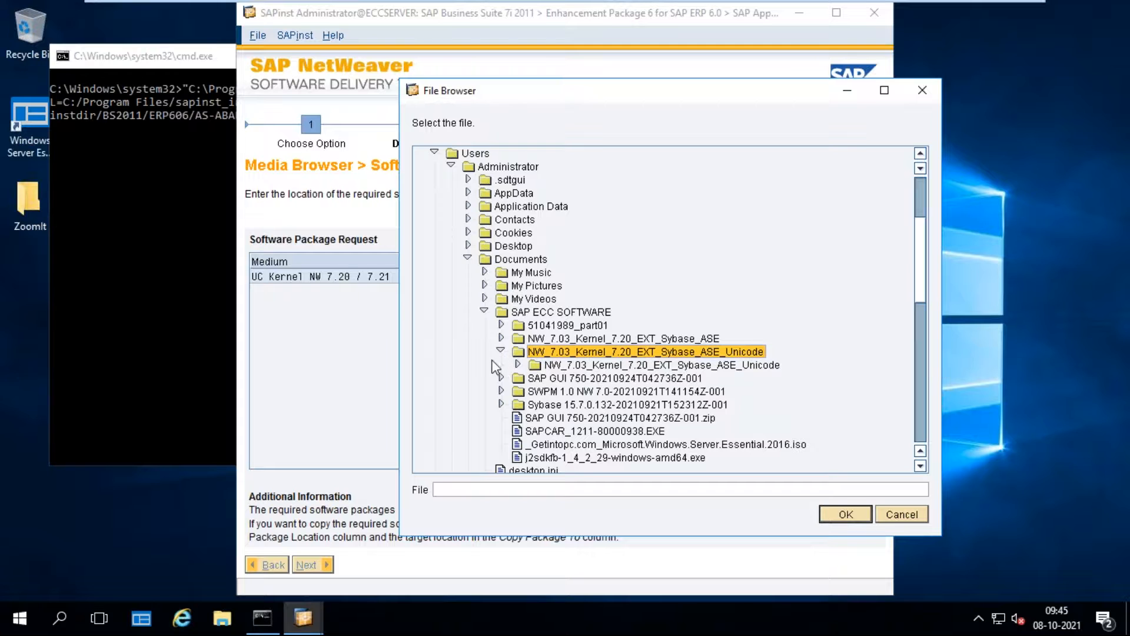
pyautogui.click(517, 365)
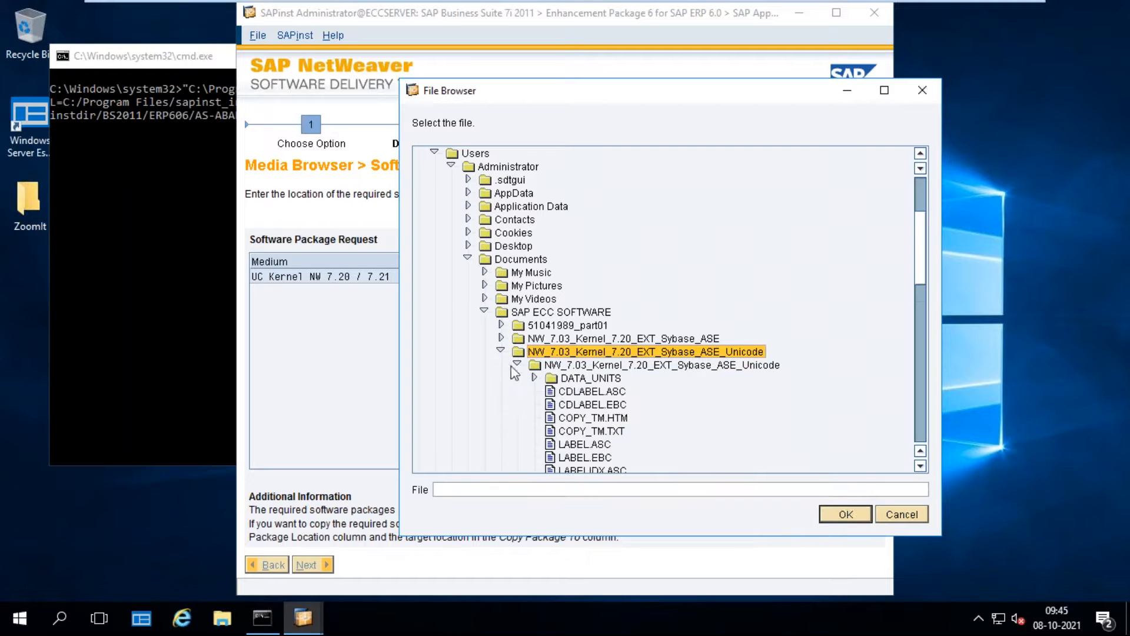
pyautogui.click(535, 378)
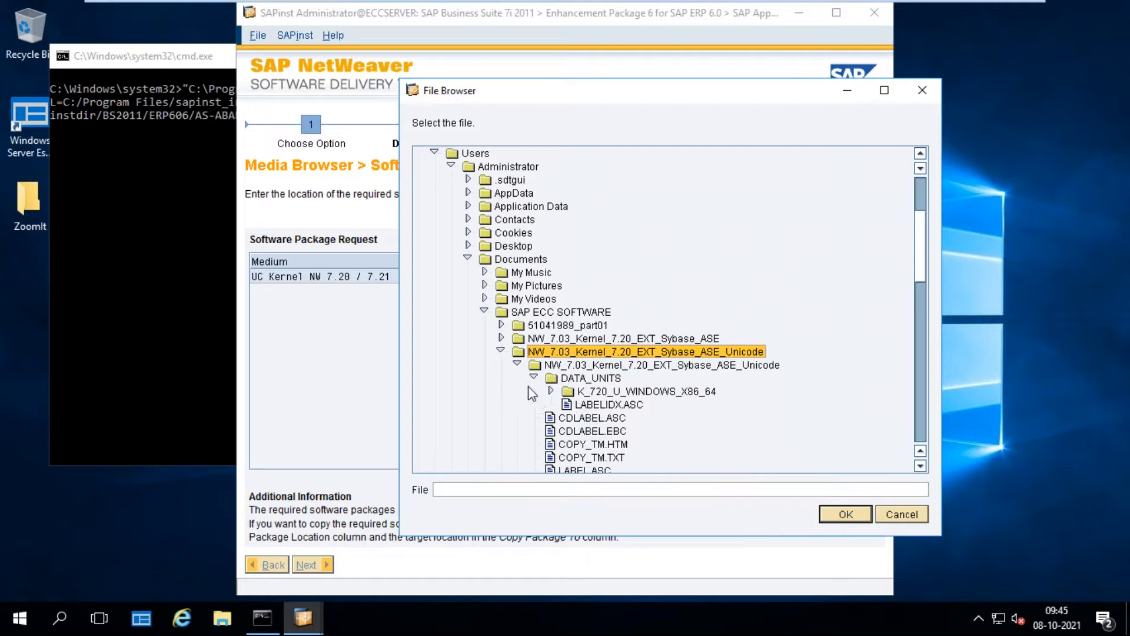
pyautogui.click(551, 392)
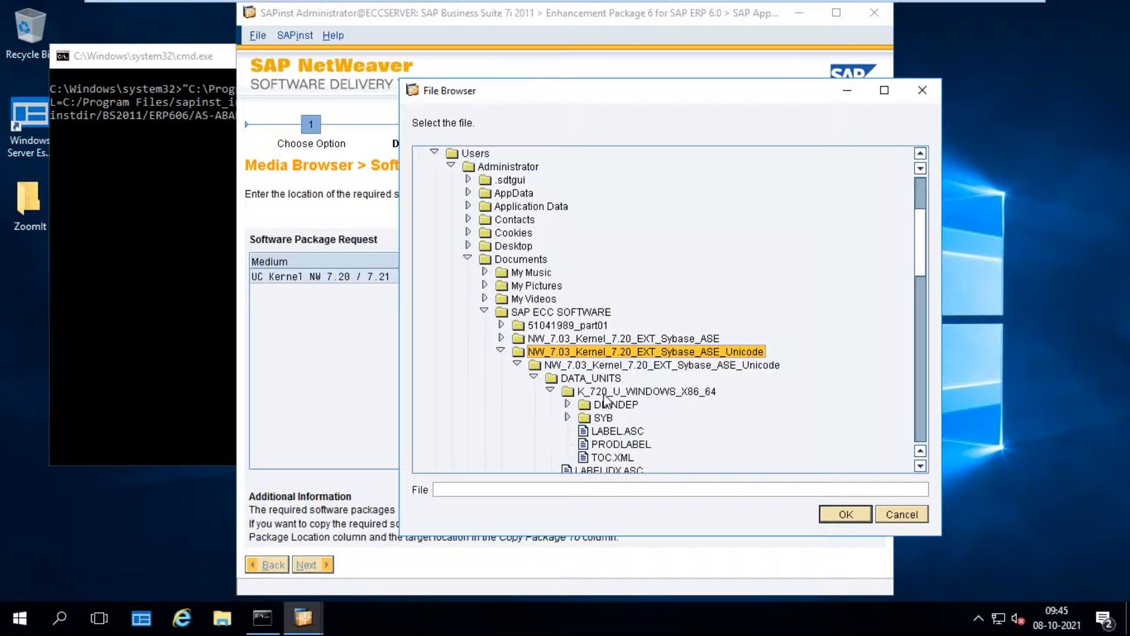
pyautogui.click(683, 392)
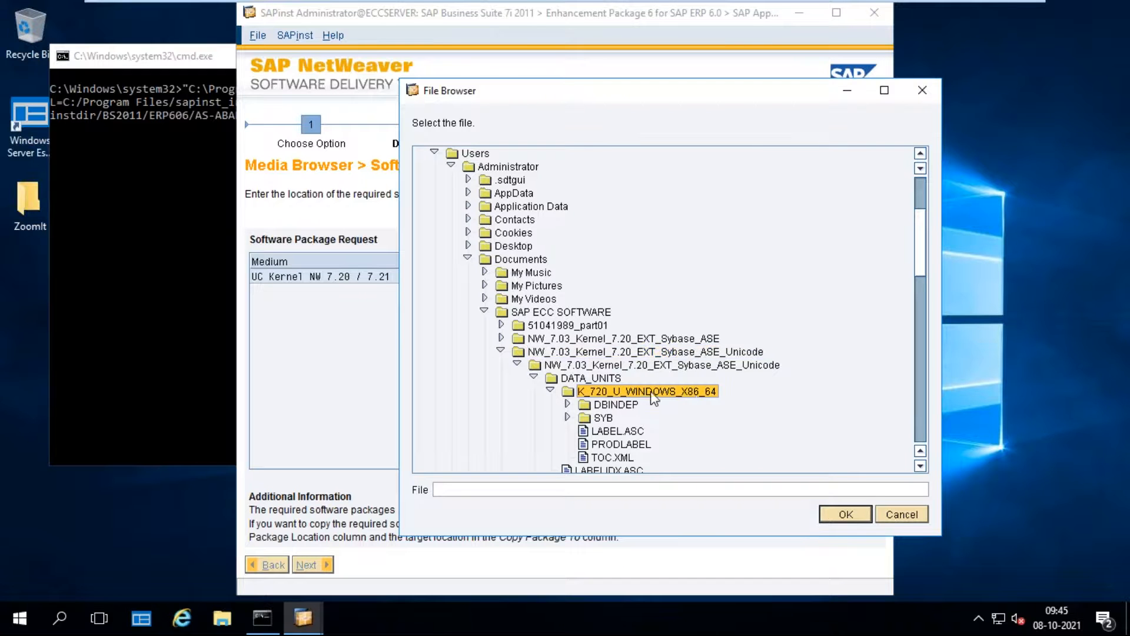
pyautogui.click(851, 514)
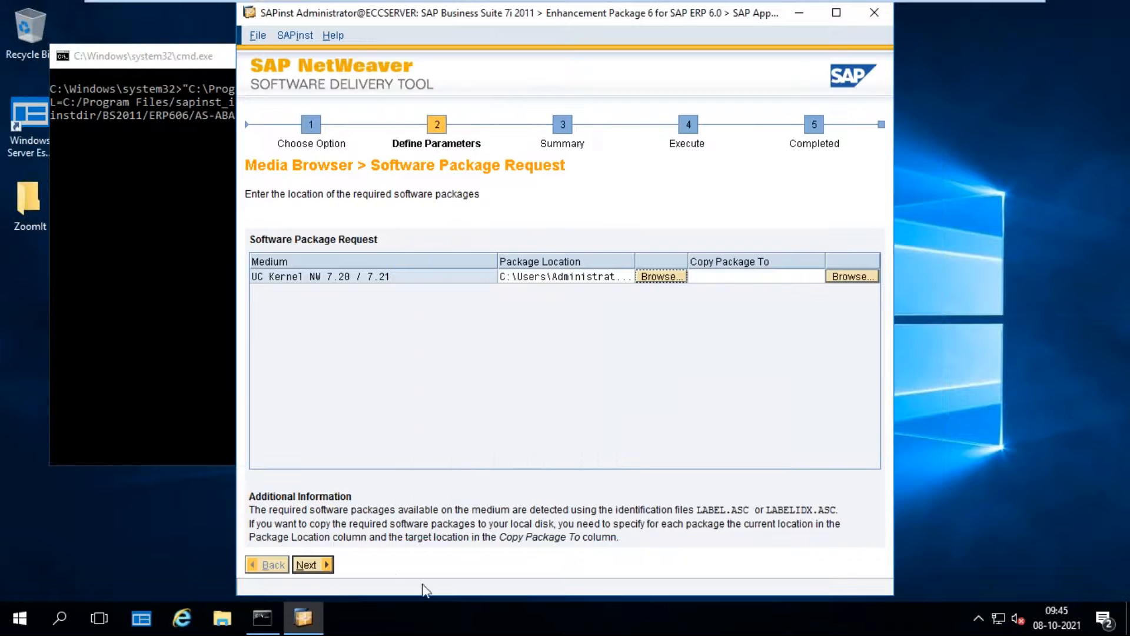
pyautogui.click(321, 567)
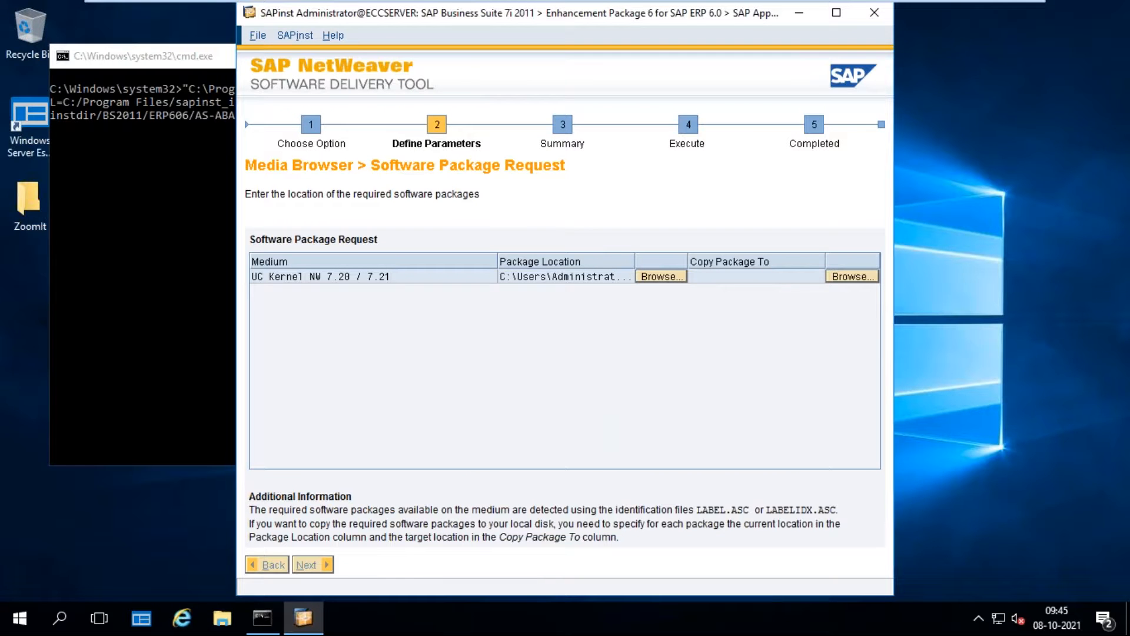
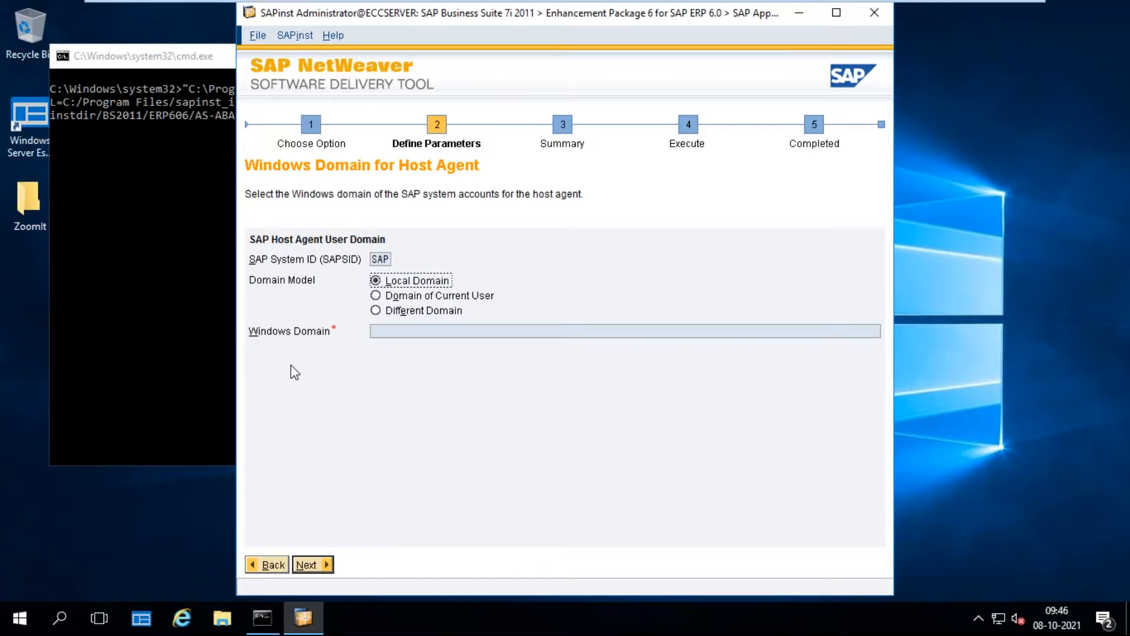
# Step: Keep Local Domain for the SAP Host Agent user and accept the prefilled SAP System Administrator password
pyautogui.click(328, 566)
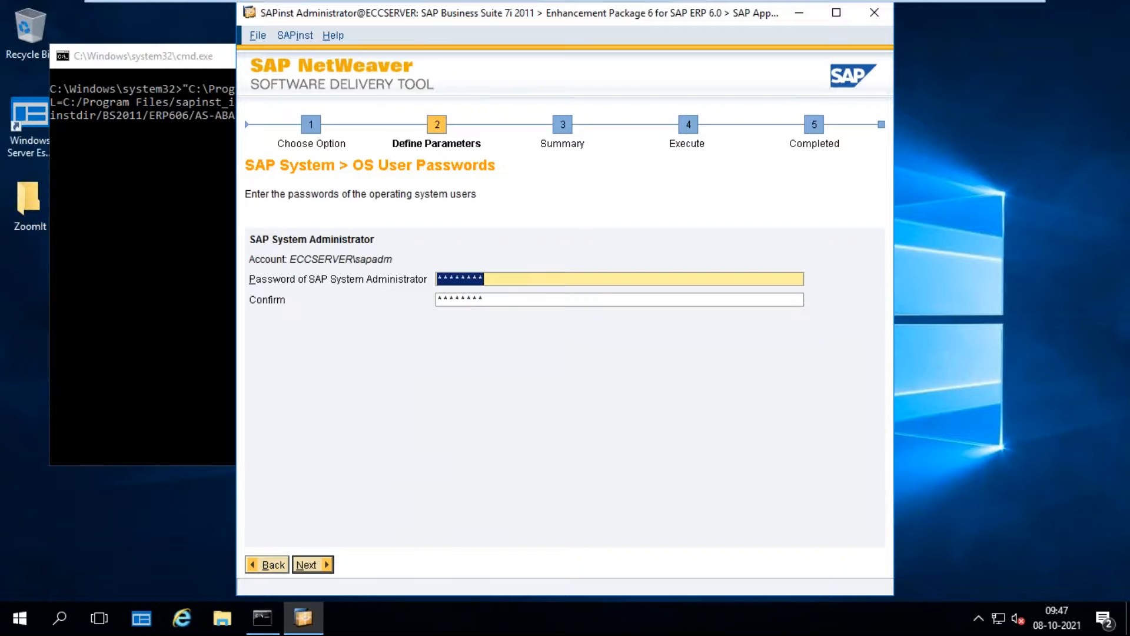
pyautogui.click(307, 564)
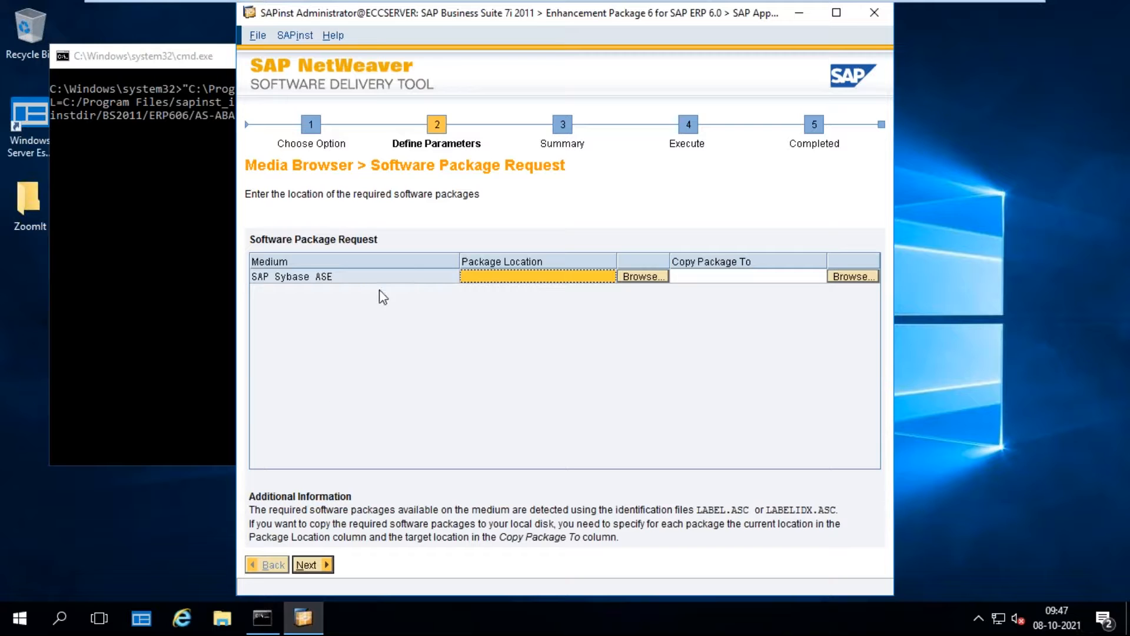
# Step: Open the file browser for the SAP Sybase ASE package location and expand C:\Users\Administrator\Documents\SAP ECC SOFTWARE
pyautogui.click(652, 273)
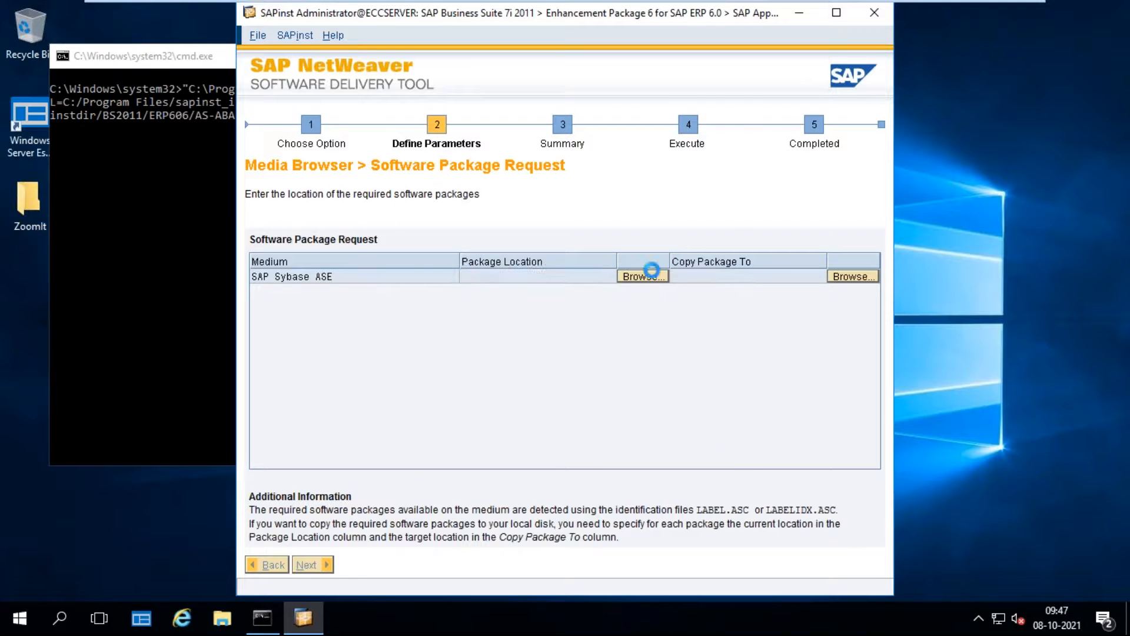
pyautogui.click(419, 165)
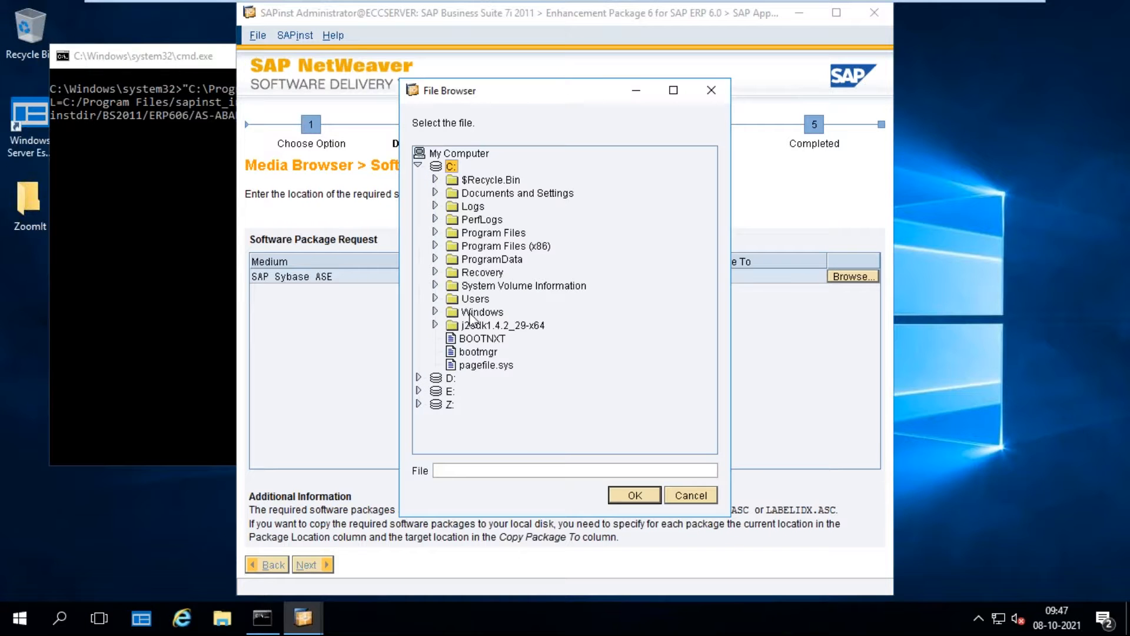
pyautogui.click(435, 298)
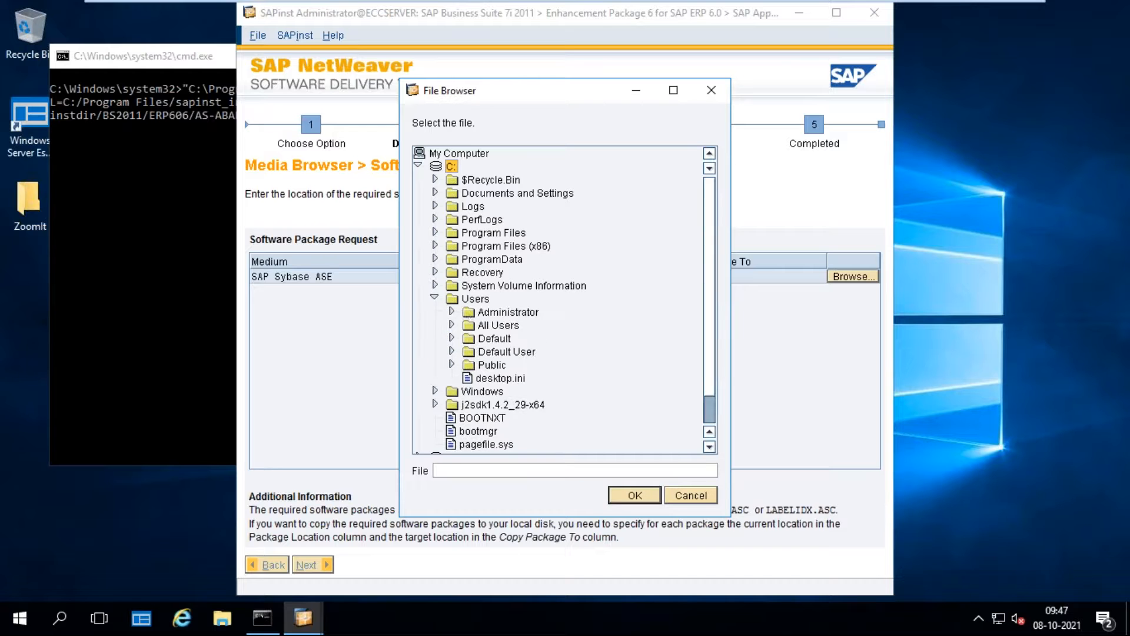
pyautogui.click(452, 311)
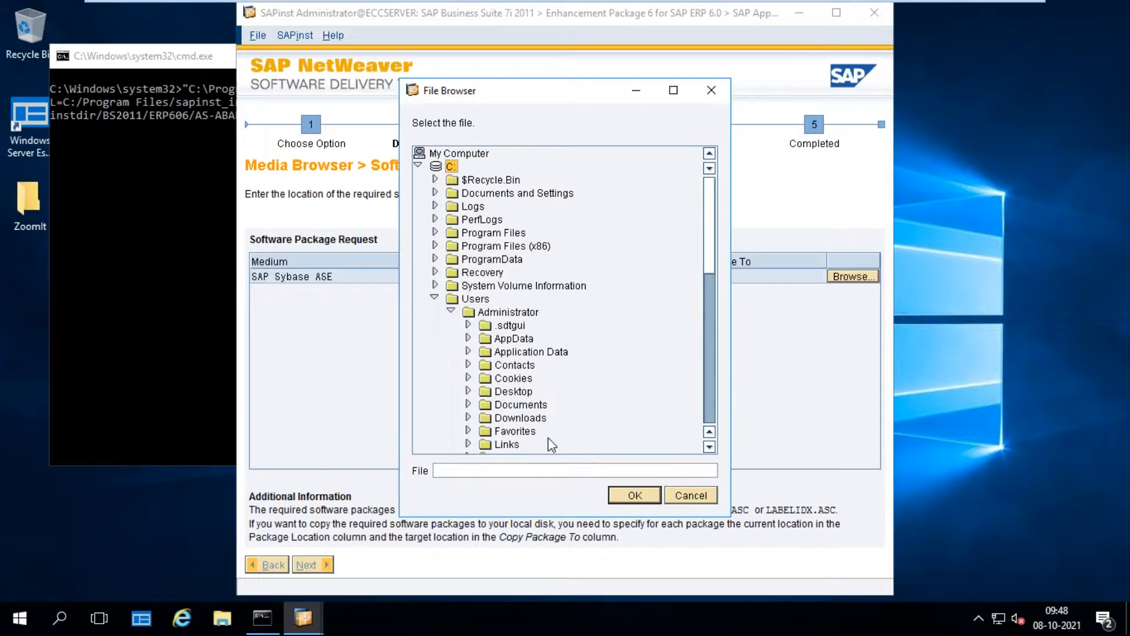
pyautogui.click(470, 404)
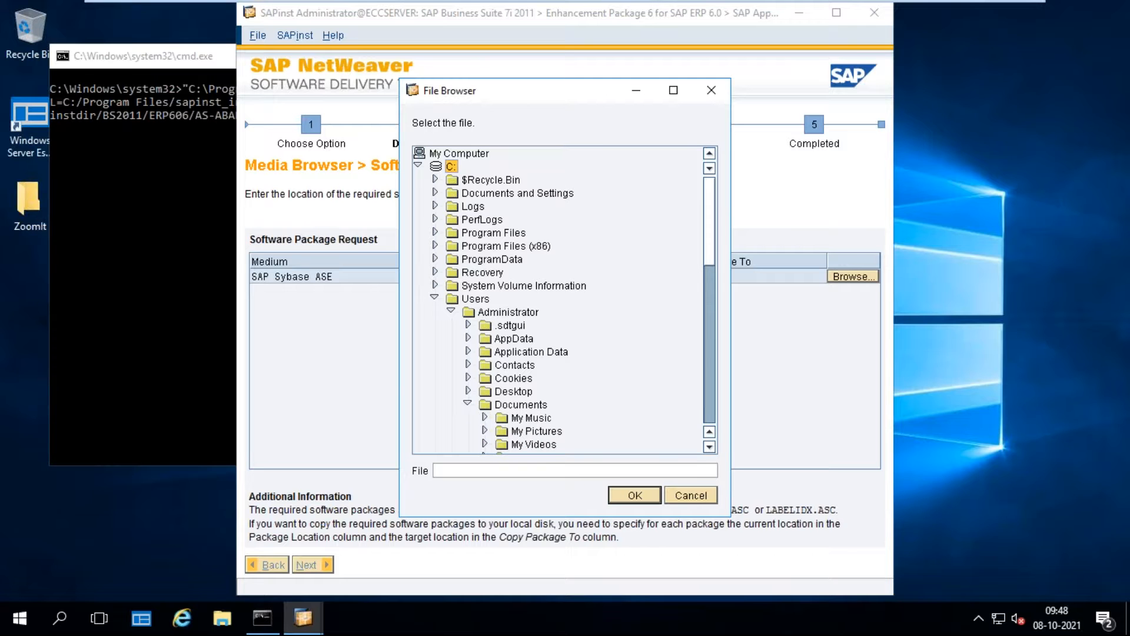
pyautogui.click(710, 447)
pyautogui.click(709, 447)
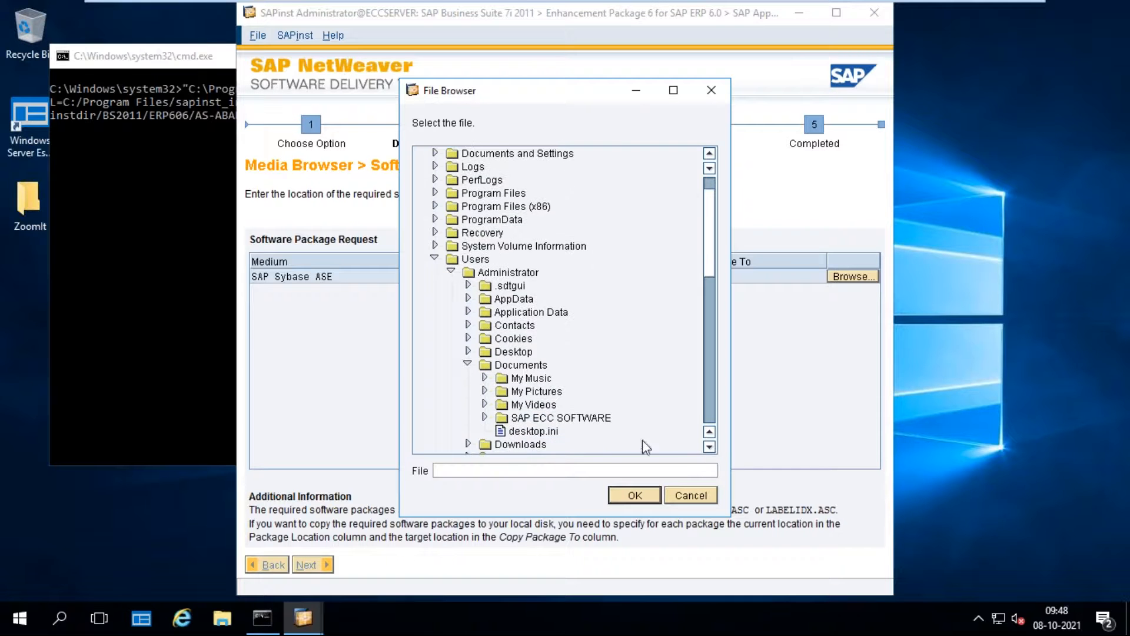
pyautogui.click(485, 418)
# Step: Try to continue with the upper-level NW_7.03_Kernel_7.20_EXT_Sybase_ASE folder in SAP ECC SOFTWARE as the SAP Sybase ASE package location
pyautogui.moveTo(566, 99); pyautogui.dragTo(633, 75)
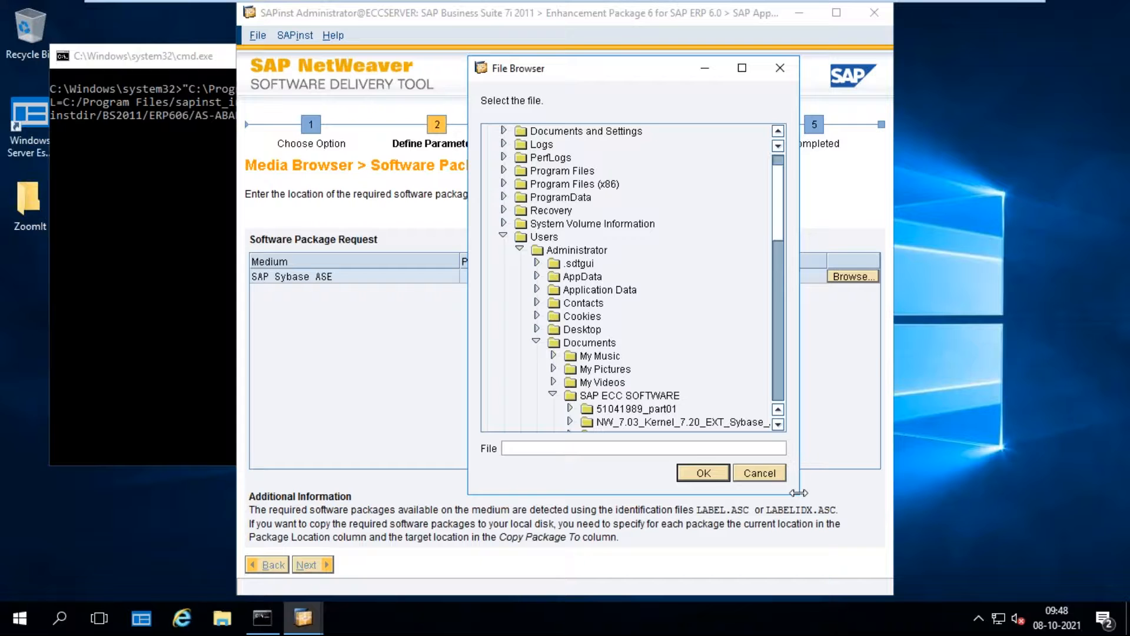
pyautogui.moveTo(802, 495); pyautogui.dragTo(991, 566)
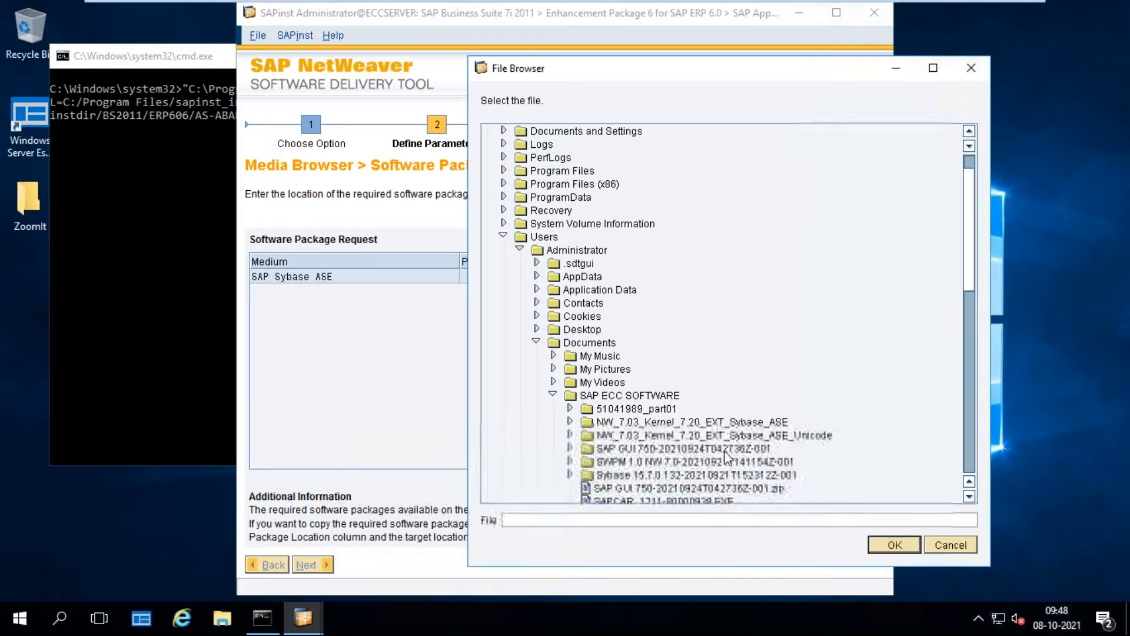
pyautogui.click(699, 423)
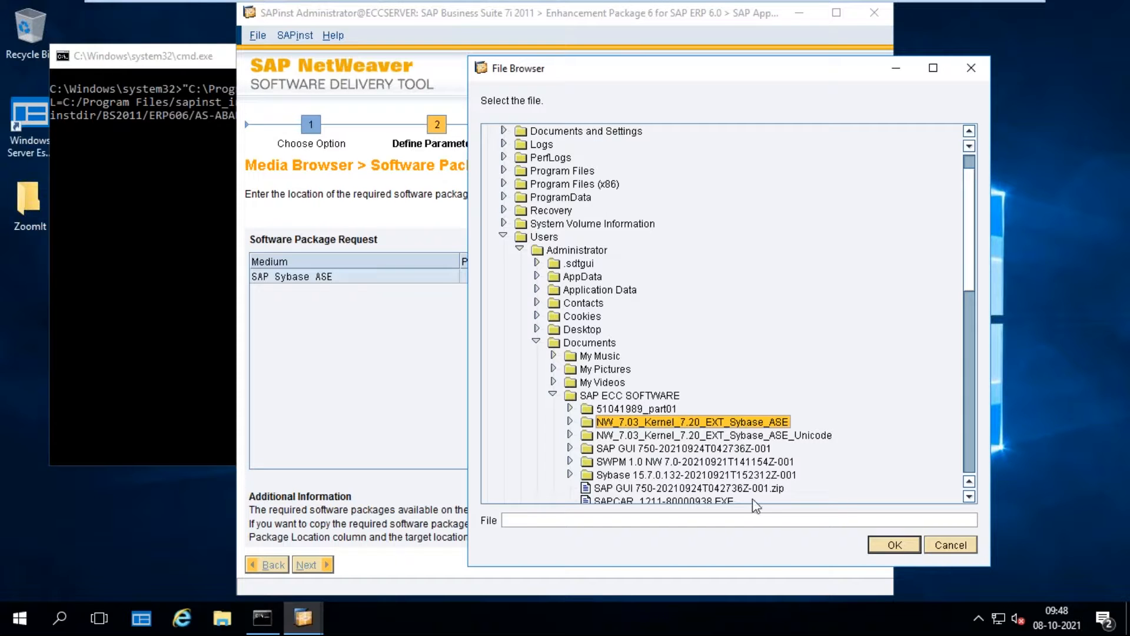
pyautogui.click(898, 548)
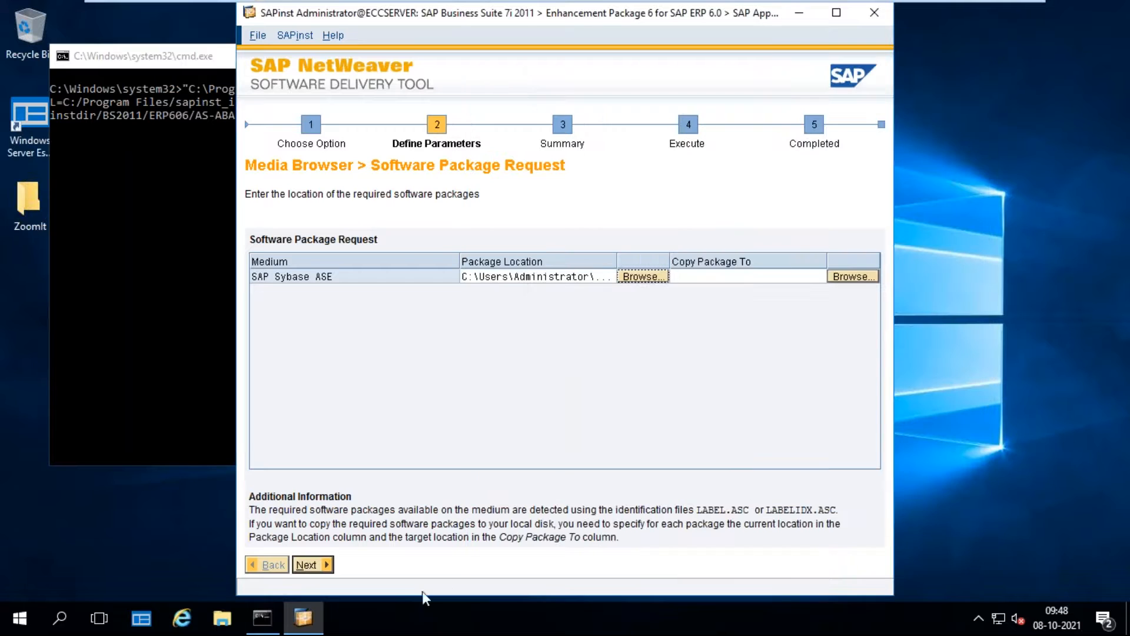
pyautogui.click(308, 565)
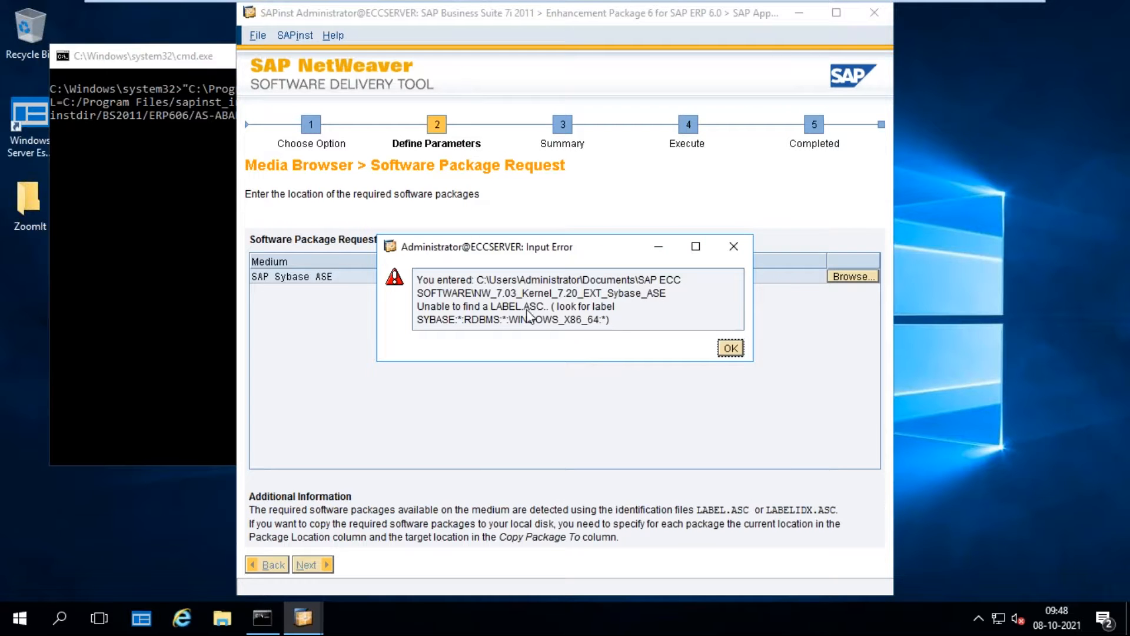
pyautogui.click(731, 349)
# Step: Reopen the file browser for the SAP Sybase ASE package location and expand C:\Users\Administrator\Documents\SAP ECC SOFTWARE
pyautogui.click(642, 276)
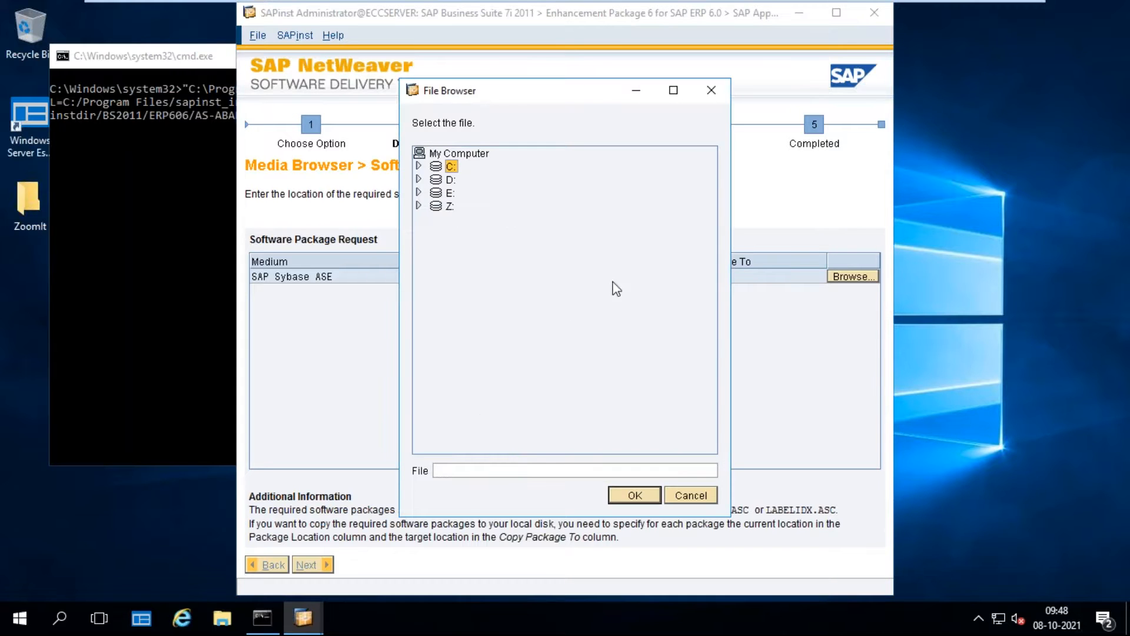
pyautogui.click(419, 166)
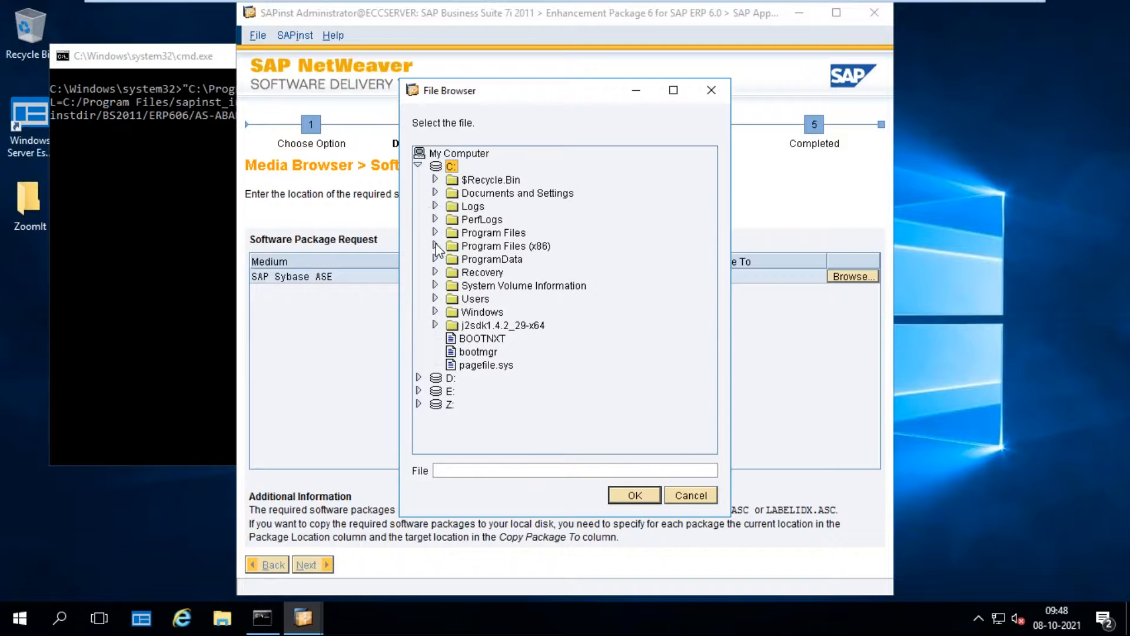
pyautogui.click(435, 297)
pyautogui.click(451, 310)
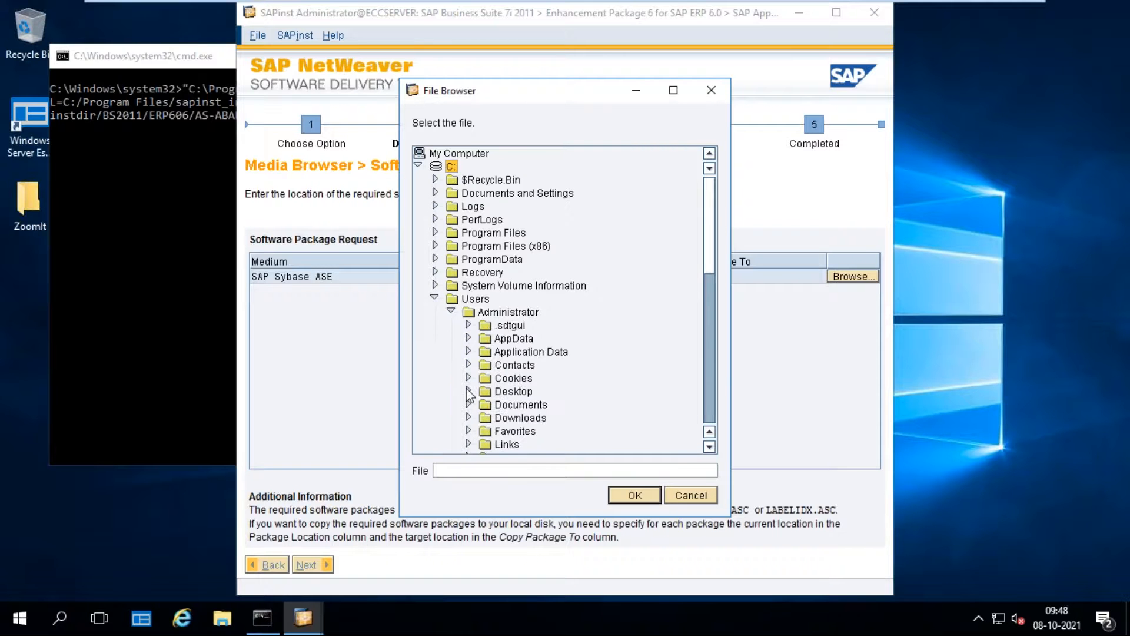
pyautogui.click(468, 403)
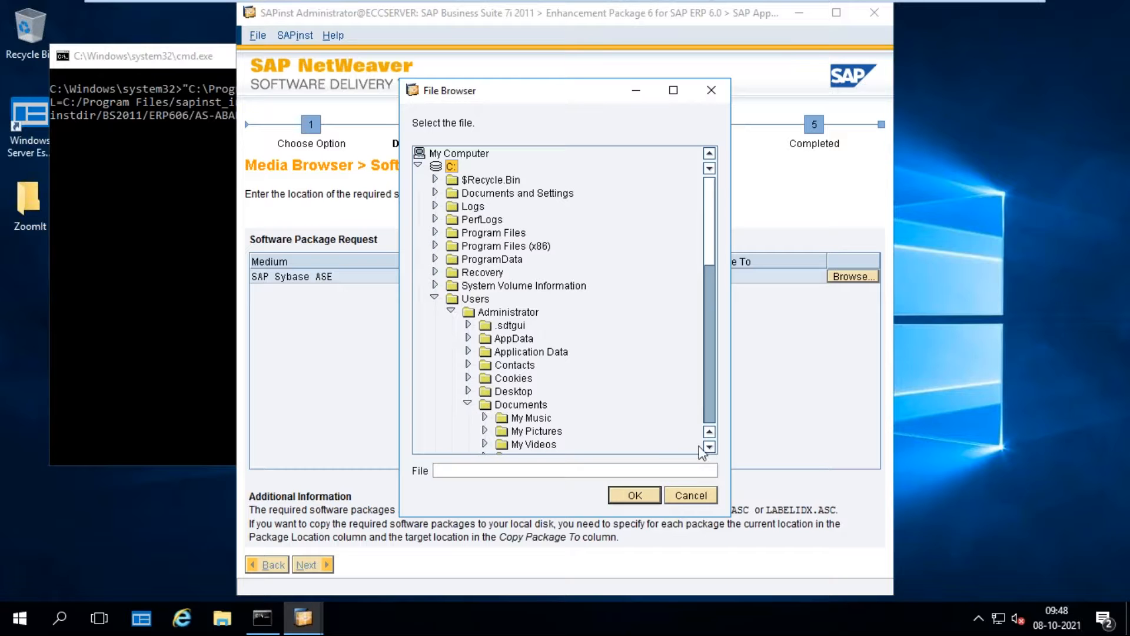
pyautogui.scroll(-2, 708, 447)
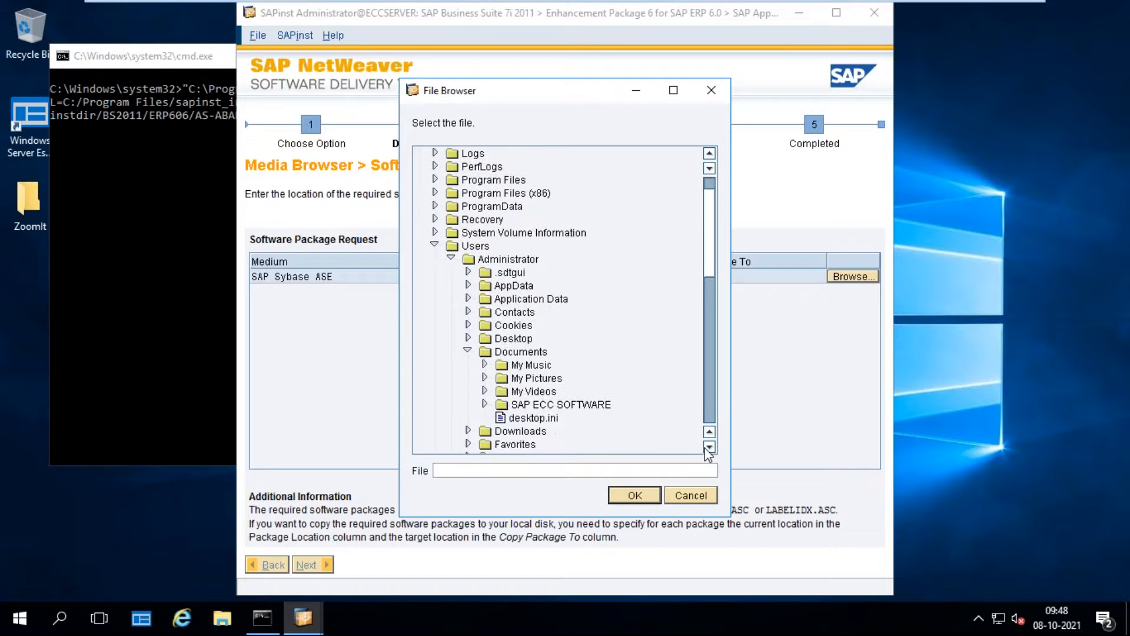
pyautogui.click(485, 404)
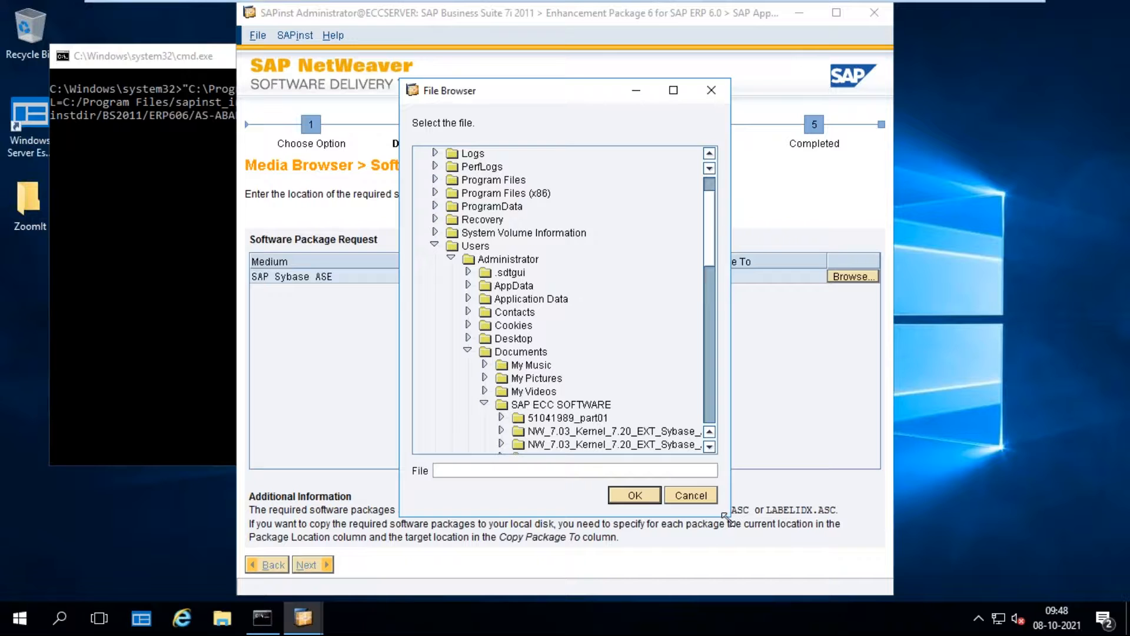
pyautogui.moveTo(731, 517); pyautogui.dragTo(940, 563)
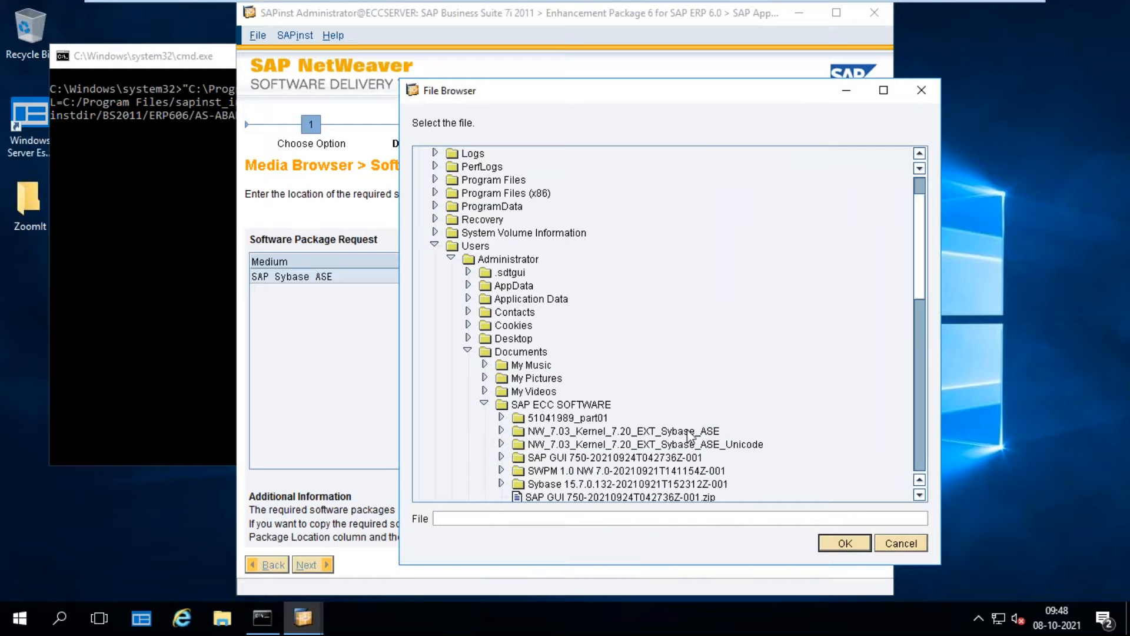
# Step: Try to continue with DATA_UNITS of the nested NW_7.03_Kernel_7.20_EXT_Sybase_ASE_ folder as the SAP Sybase ASE package location
pyautogui.click(501, 432)
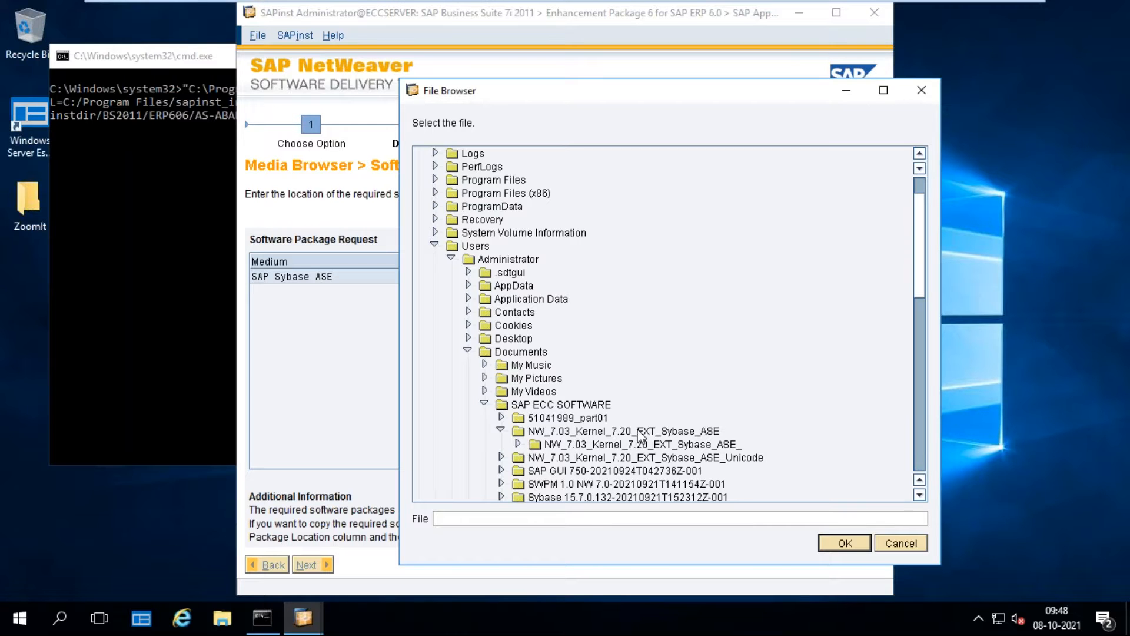
pyautogui.click(518, 444)
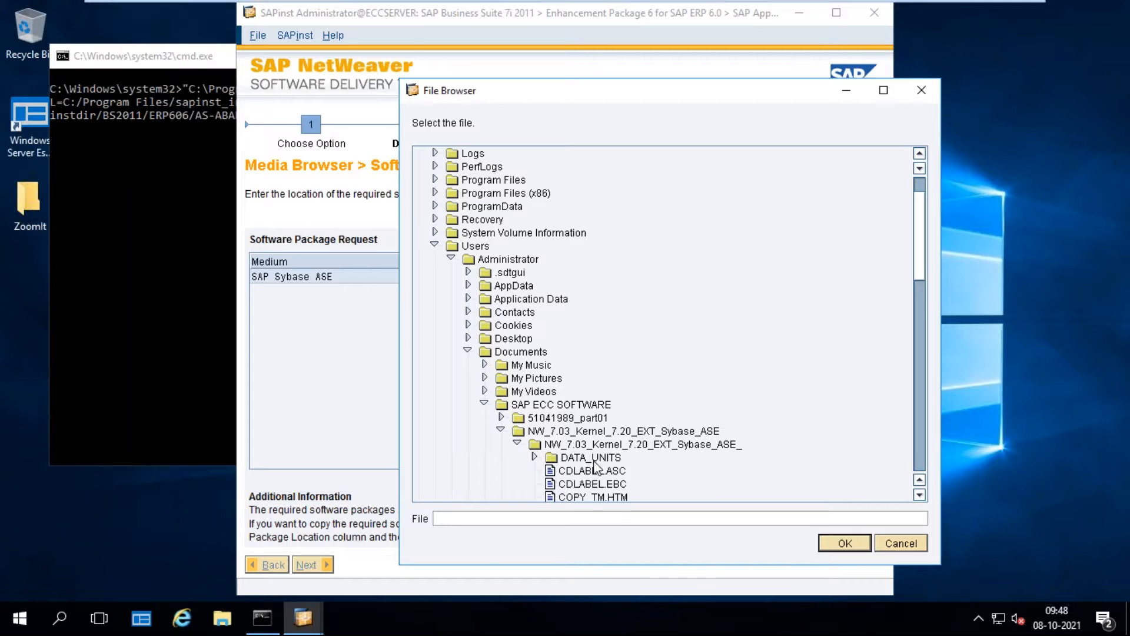
pyautogui.click(535, 458)
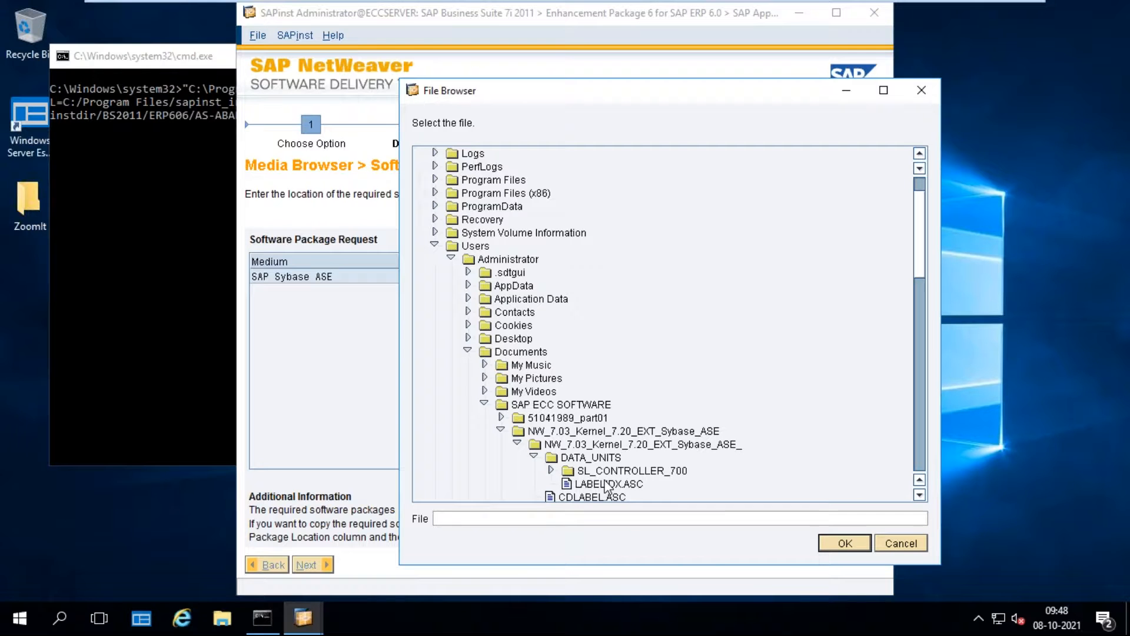
pyautogui.click(610, 459)
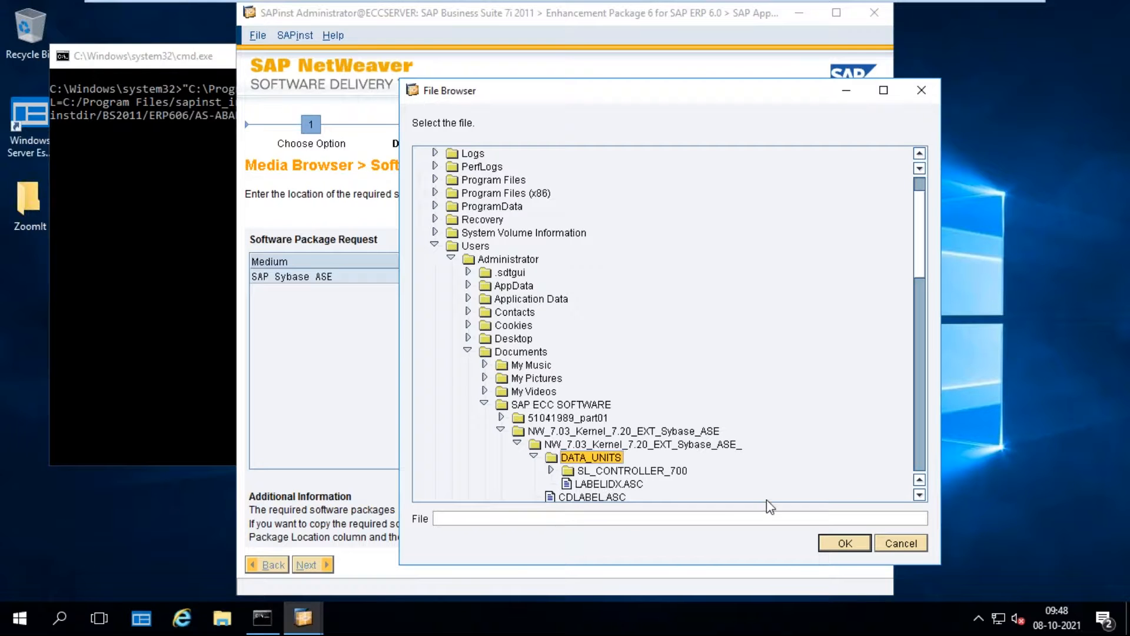
pyautogui.click(834, 545)
pyautogui.click(307, 565)
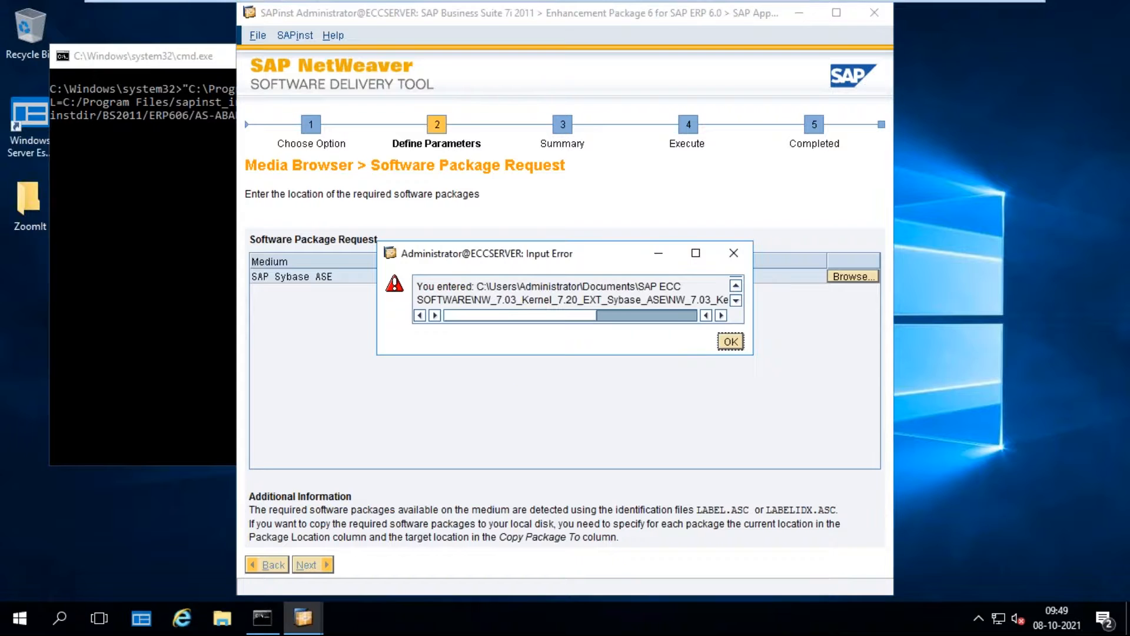
pyautogui.click(730, 342)
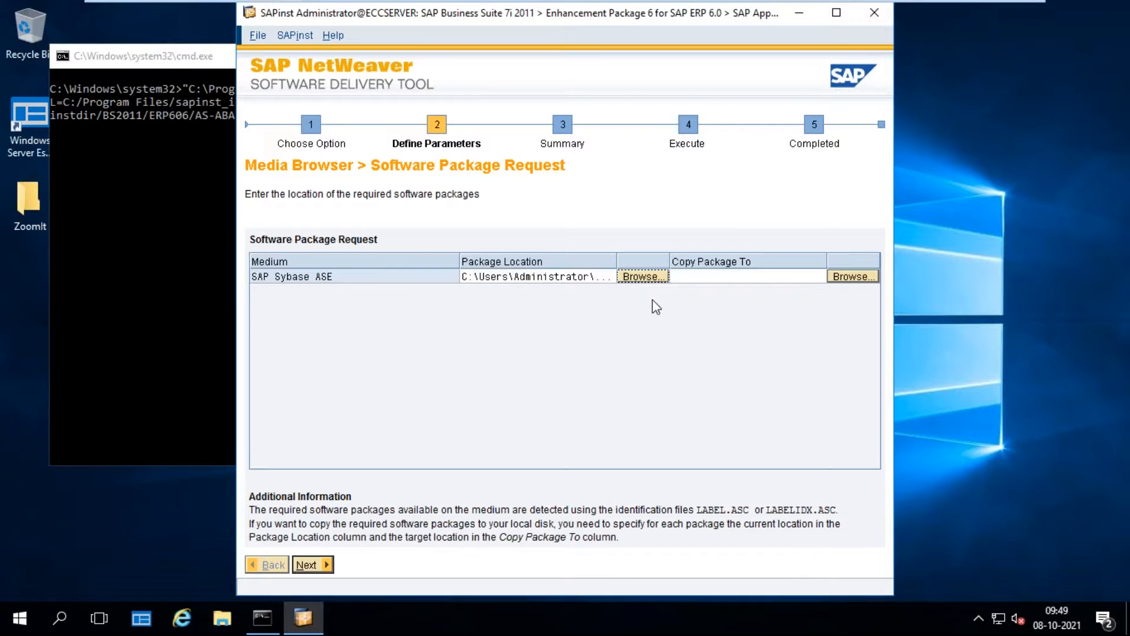
# Step: Reopen the file browser for the SAP Sybase ASE package location and expand SAP ECC SOFTWARE in C:\Users\Administrator\Documents
pyautogui.click(645, 277)
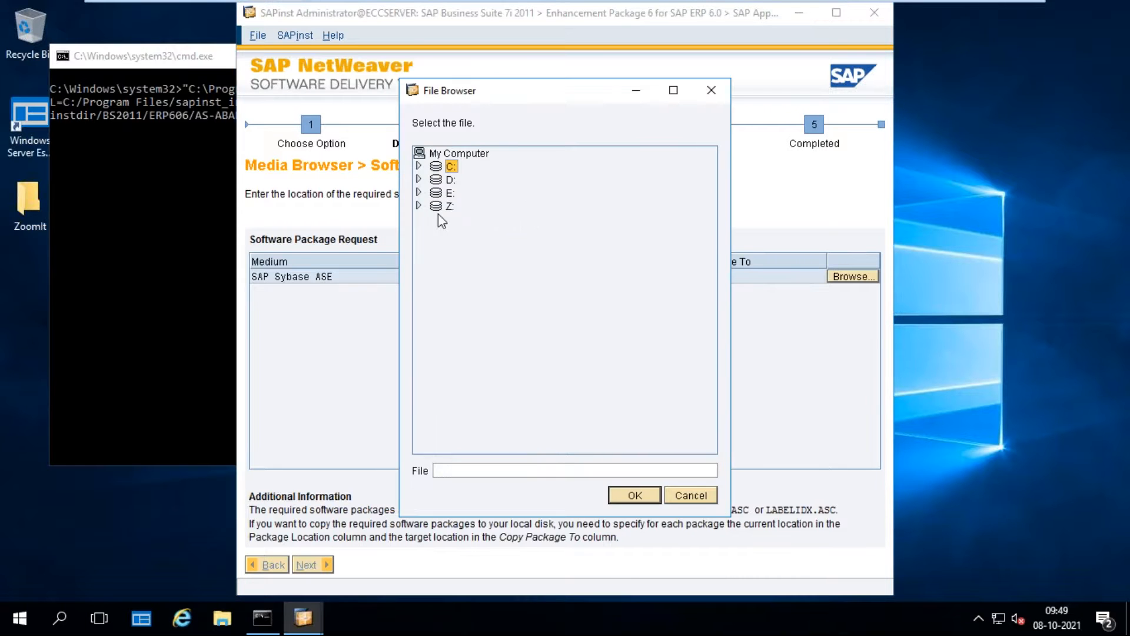
pyautogui.click(419, 166)
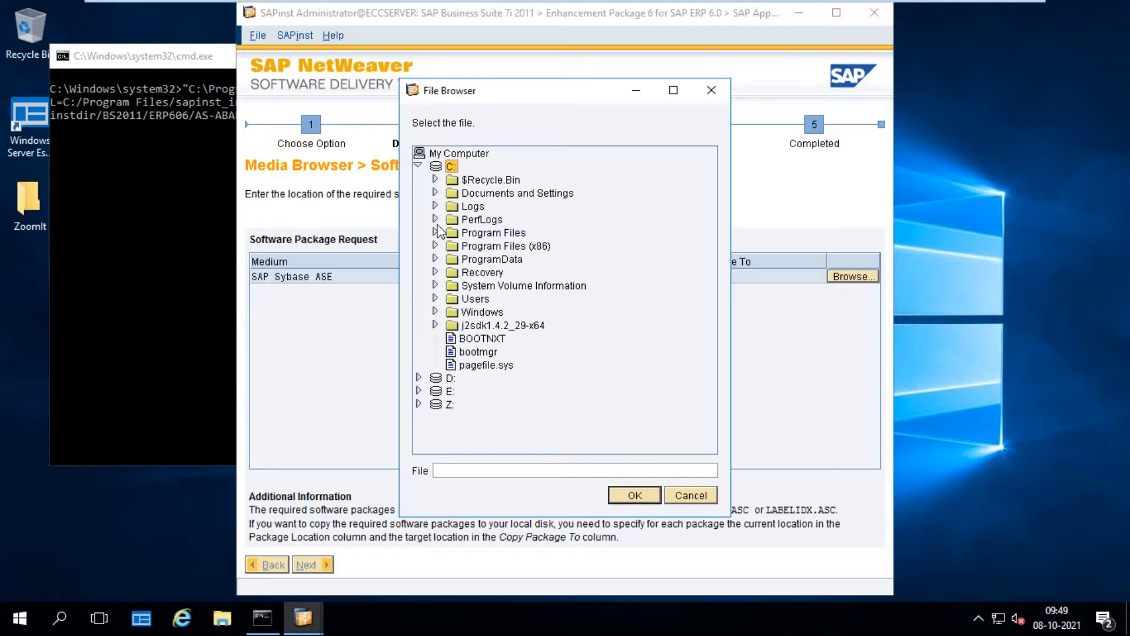
pyautogui.click(435, 300)
pyautogui.click(452, 312)
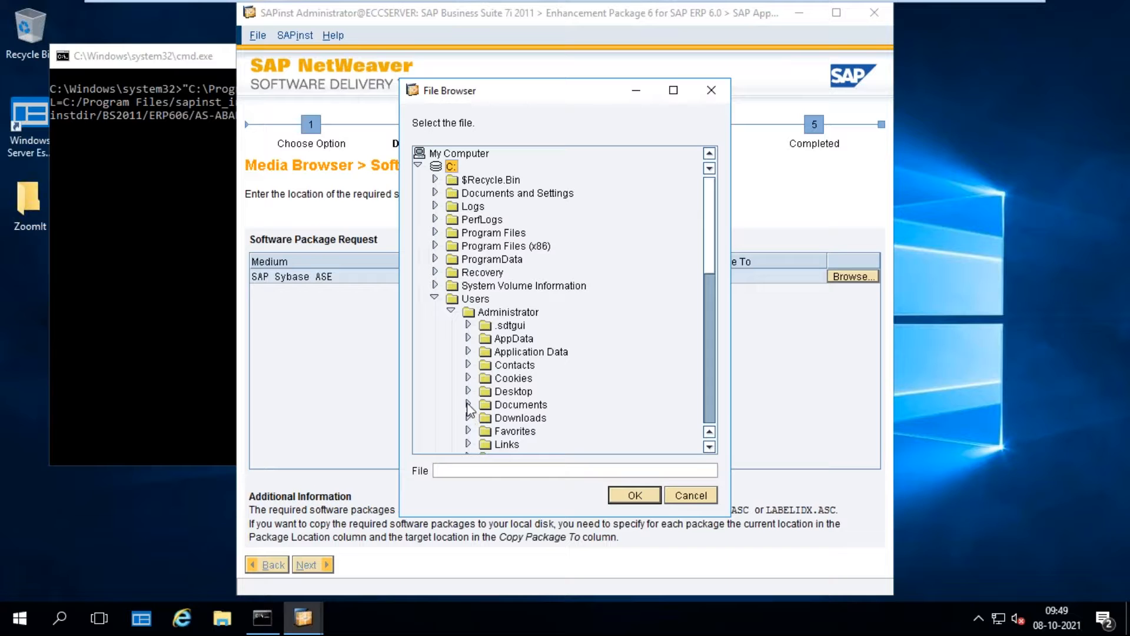
pyautogui.click(468, 405)
pyautogui.click(709, 446)
pyautogui.click(710, 446)
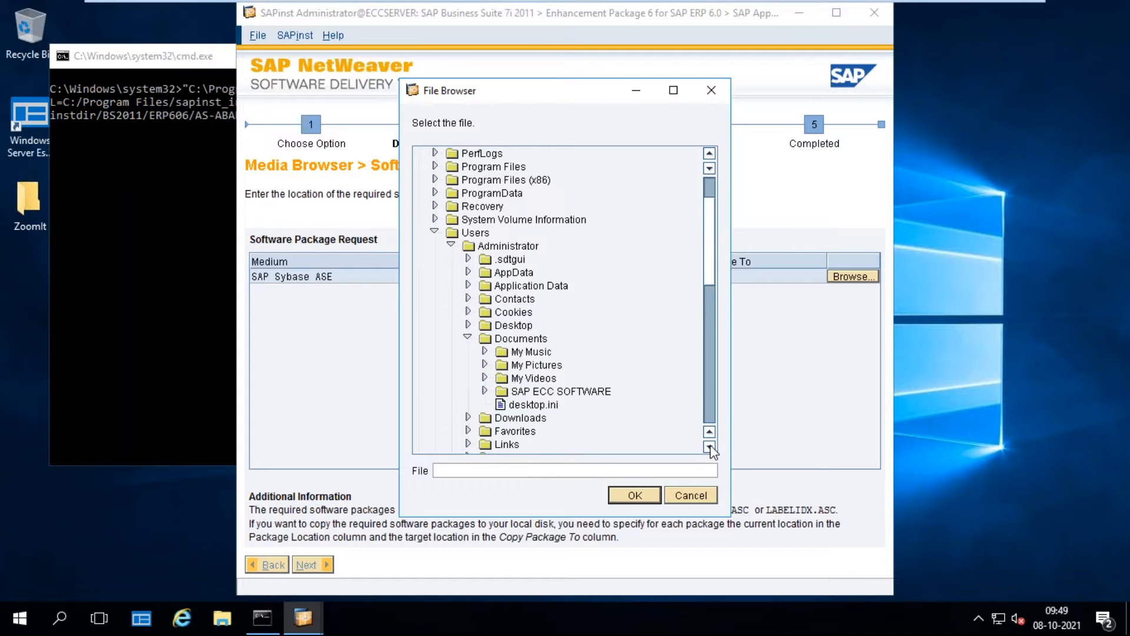
pyautogui.click(709, 446)
pyautogui.click(483, 338)
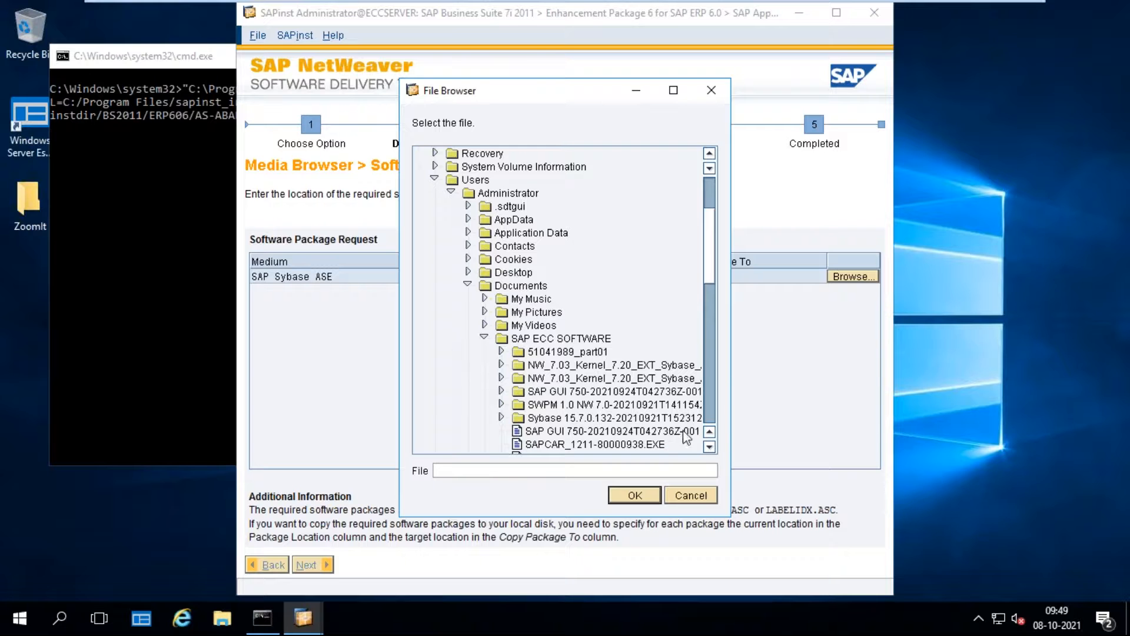
pyautogui.moveTo(730, 515); pyautogui.dragTo(924, 590)
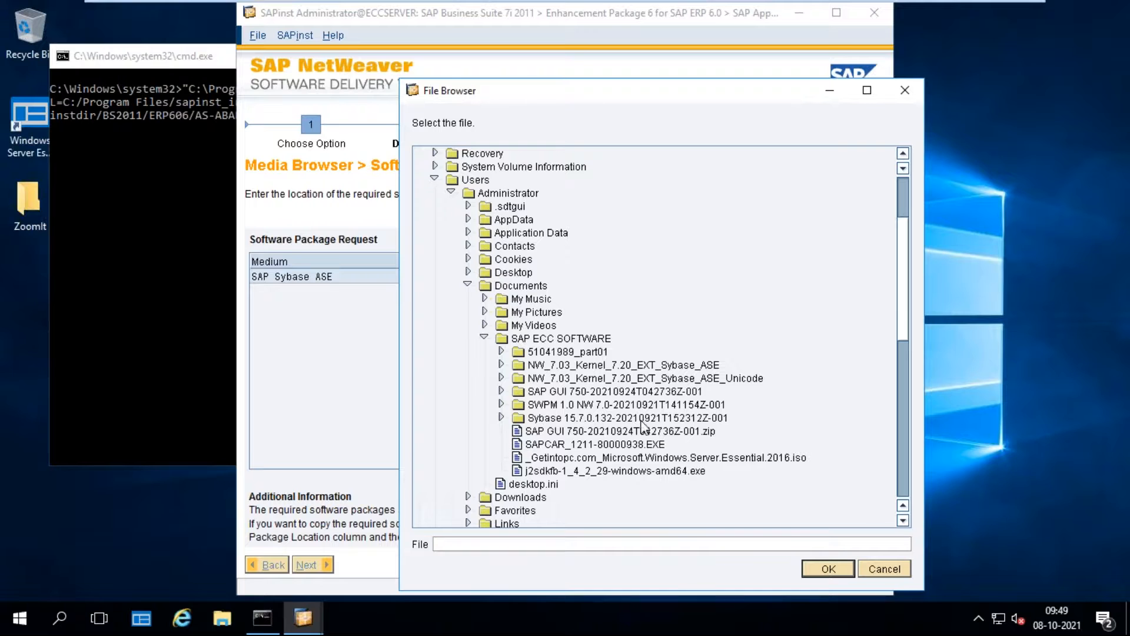
# Step: Set the SAP Sybase ASE package location to SYBASE_WINDOWS_X86_64 in Sybase 15.7.0.132 of the Sybase 15.7.0.132-20210921T152312Z-001 folder, and continue the installation
pyautogui.click(665, 419)
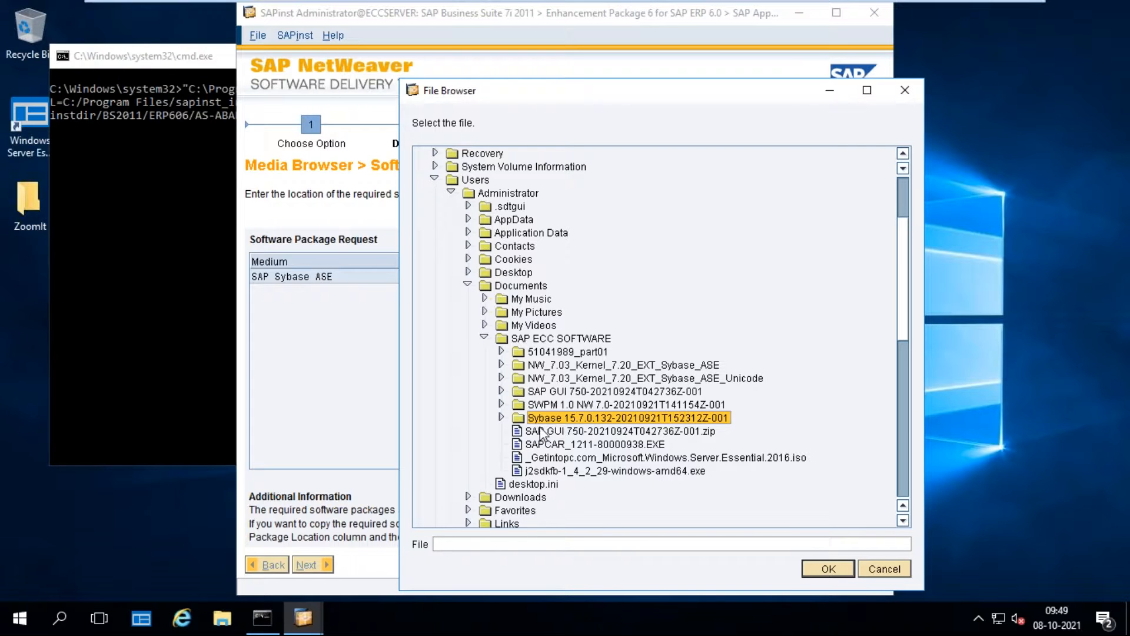
pyautogui.click(502, 418)
pyautogui.click(518, 430)
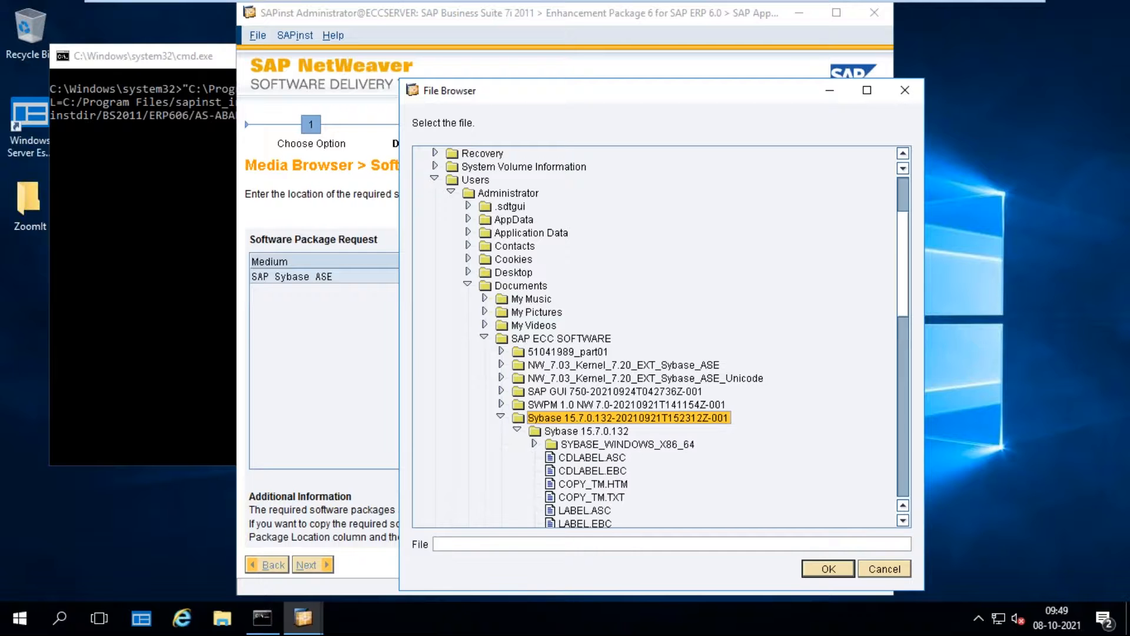
pyautogui.click(629, 445)
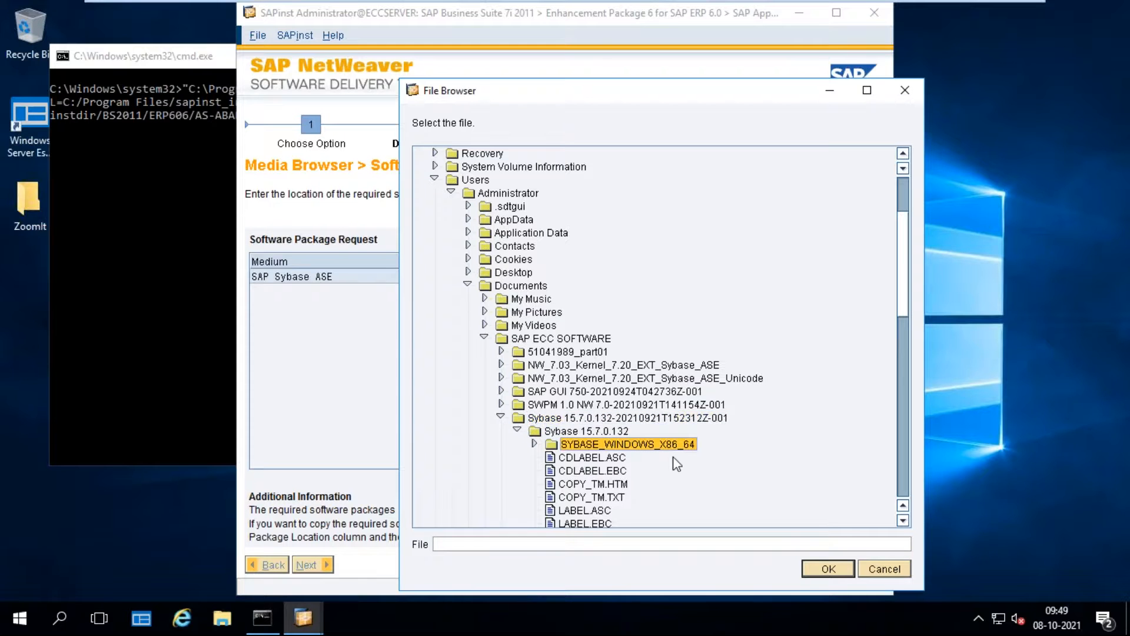
pyautogui.click(826, 568)
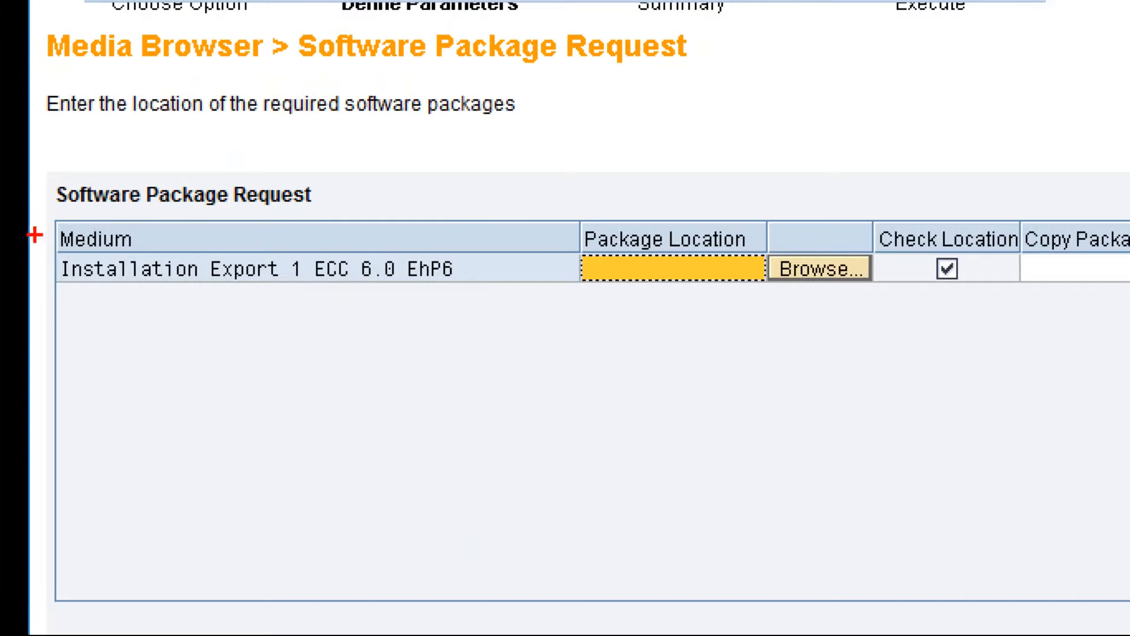
pyautogui.moveTo(239, 259); pyautogui.dragTo(416, 299)
pyautogui.press('Escape')
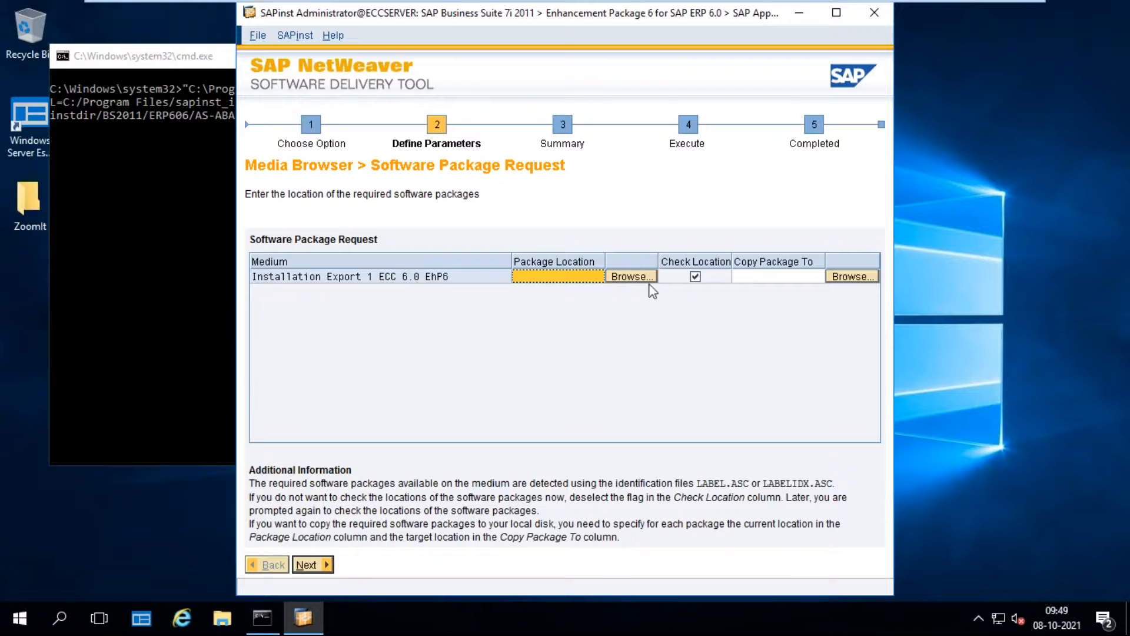
# Step: Open the file browser for the Installation Export 1 package location and expand C:\Users\Administrator\Documents\SAP ECC SOFTWARE, widening the browser to show full folder names
pyautogui.click(631, 277)
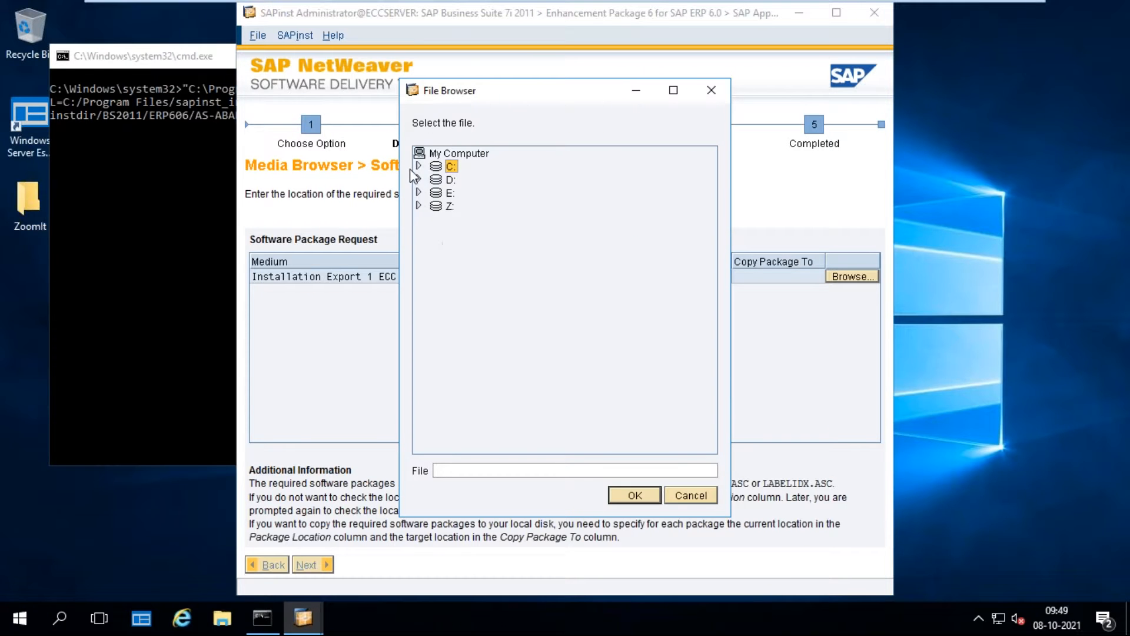
pyautogui.click(417, 167)
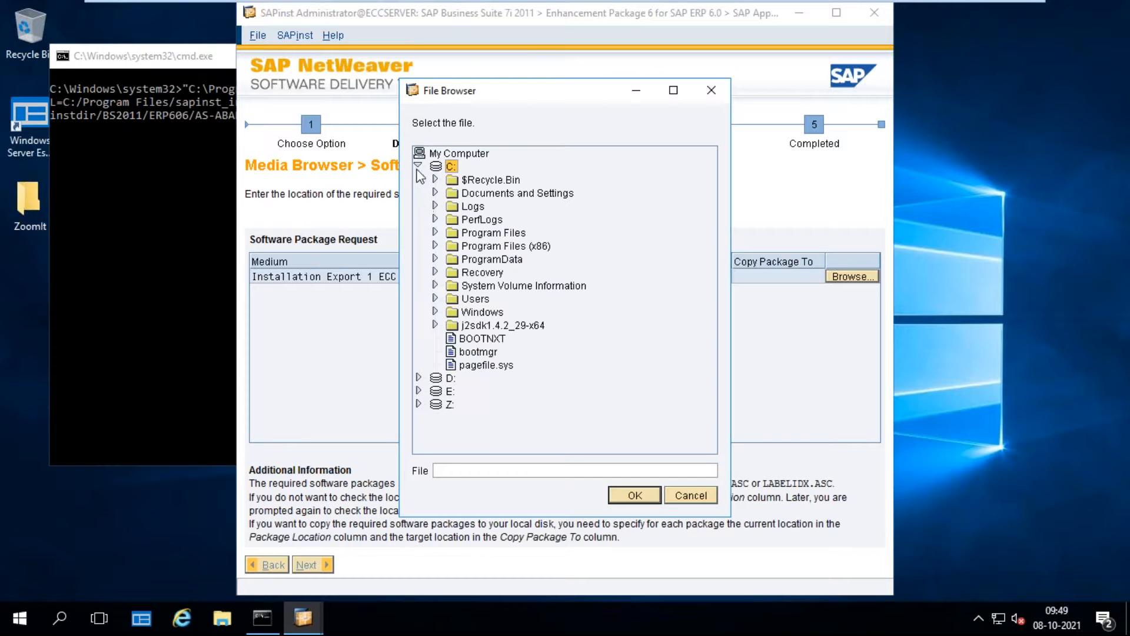
pyautogui.click(435, 299)
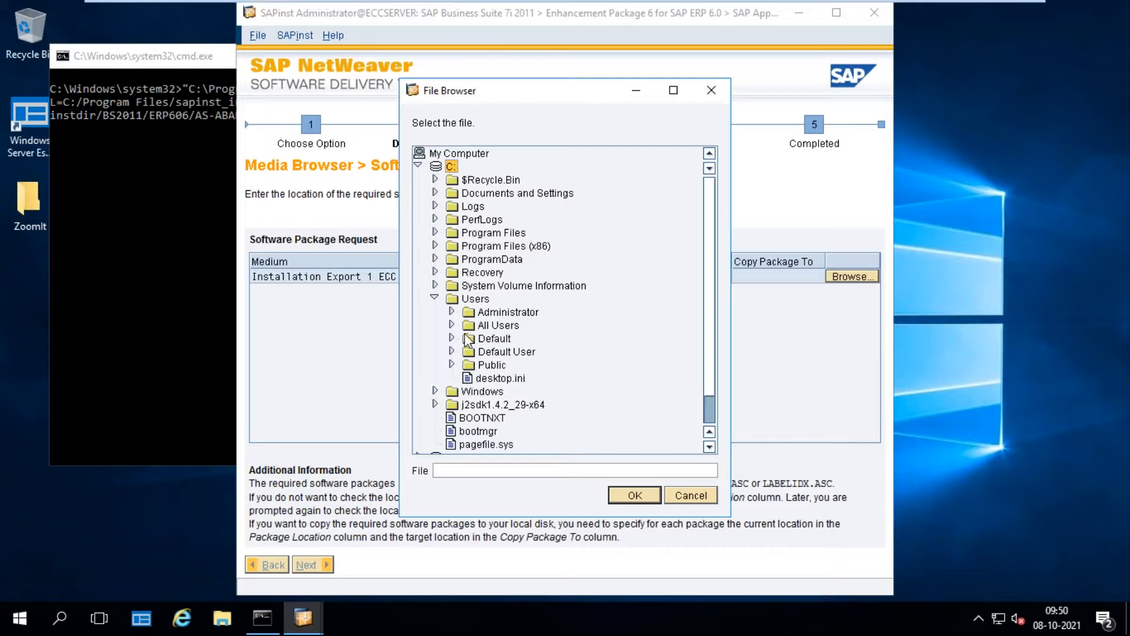
pyautogui.click(452, 312)
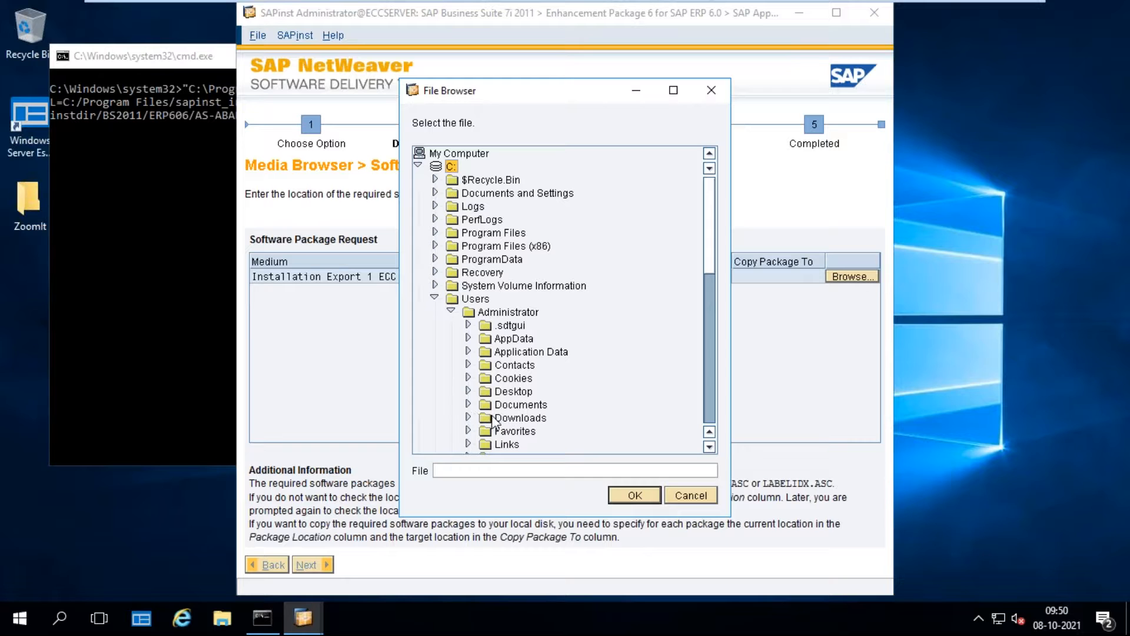
pyautogui.click(468, 404)
pyautogui.click(710, 447)
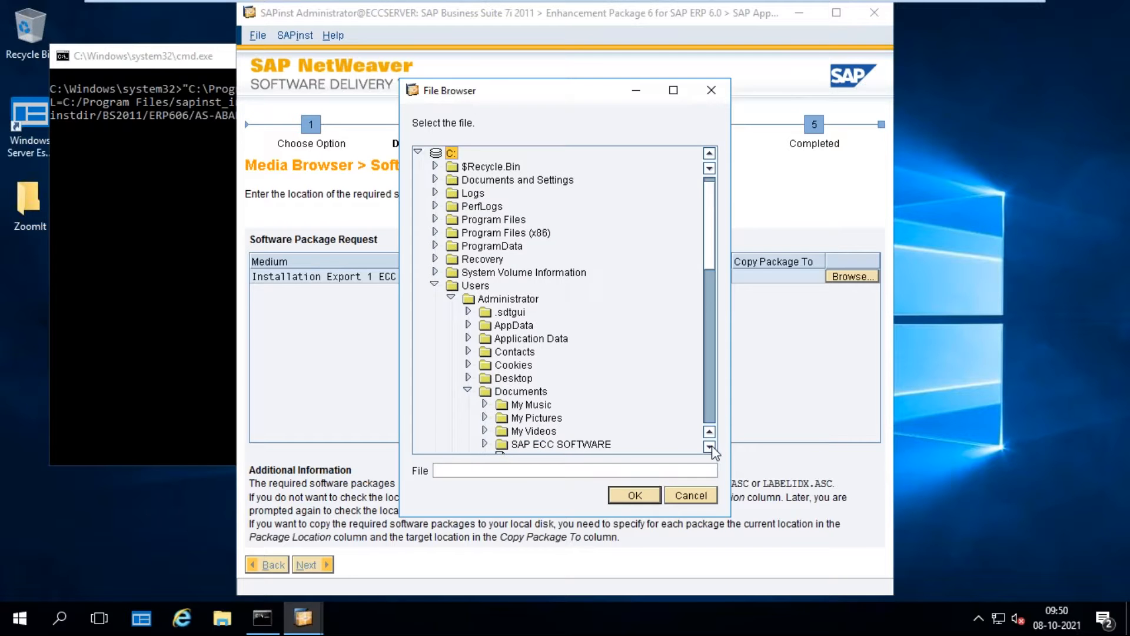
pyautogui.click(709, 447)
pyautogui.scroll(-5, 651, 404)
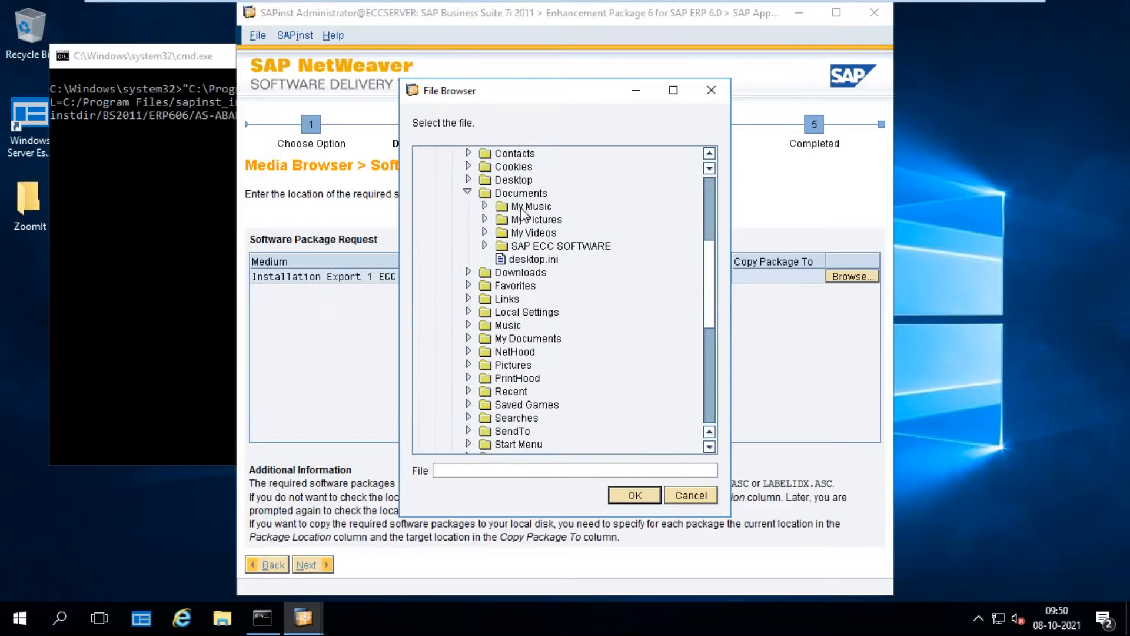
pyautogui.click(485, 246)
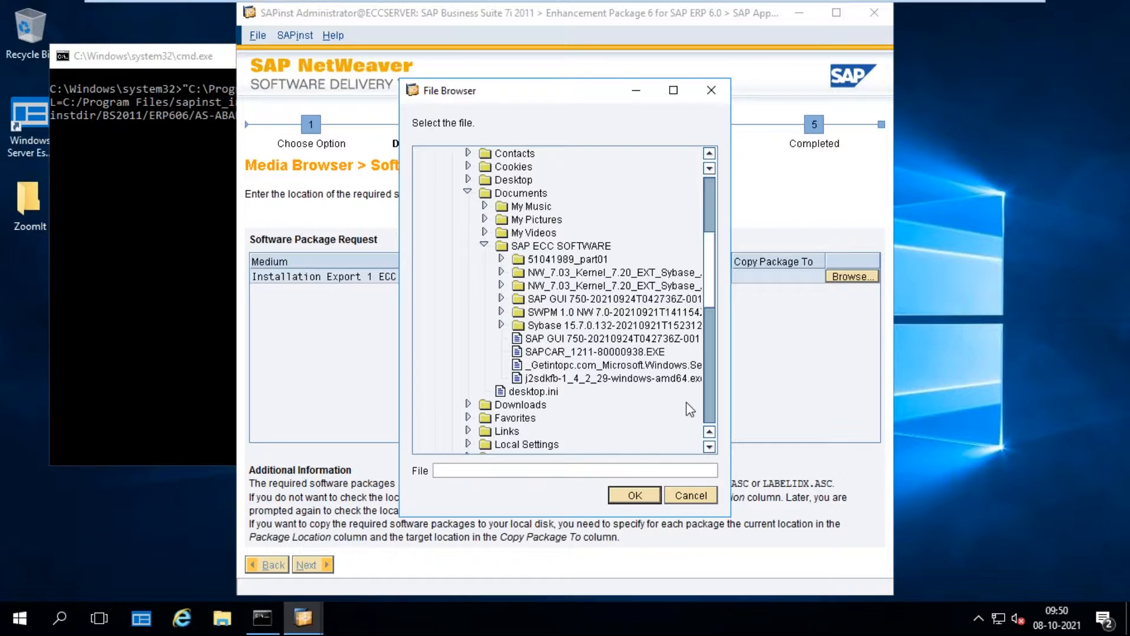
pyautogui.moveTo(771, 516); pyautogui.dragTo(902, 517)
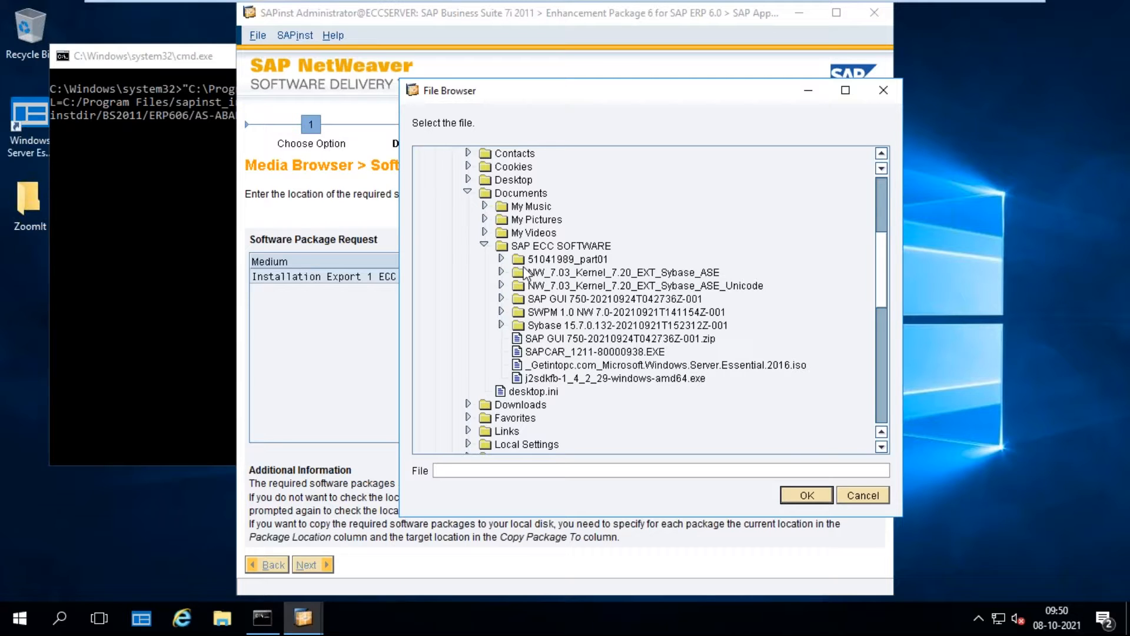
# Step: Set the Installation Export 1 ECC 6.0 EhP6 package location to 51041989_1 in the 51041989_part01 folder, and continue the installation
pyautogui.click(501, 259)
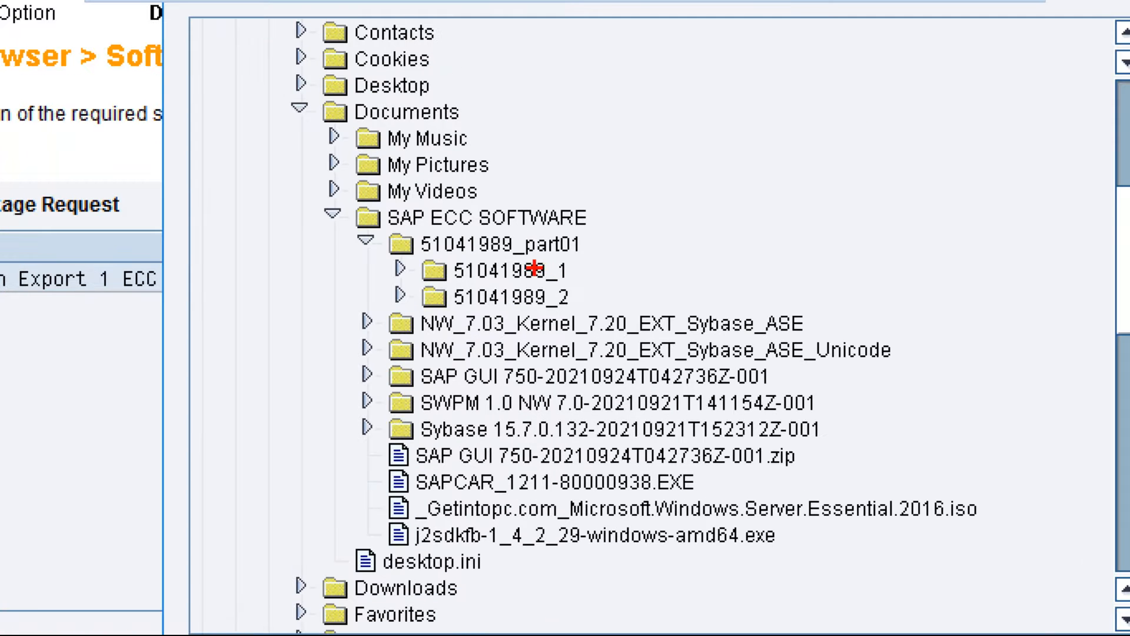
pyautogui.moveTo(571, 268); pyautogui.dragTo(717, 165)
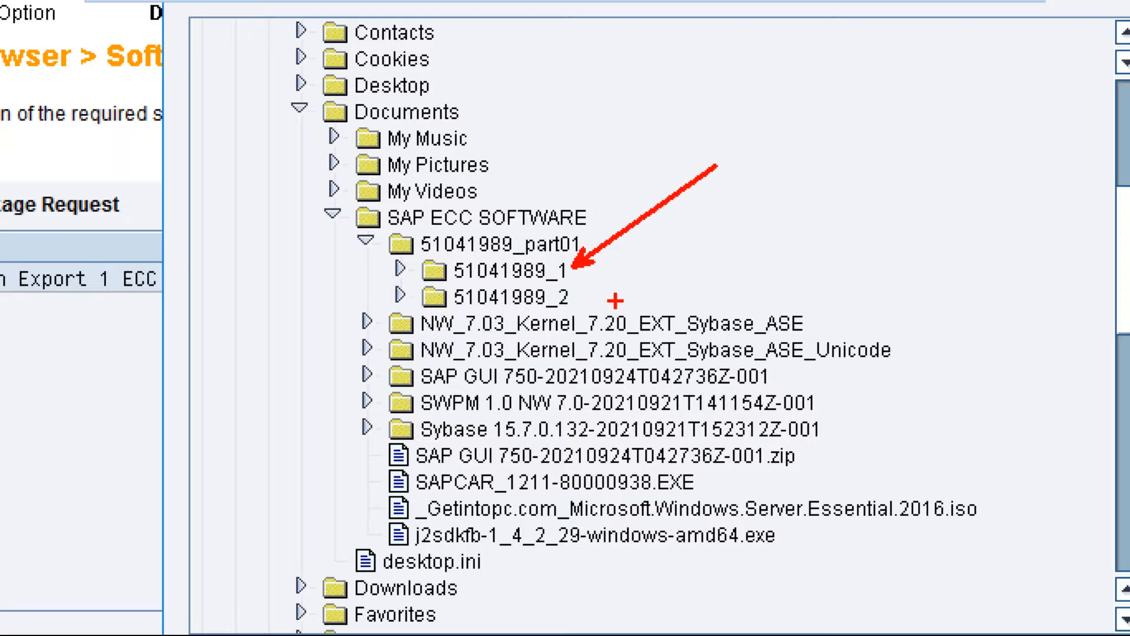
pyautogui.moveTo(591, 297); pyautogui.dragTo(853, 353)
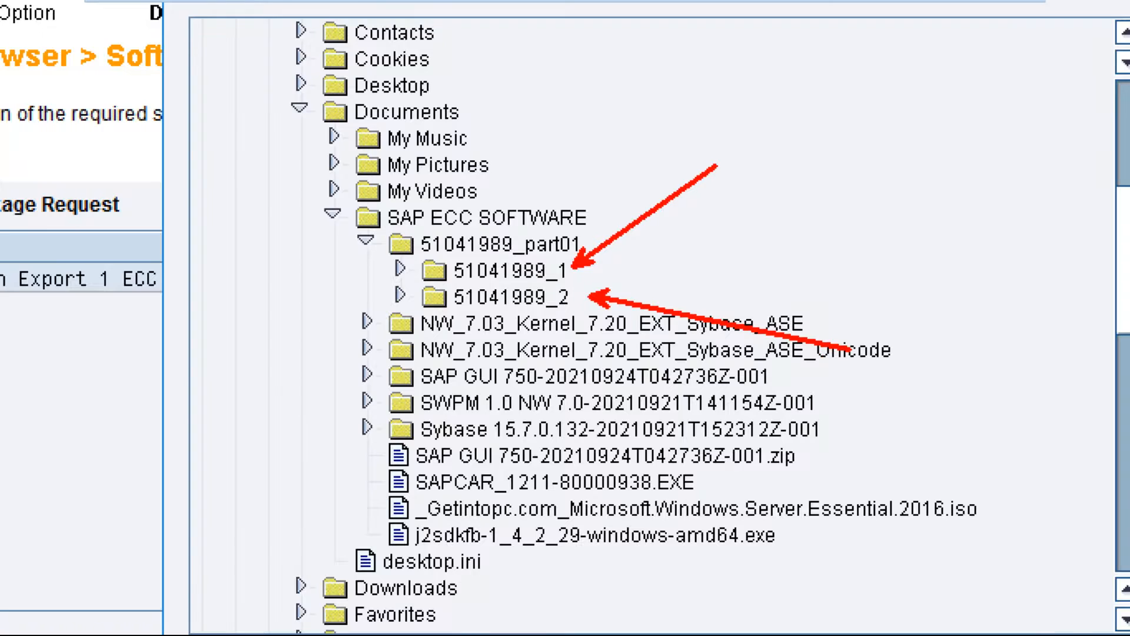
pyautogui.press('Escape')
pyautogui.click(578, 273)
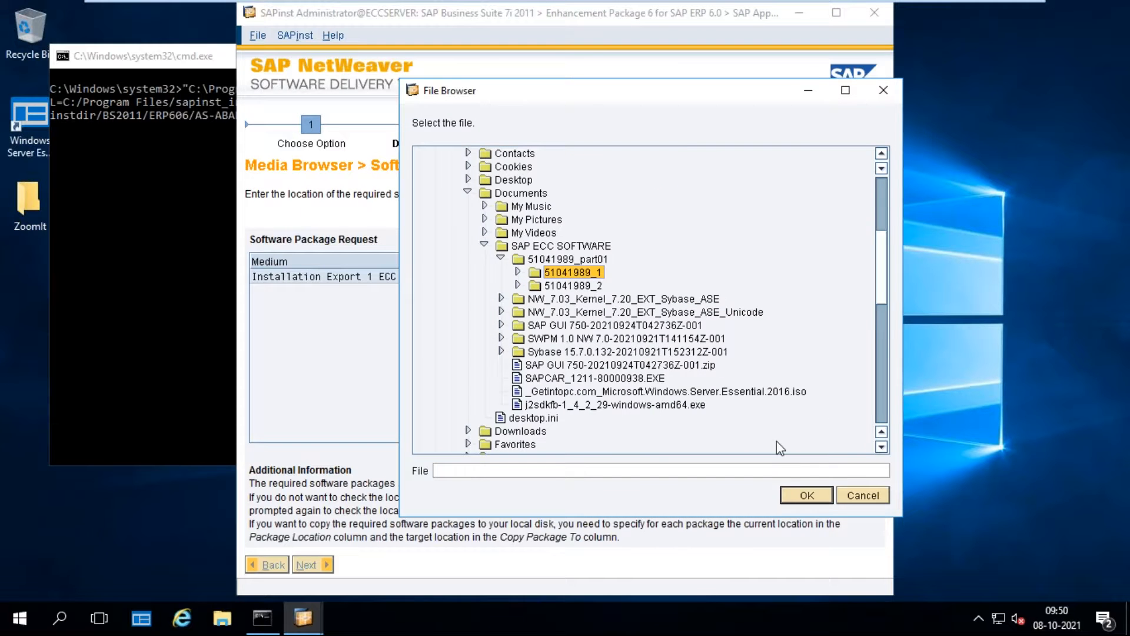
pyautogui.click(804, 495)
pyautogui.click(314, 567)
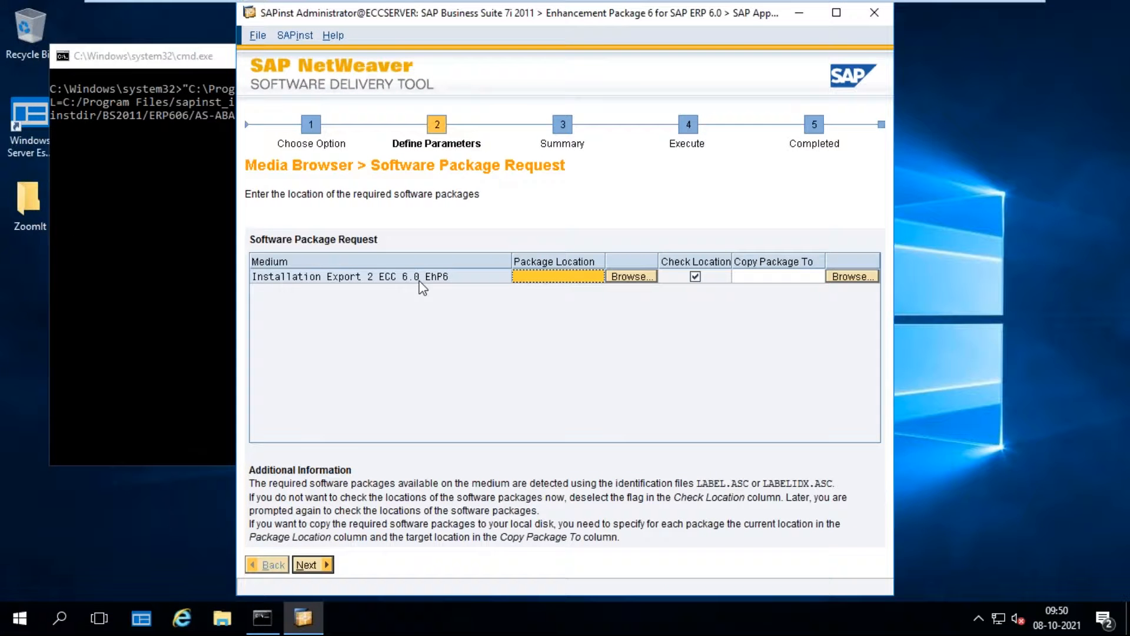
# Step: Open the file browser for the Installation Export 2 package location and expand C:\Users\Administrator\Documents\SAP ECC SOFTWARE
pyautogui.click(632, 276)
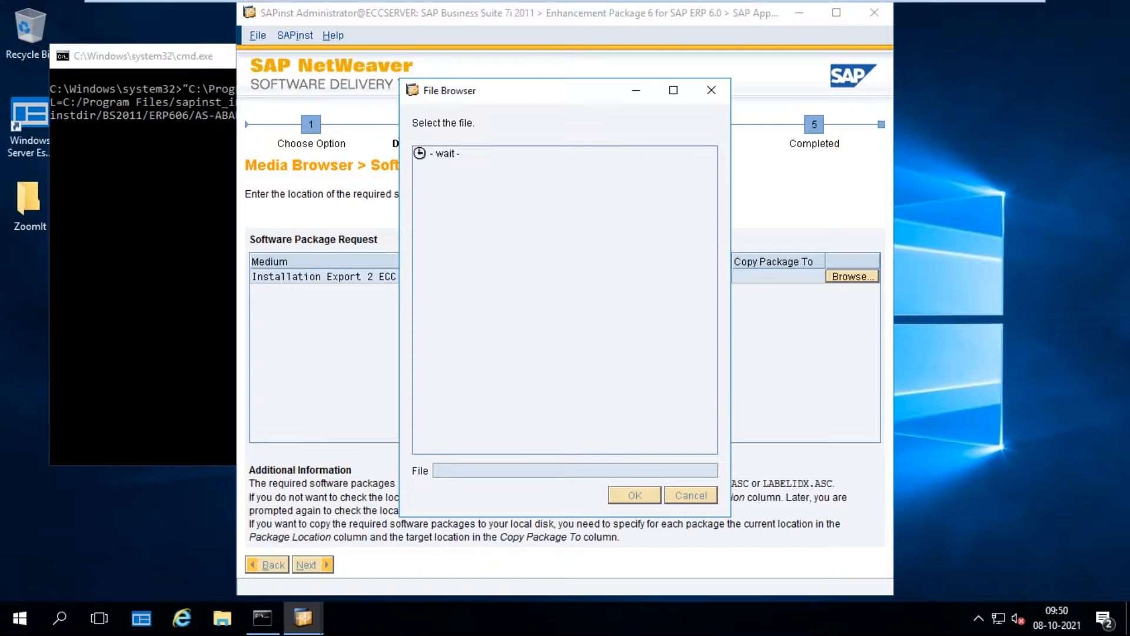
pyautogui.click(417, 165)
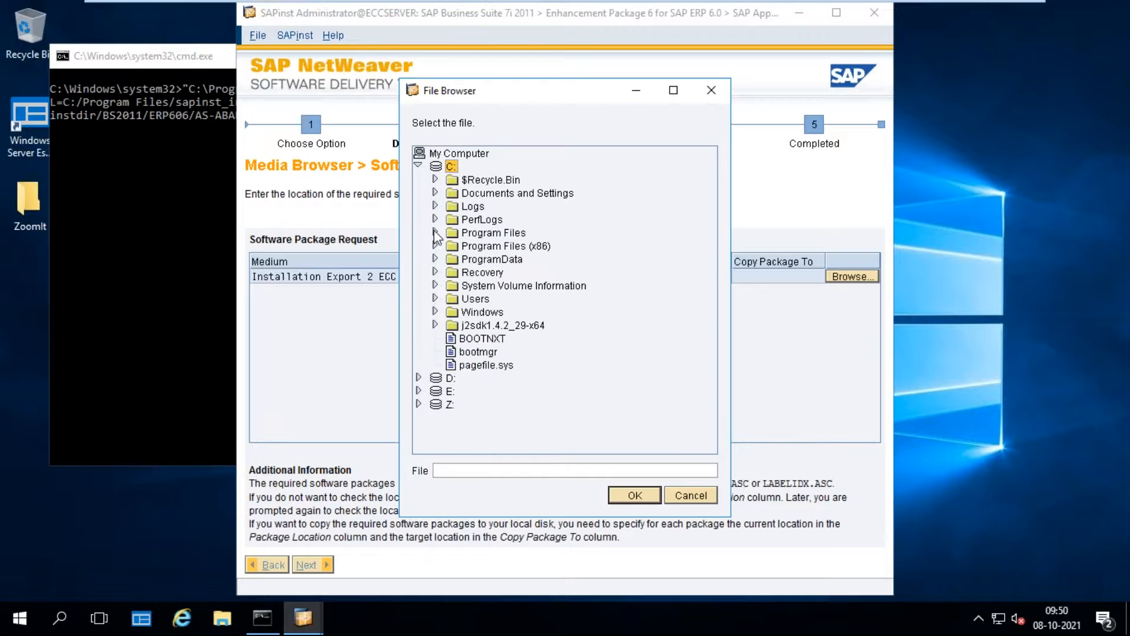
pyautogui.click(434, 298)
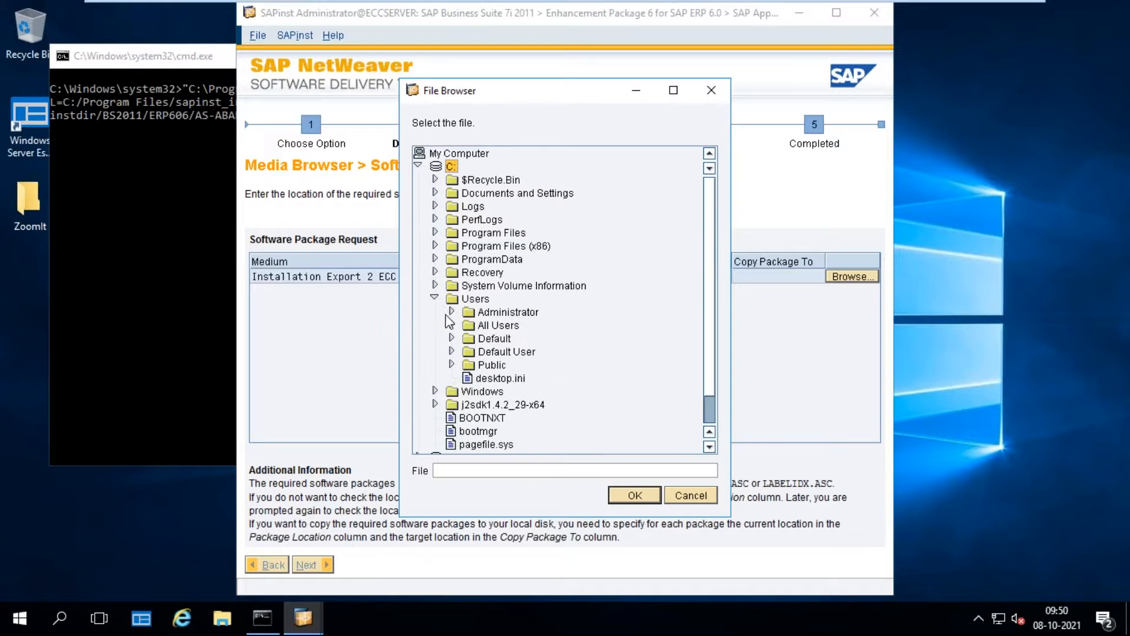
pyautogui.click(452, 311)
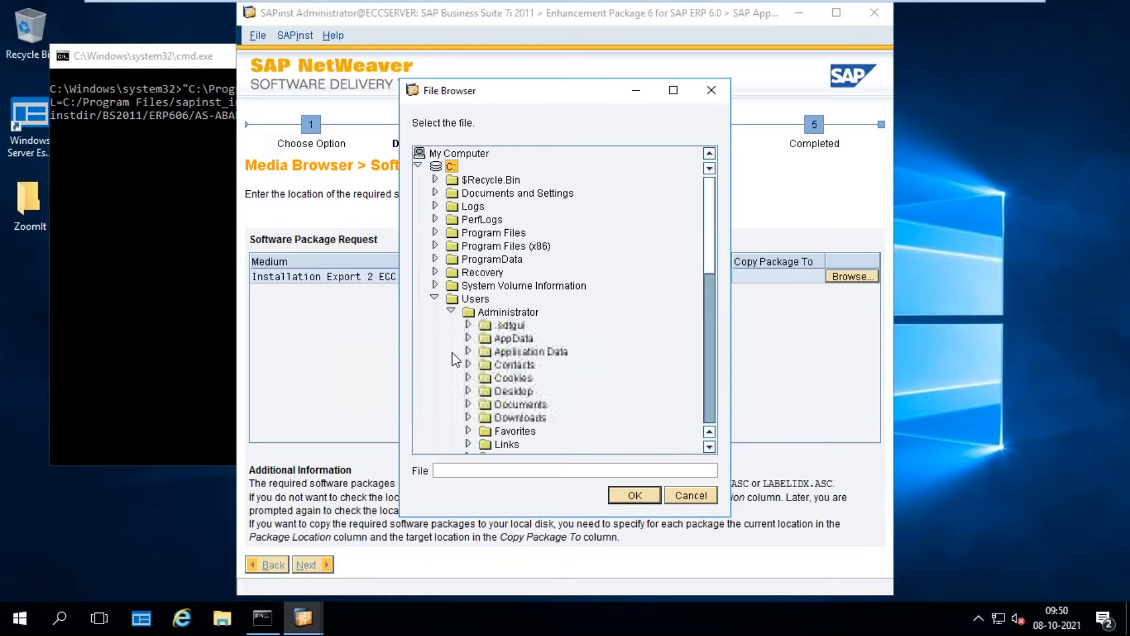
pyautogui.click(469, 404)
pyautogui.scroll(-3, 543, 438)
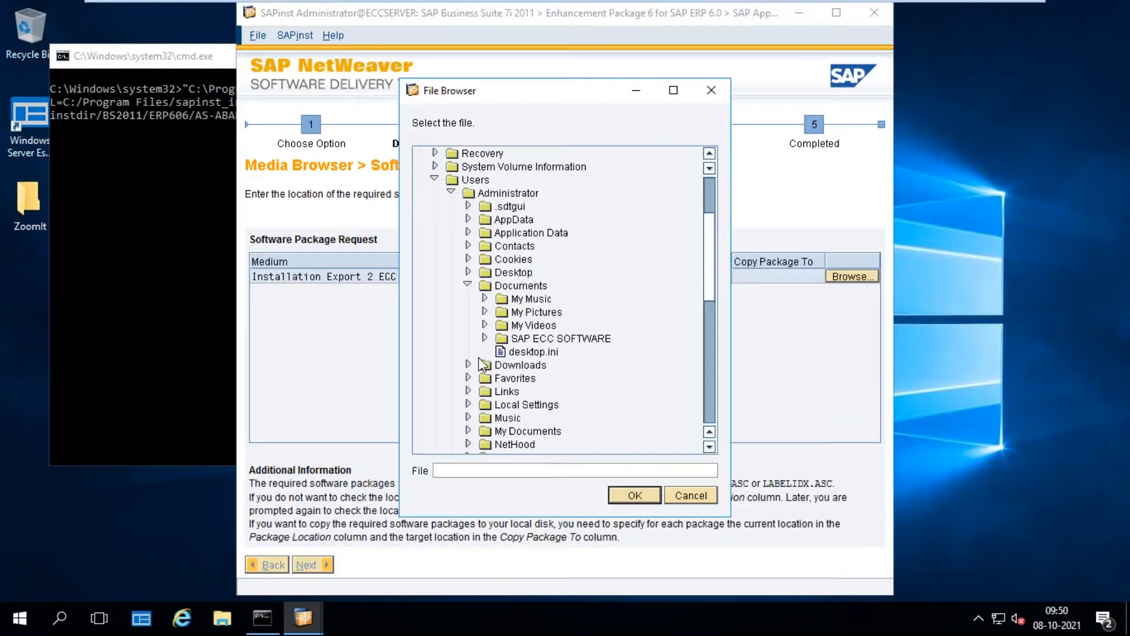
pyautogui.click(484, 338)
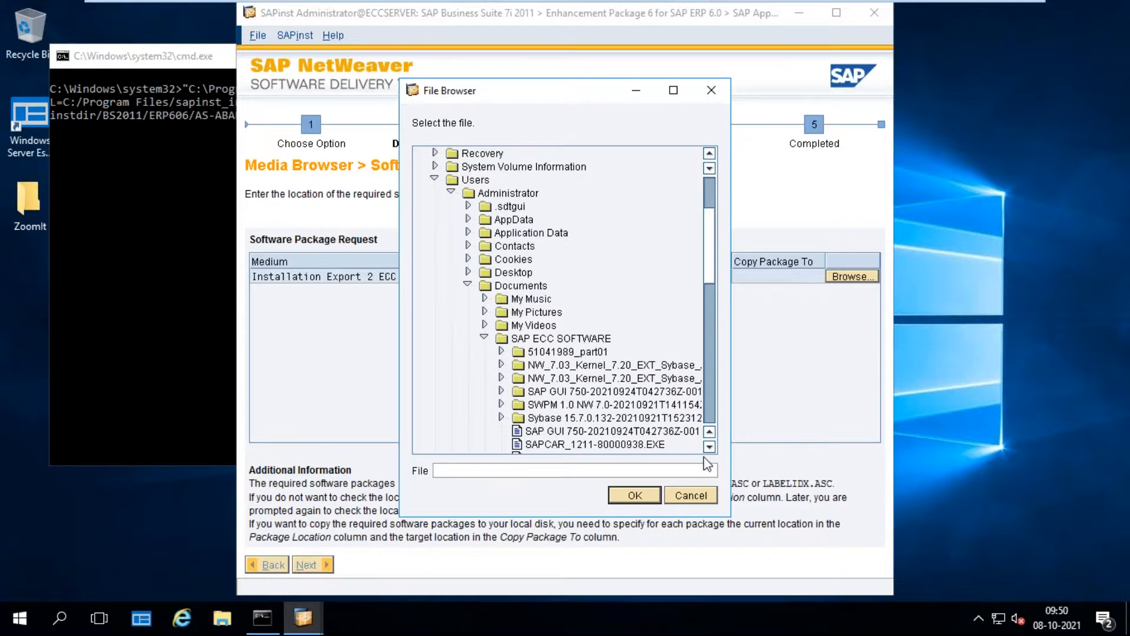
# Step: Set the Installation Export 2 ECC 6.0 EhP6 package location to 51041989_2 in the 51041989_part01 folder, and continue the installation
pyautogui.click(501, 352)
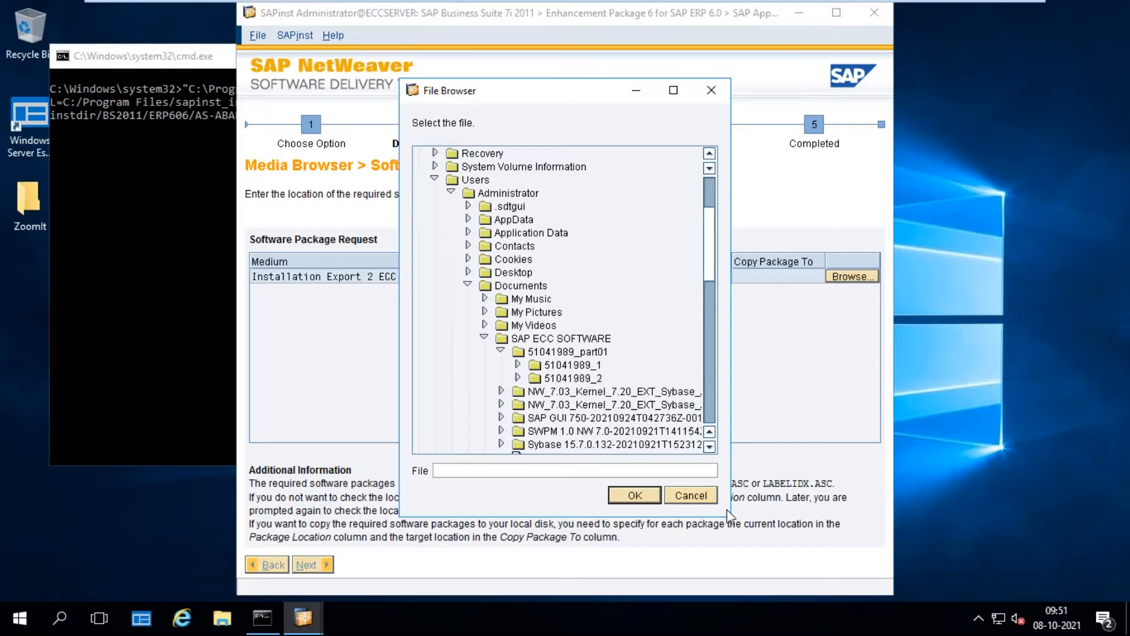
pyautogui.moveTo(731, 523); pyautogui.dragTo(764, 529)
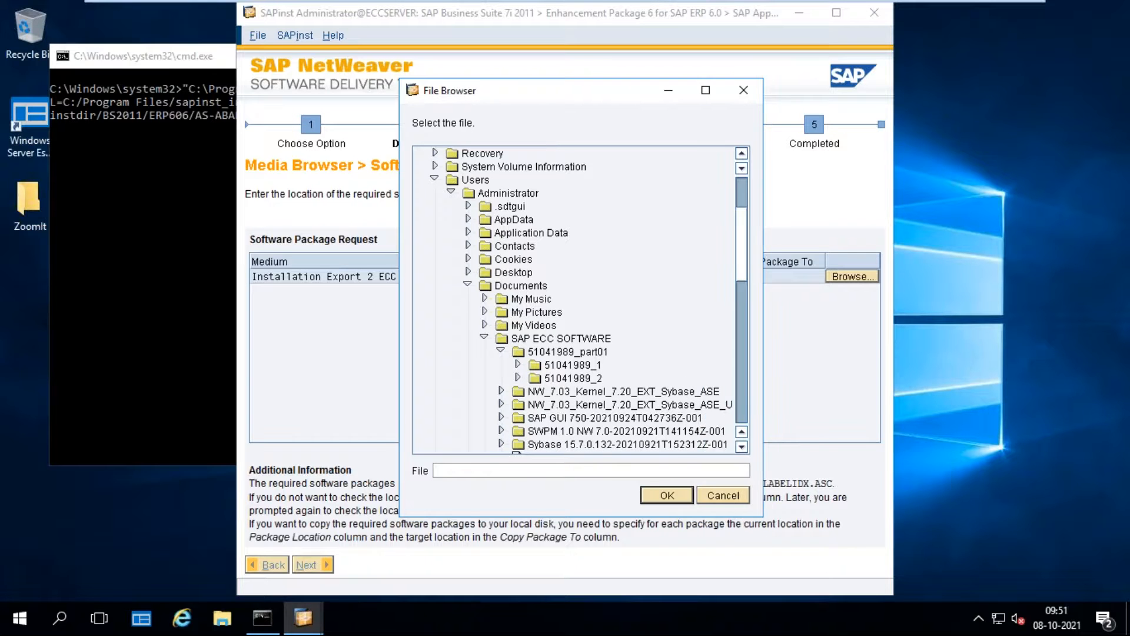
pyautogui.click(596, 379)
pyautogui.click(666, 495)
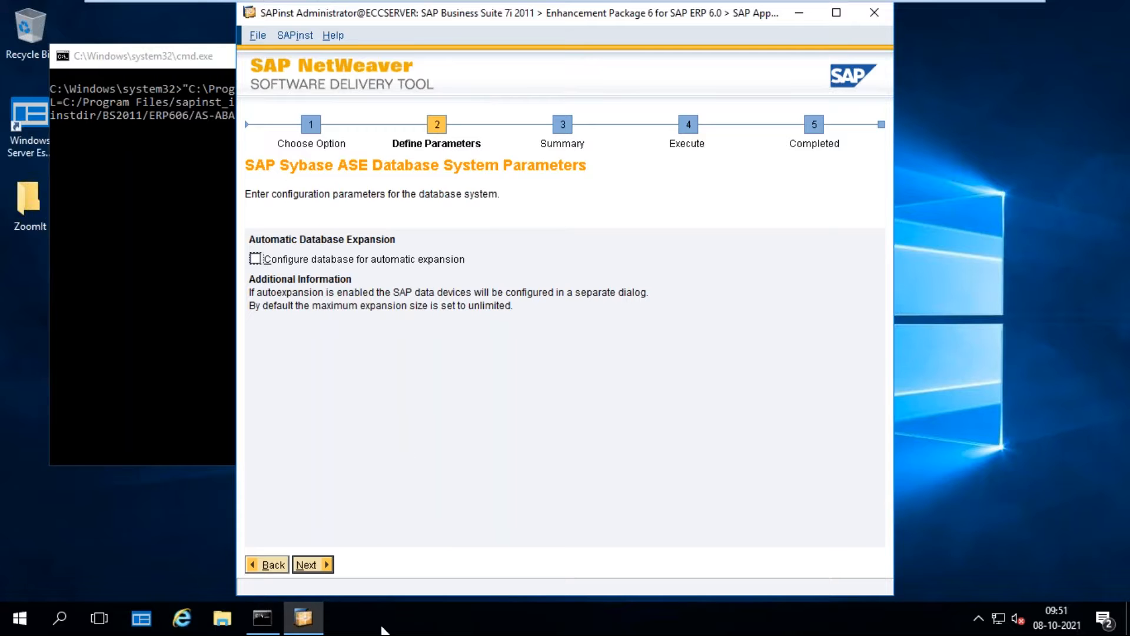
# Step: Accept the preset SAP Sybase ASE system parameters and database user passwords, continuing to the database import parameters
pyautogui.click(323, 566)
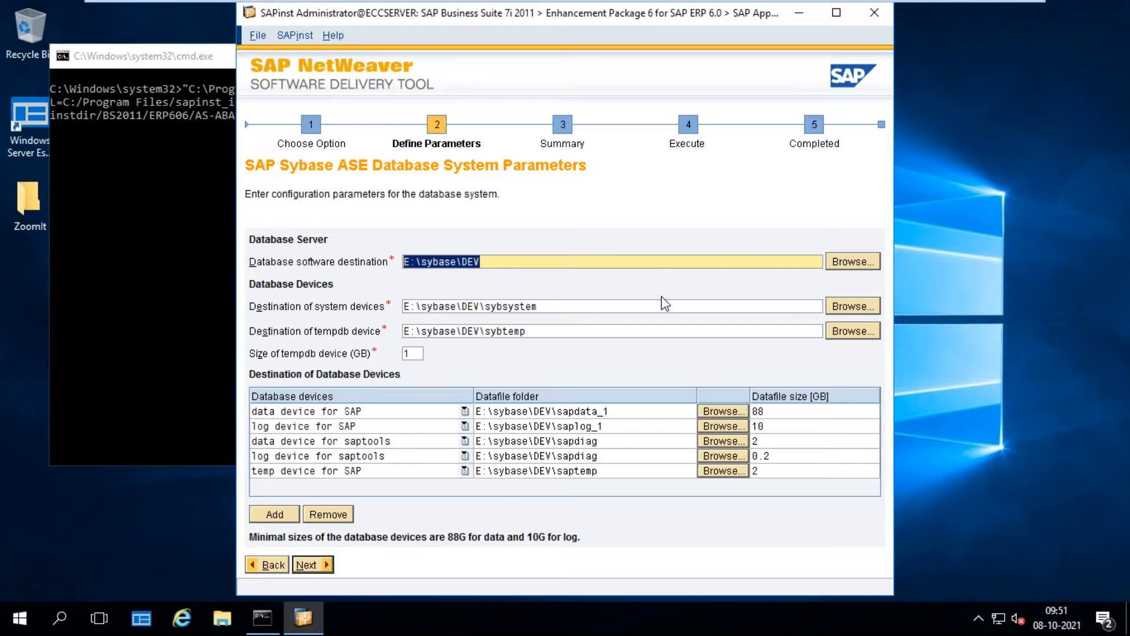
pyautogui.click(317, 563)
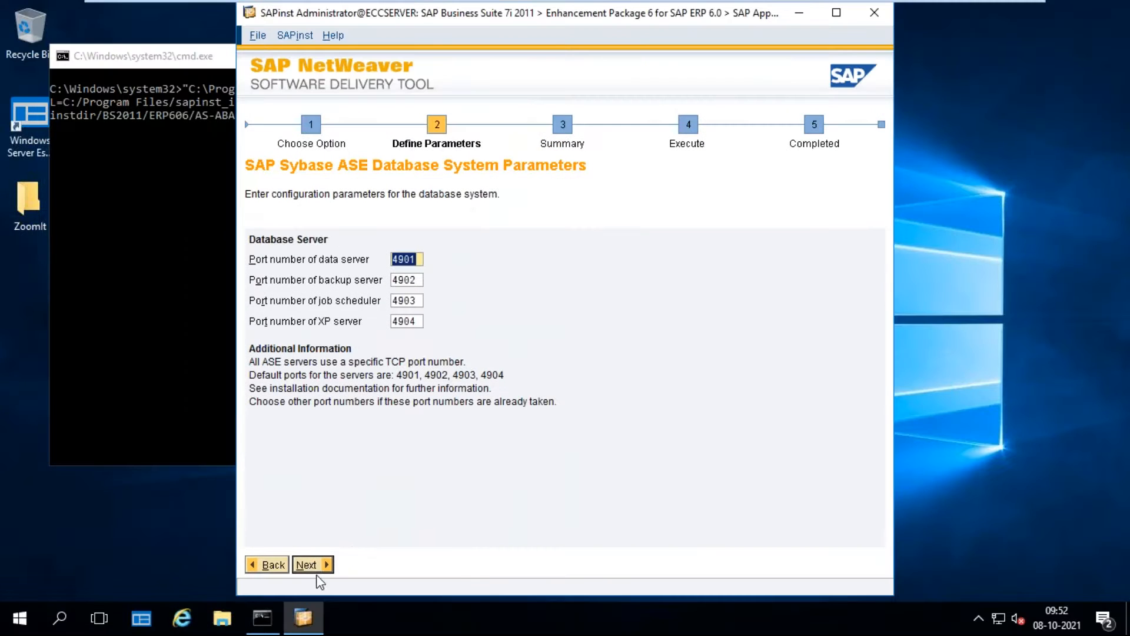
pyautogui.click(318, 566)
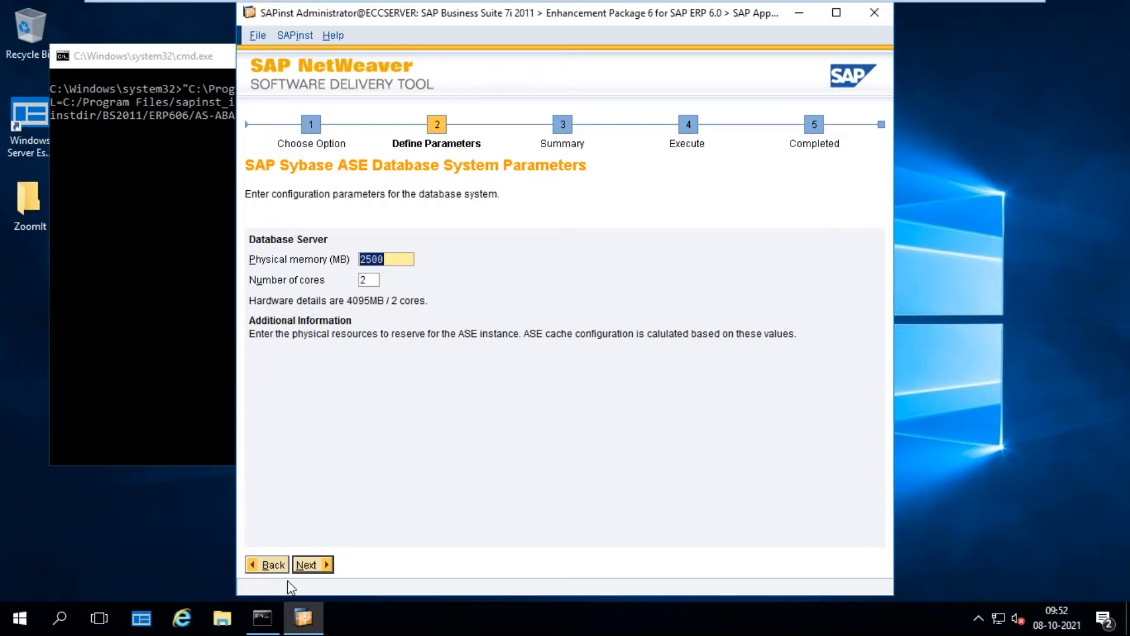
pyautogui.click(310, 564)
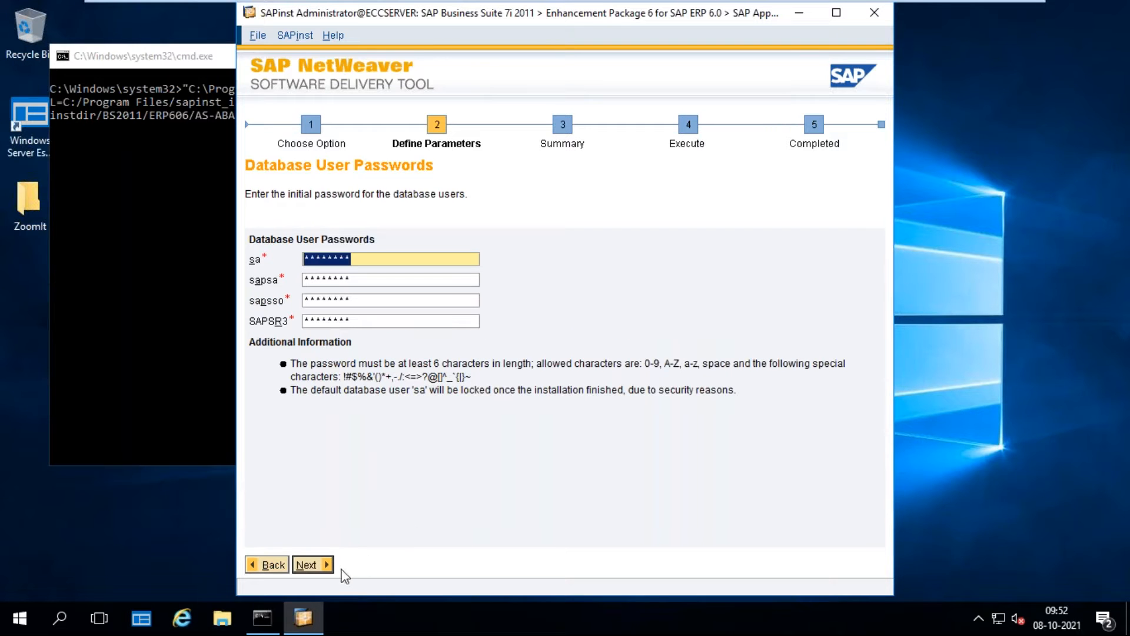
pyautogui.click(312, 565)
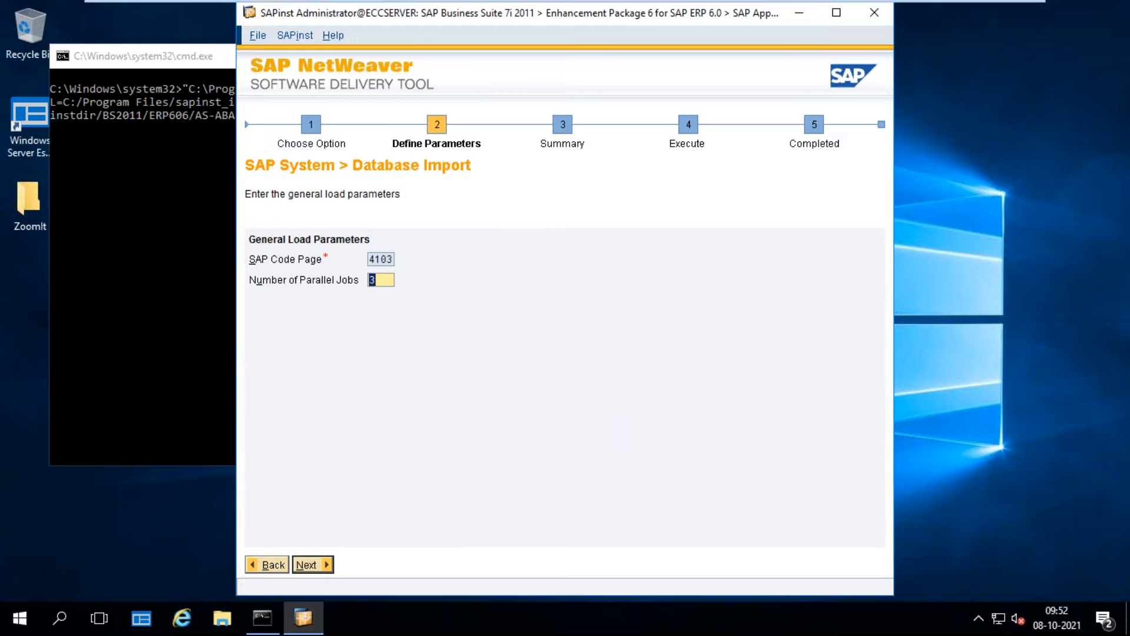
# Step: Set the database import's number of parallel jobs to 4, and accept the preset database statistics parameters
pyautogui.click(381, 283)
pyautogui.press('BackSpace')
pyautogui.write('4')
pyautogui.click(310, 568)
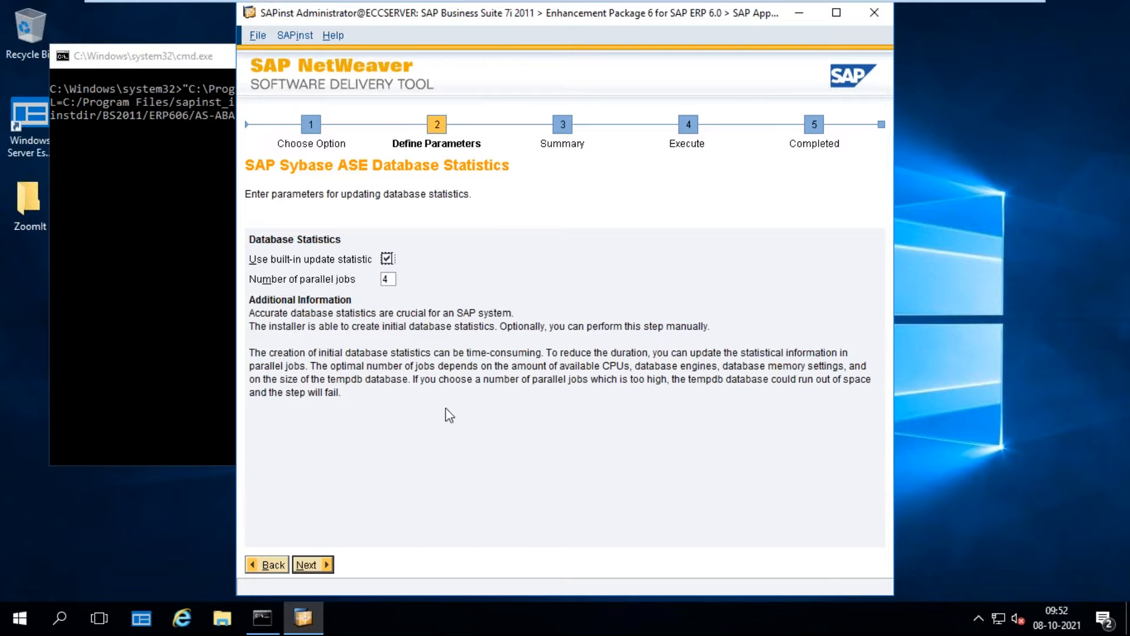
pyautogui.click(312, 564)
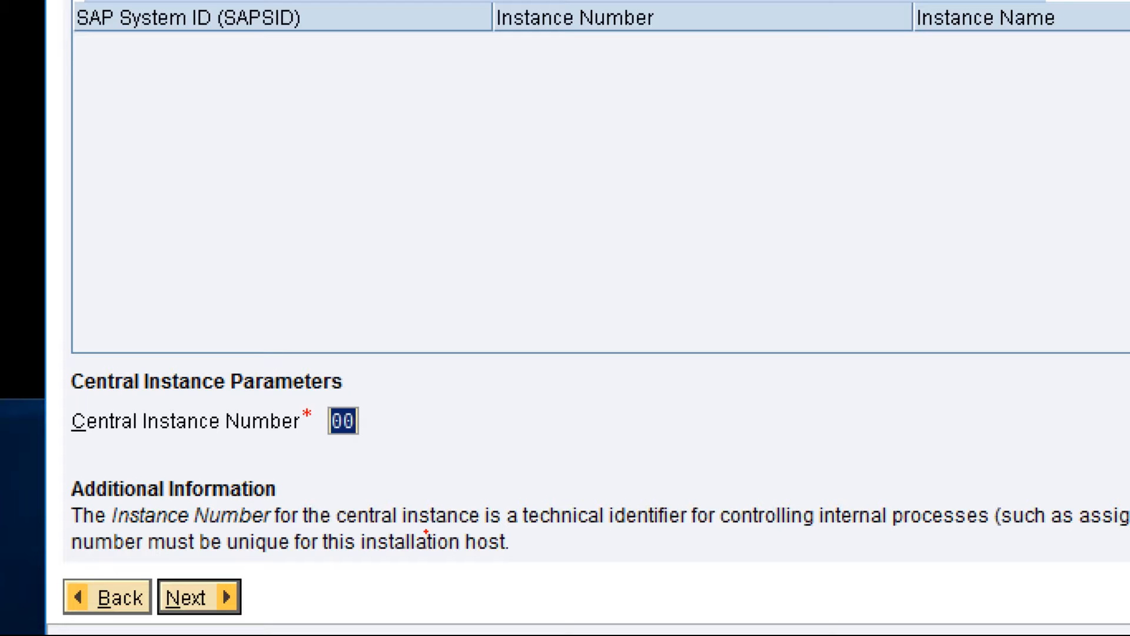
# Step: Set the Central Instance Number to 24 and continue to the central instance parameters
pyautogui.press('Escape')
pyautogui.click(386, 477)
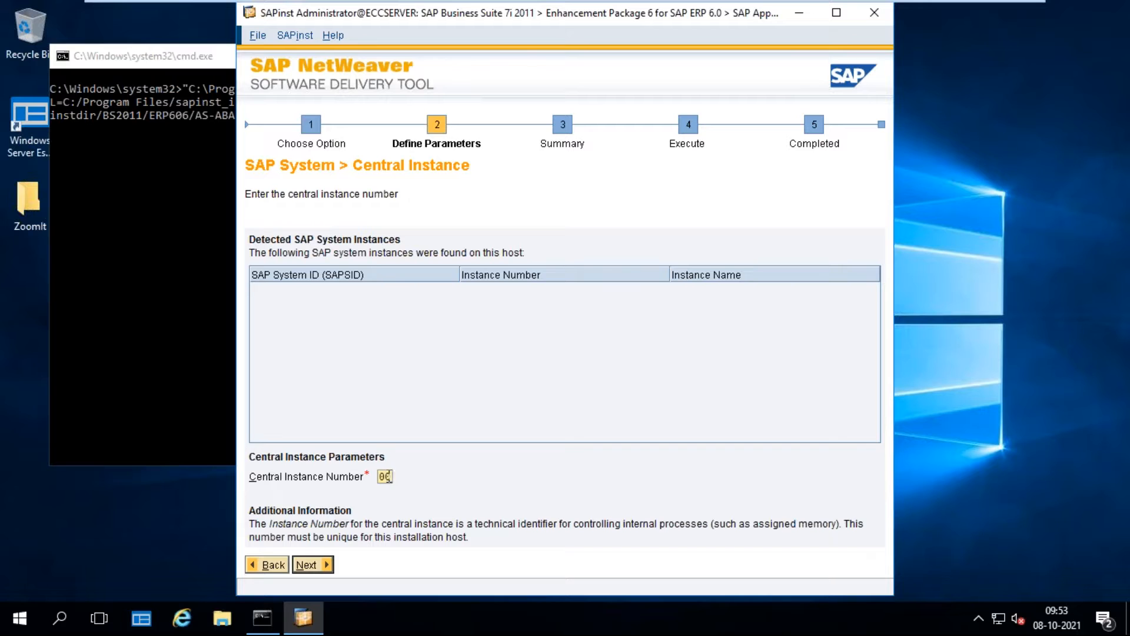
pyautogui.press('BackSpace')
pyautogui.press('BackSpace')
pyautogui.write('24')
pyautogui.click(306, 564)
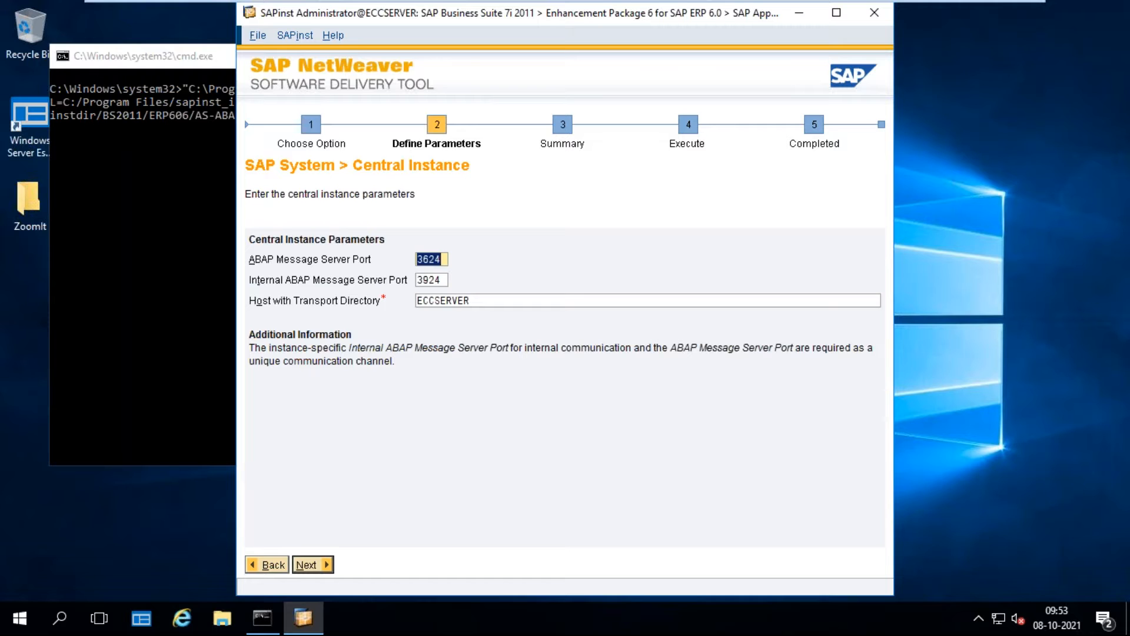
# Step: Accept the preset central instance parameters, archives to unpack and Diagnostics Agent system parameters, continuing to the agent's Windows domain choice
pyautogui.press('Return')
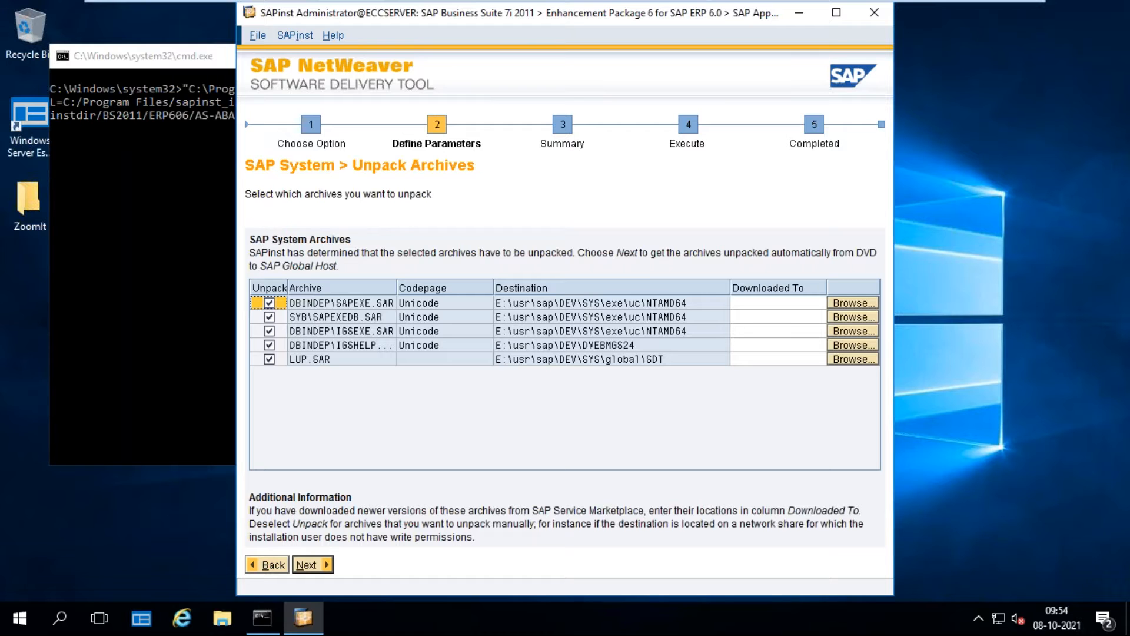
pyautogui.click(309, 563)
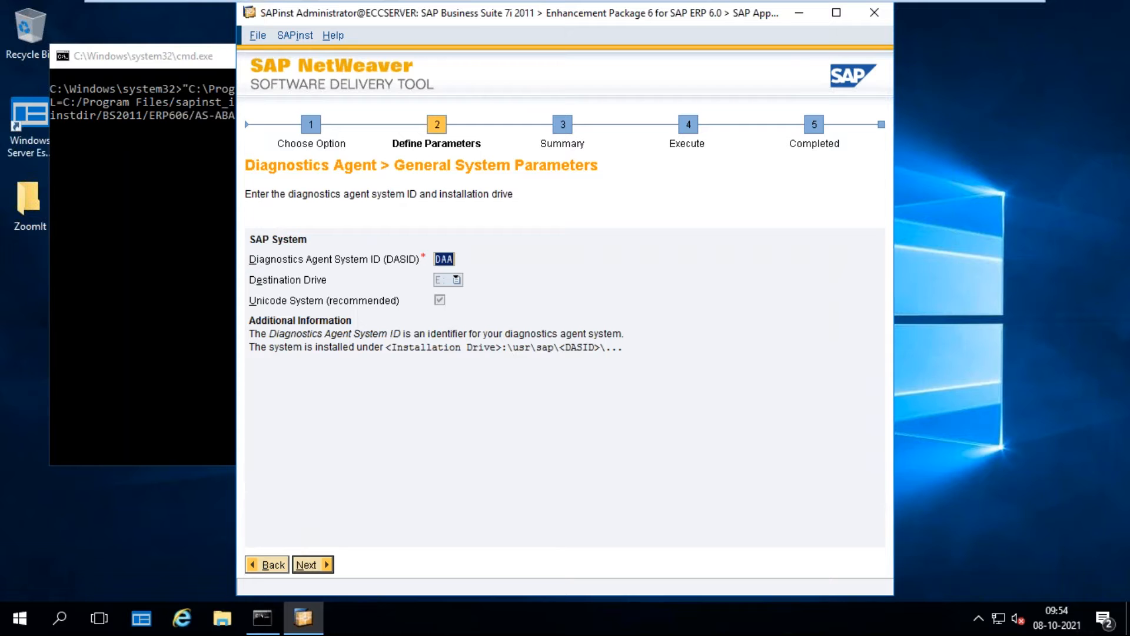
pyautogui.press('Return')
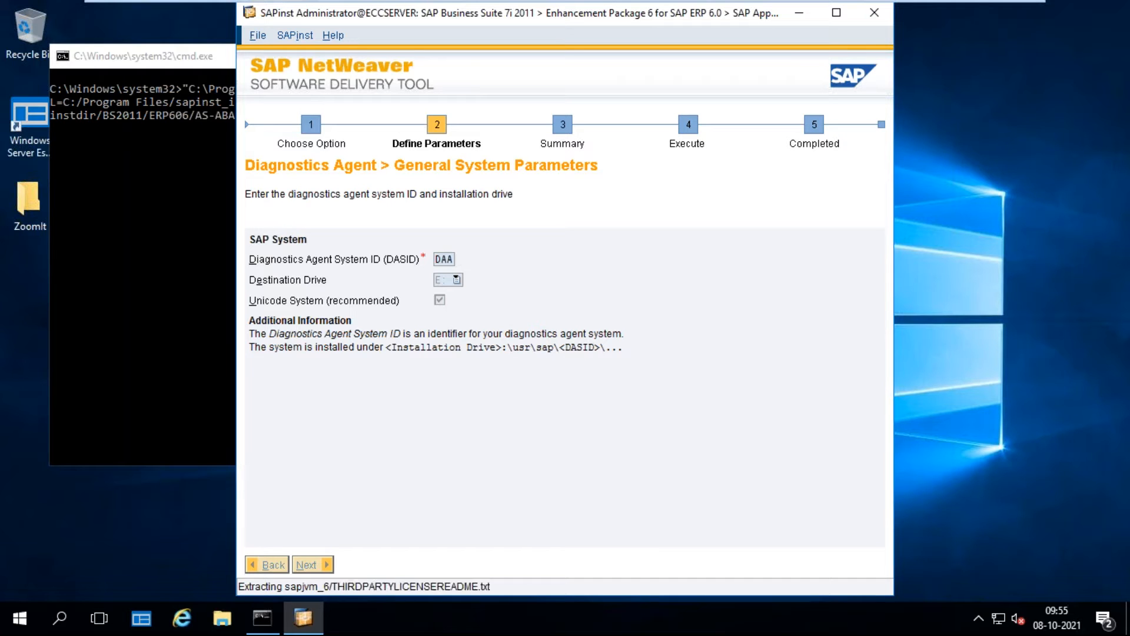
pyautogui.click(308, 563)
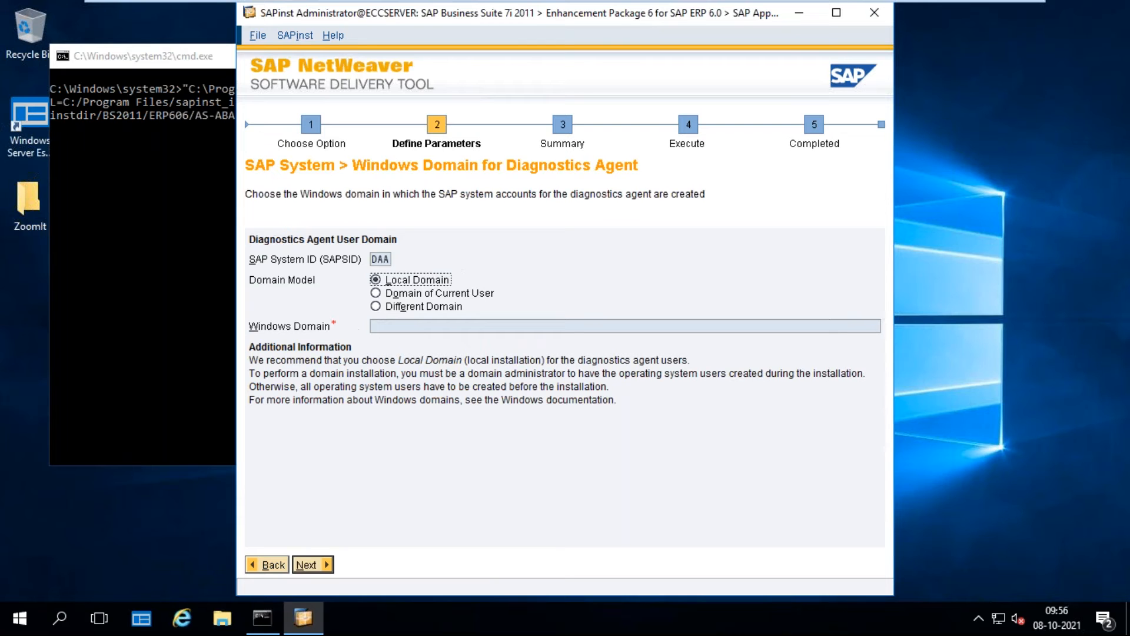
# Step: Keep the Diagnostics Agent's Local Domain and preset OS user passwords, and agree to proceed with adding SAPServiceDAA to the trusted users list
pyautogui.click(327, 566)
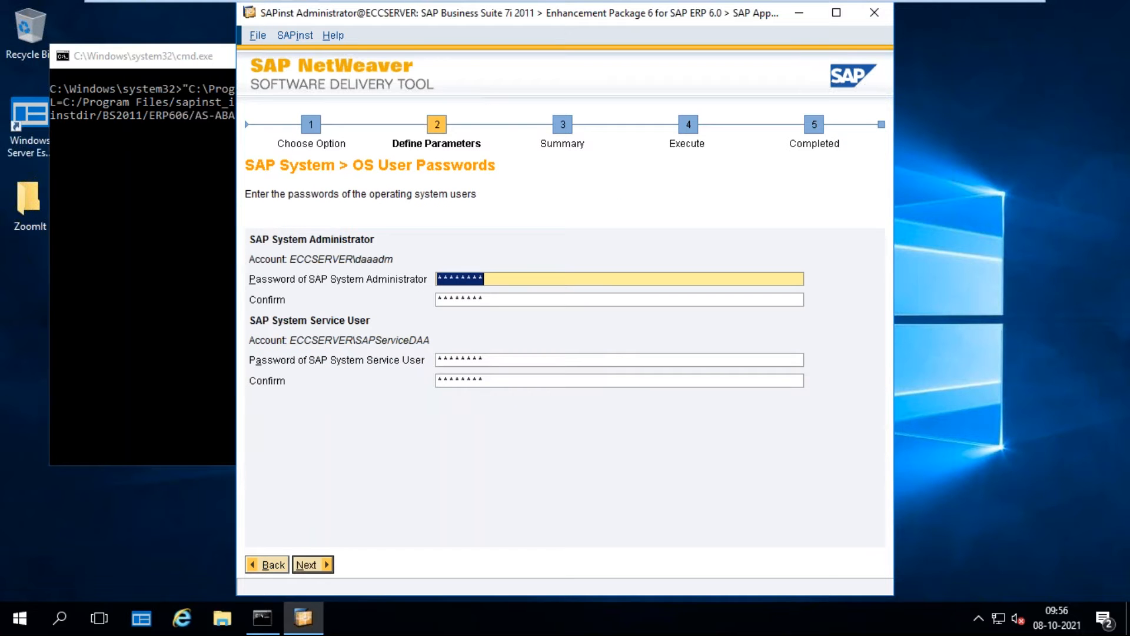
pyautogui.hotkey('alt', 'n')
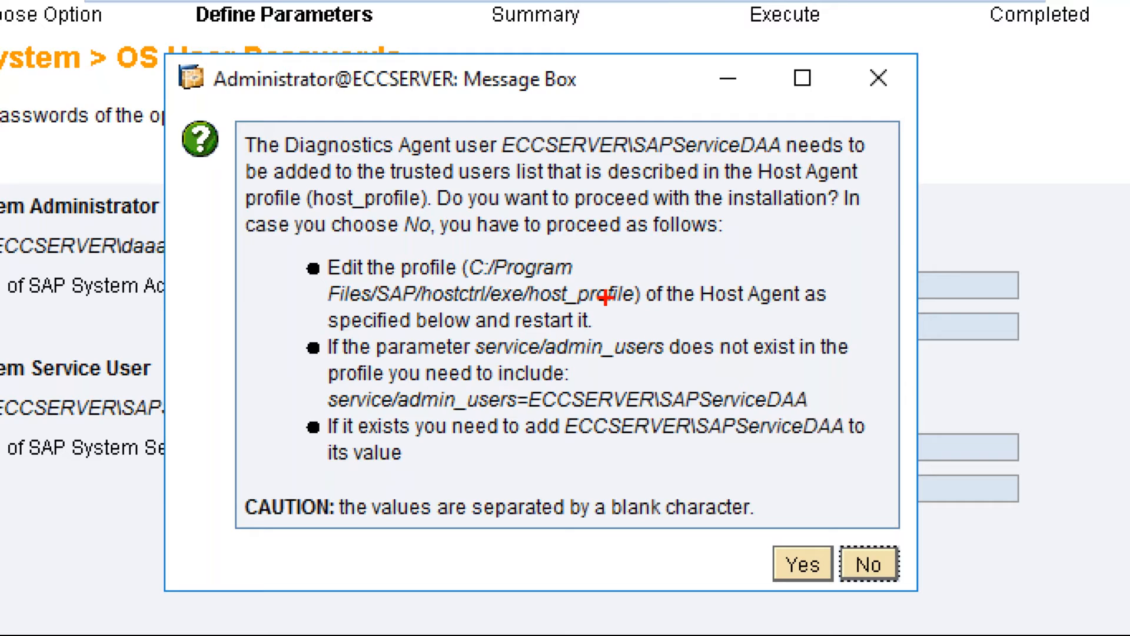
pyautogui.press('Escape')
pyautogui.click(696, 422)
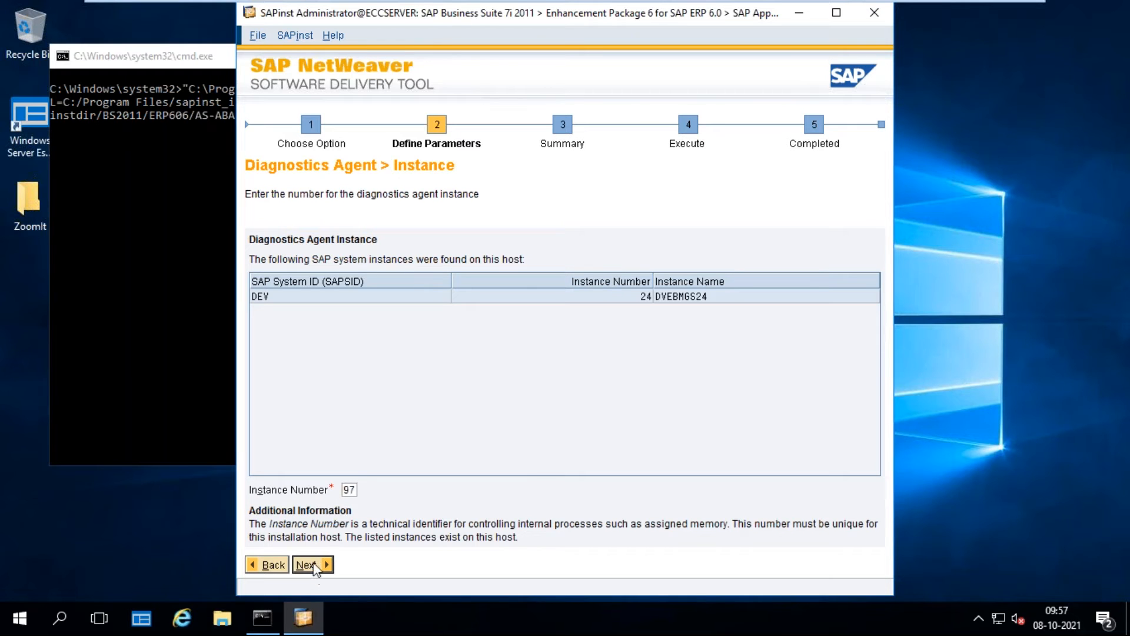
# Step: Accept Diagnostics Agent instance number 97, choose No SLD destination and accept the preset archives to unpack, continuing to the parameter summary
pyautogui.click(311, 565)
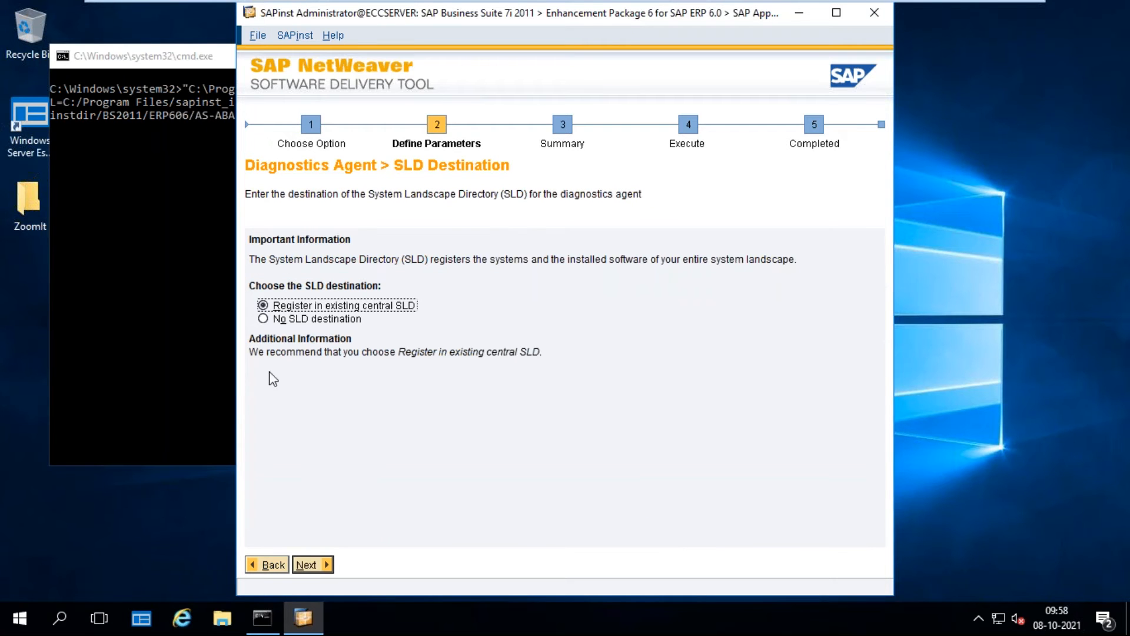
pyautogui.click(263, 320)
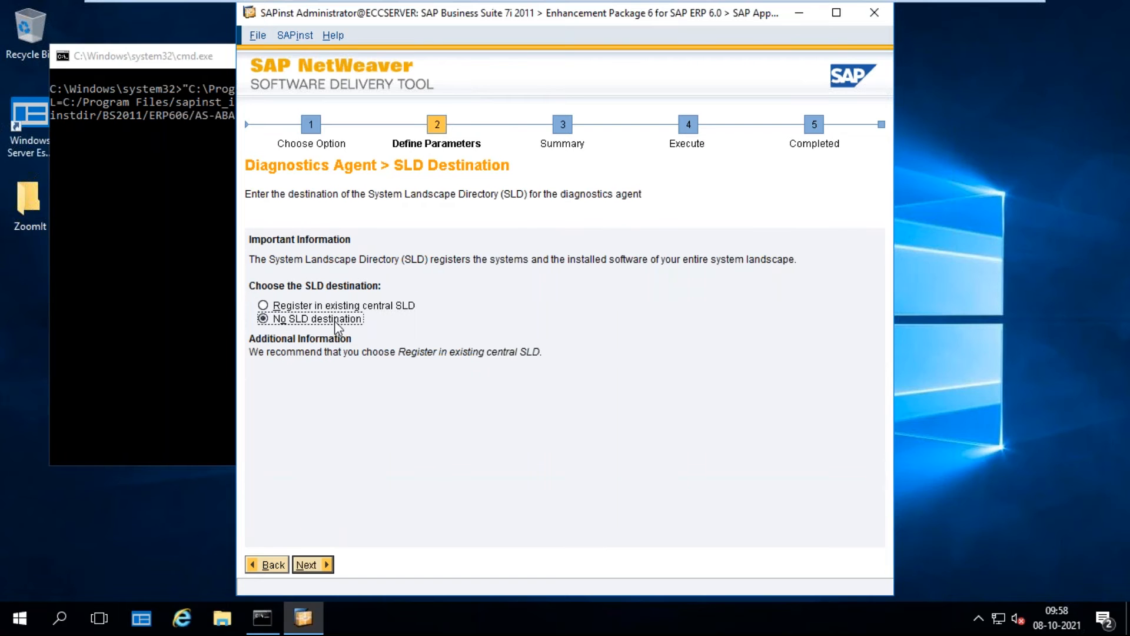
pyautogui.click(318, 565)
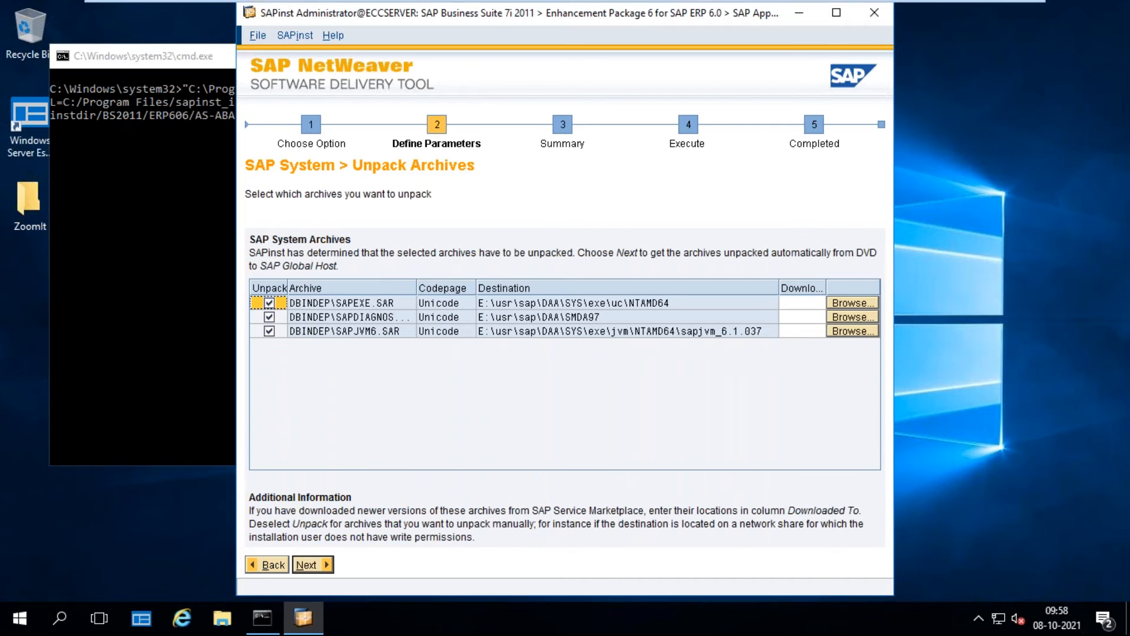
pyautogui.click(307, 565)
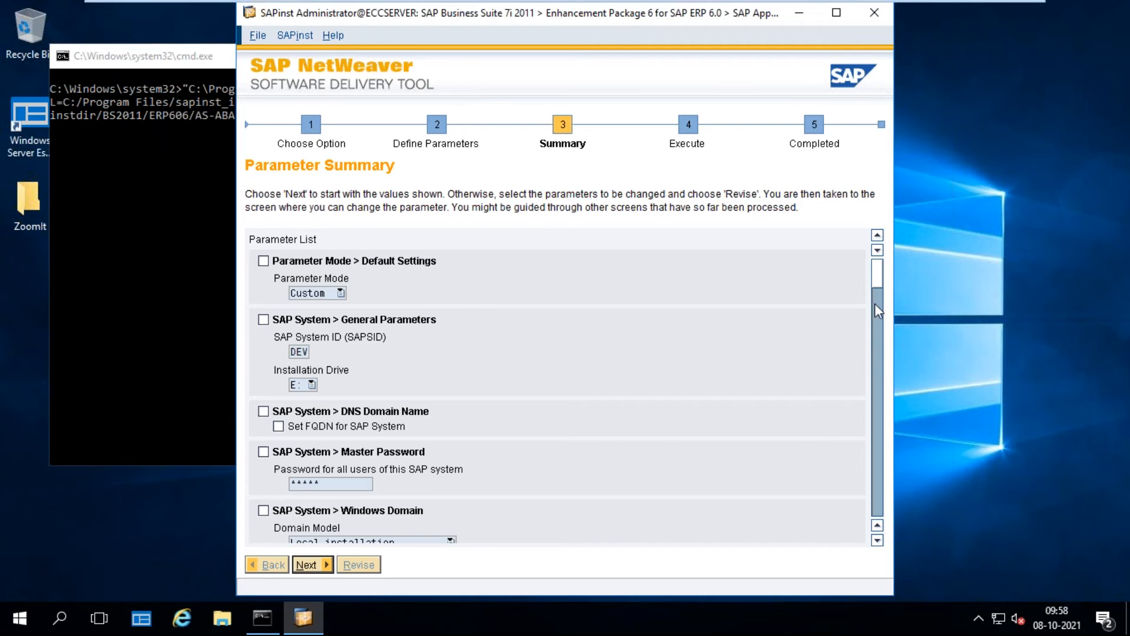
# Step: Review the whole parameter summary and start the SAP system installation with the listed values
pyautogui.scroll(-10, 875, 303)
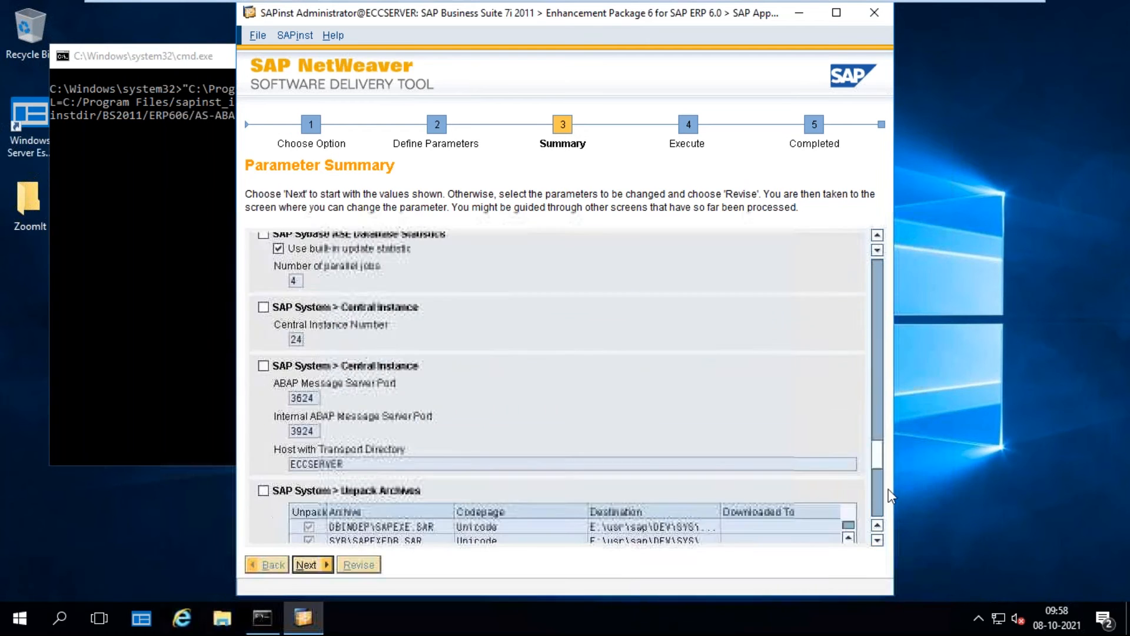
pyautogui.scroll(-5, 890, 486)
pyautogui.moveTo(888, 502); pyautogui.dragTo(887, 268)
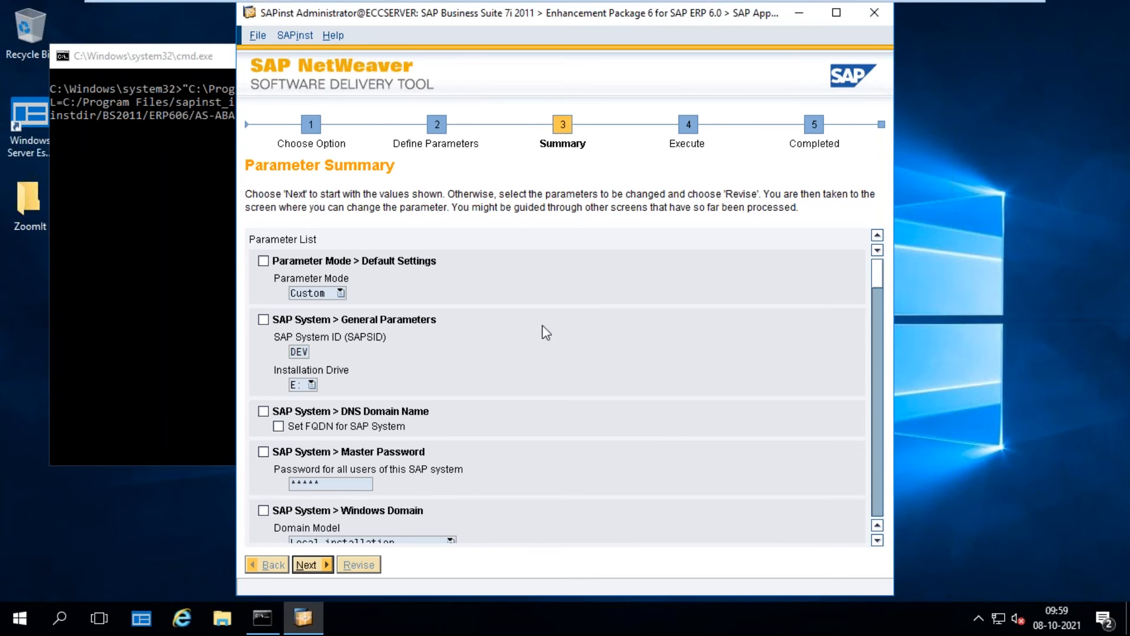
pyautogui.click(322, 568)
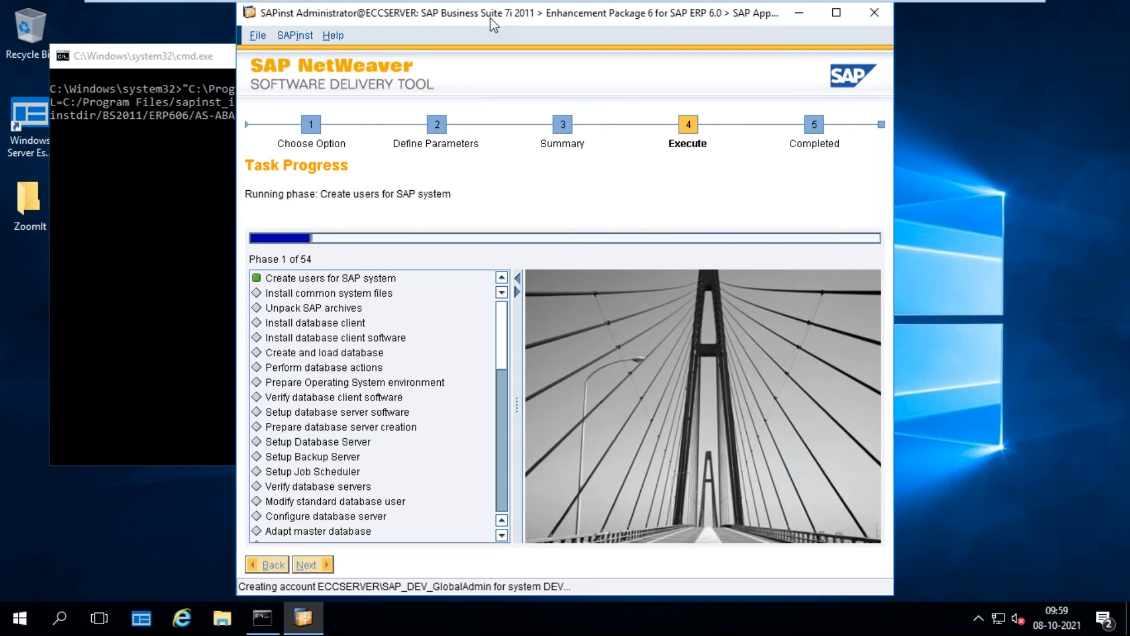
# Step: Move the SAPinst progress window down and to the right on the server's desktop
pyautogui.moveTo(530, 15); pyautogui.dragTo(537, 49)
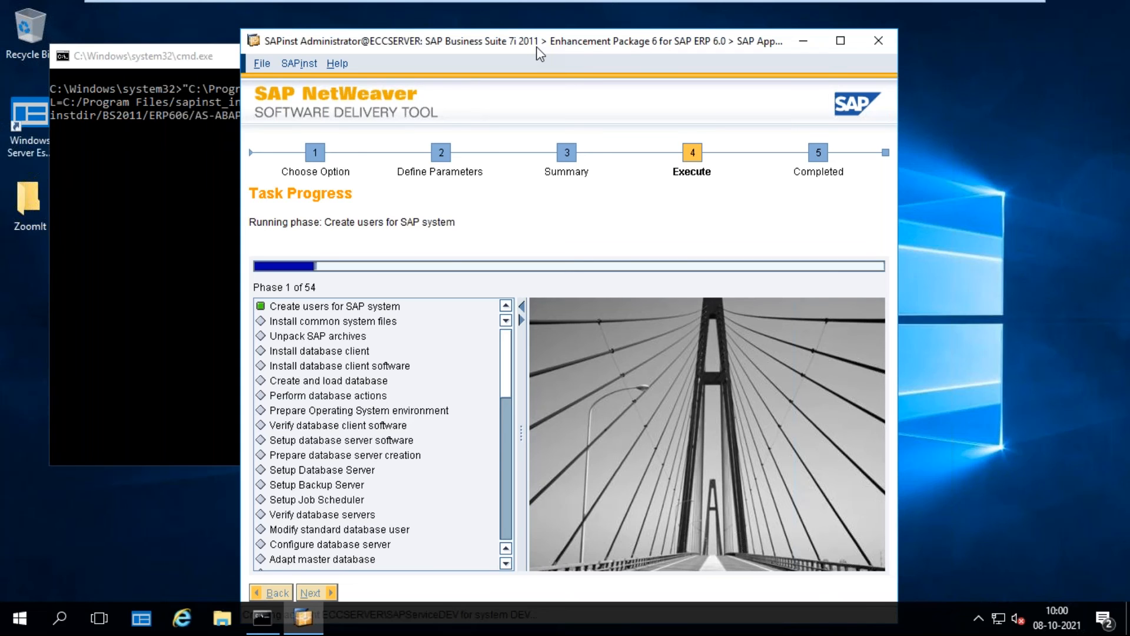
pyautogui.moveTo(576, 56); pyautogui.dragTo(627, 54)
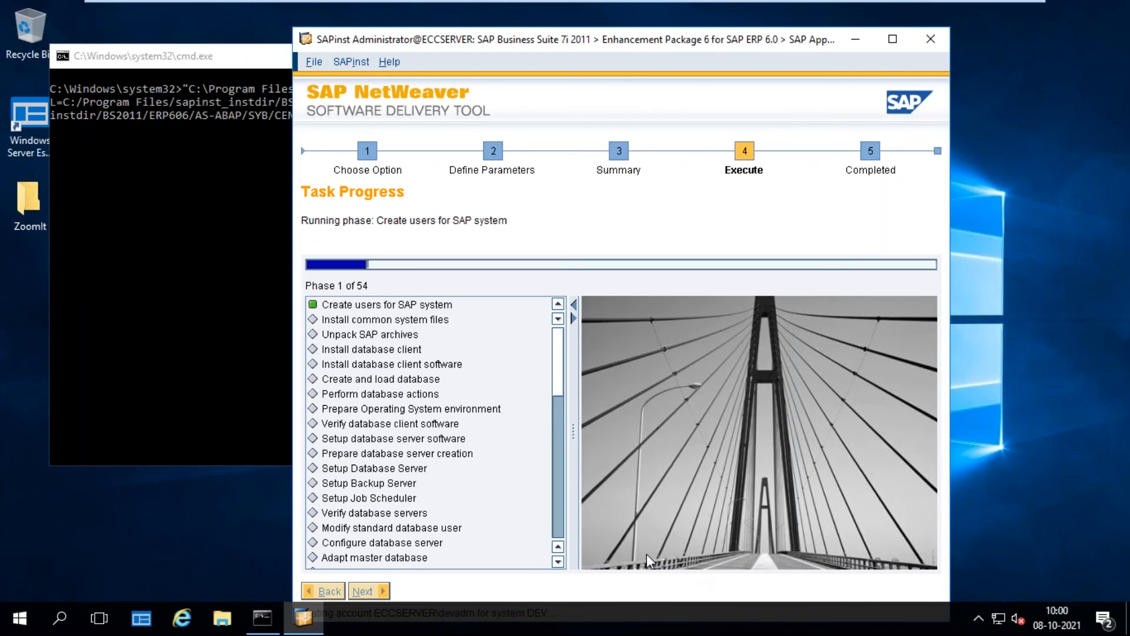
# Step: Minimize the full-screen virtual machine to the host desktop, and move the floating meeting window aside and minimize it
pyautogui.moveTo(978, 7)
pyautogui.moveTo(887, 19)
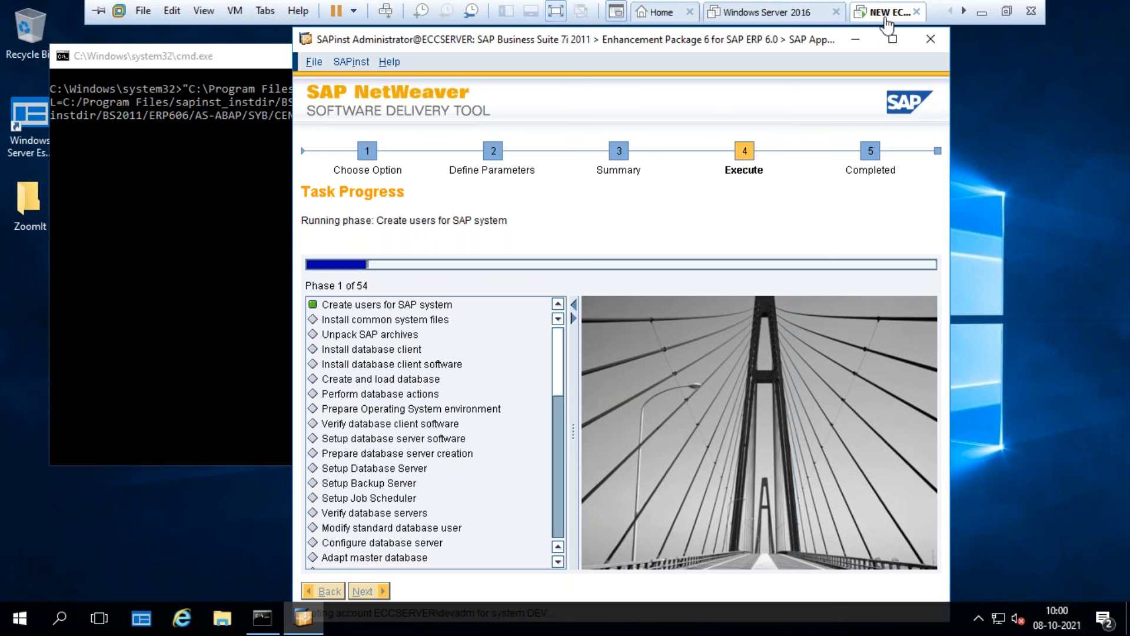
pyautogui.click(988, 13)
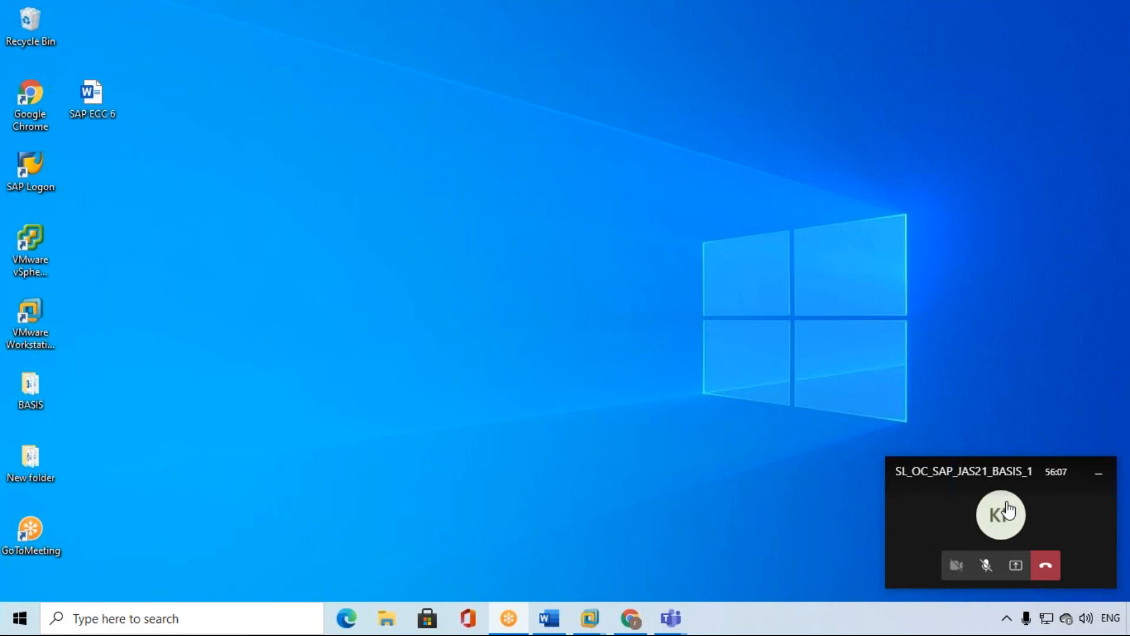
pyautogui.moveTo(1001, 470); pyautogui.dragTo(712, 484)
pyautogui.click(771, 480)
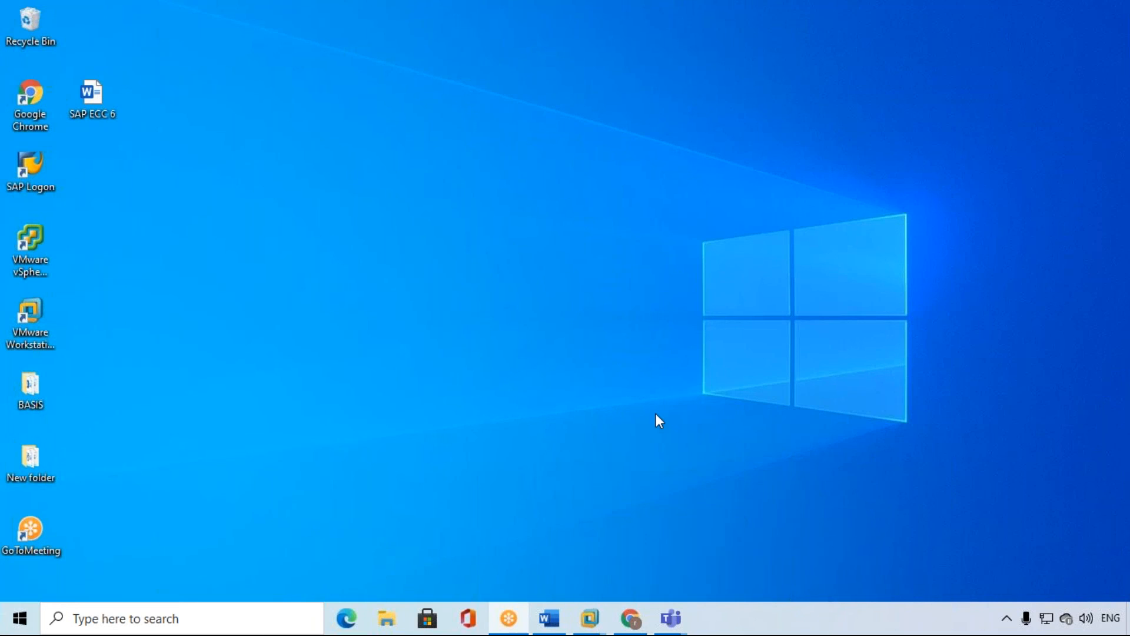